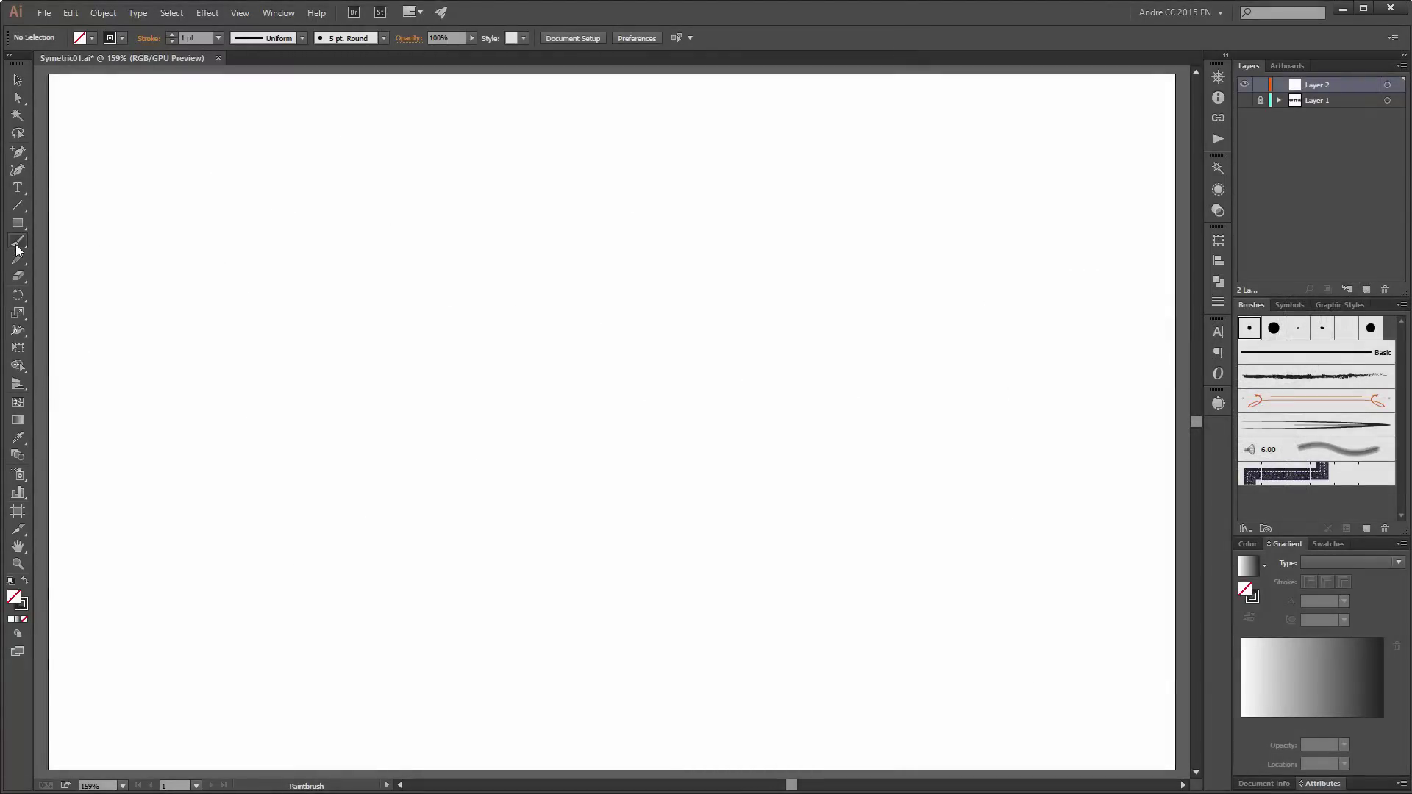
# Step: Choose the basic round brush in the Brushes panel for painting on Layer 2
pyautogui.click(1249, 328)
# Step: Paint an S-shaped swirl, move it right of centre, and select Layer 2
pyautogui.moveTo(586, 340)
pyautogui.mouseDown()
pyautogui.moveTo(791, 285)
pyautogui.moveTo(840, 356)
pyautogui.mouseUp()
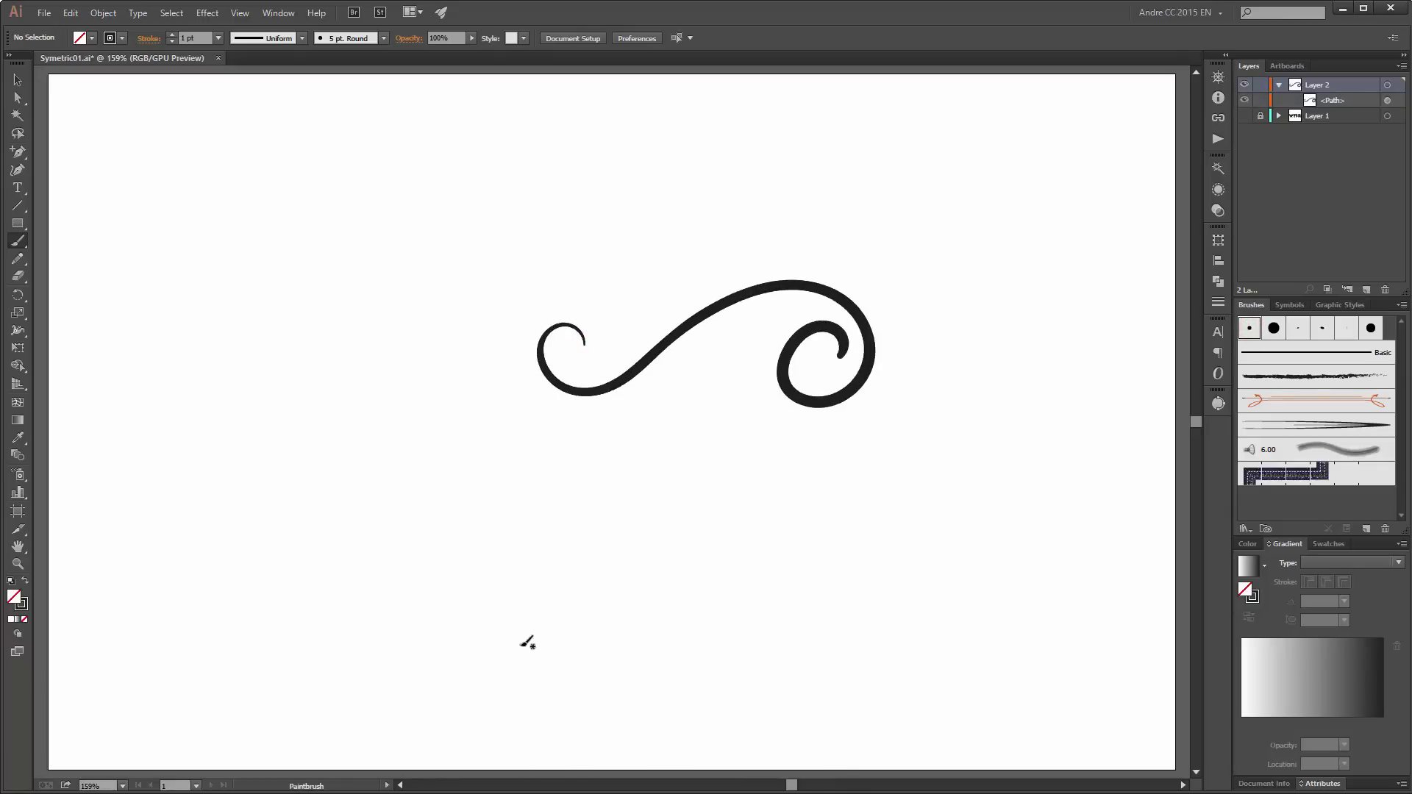
pyautogui.moveTo(686, 331); pyautogui.dragTo(776, 340)
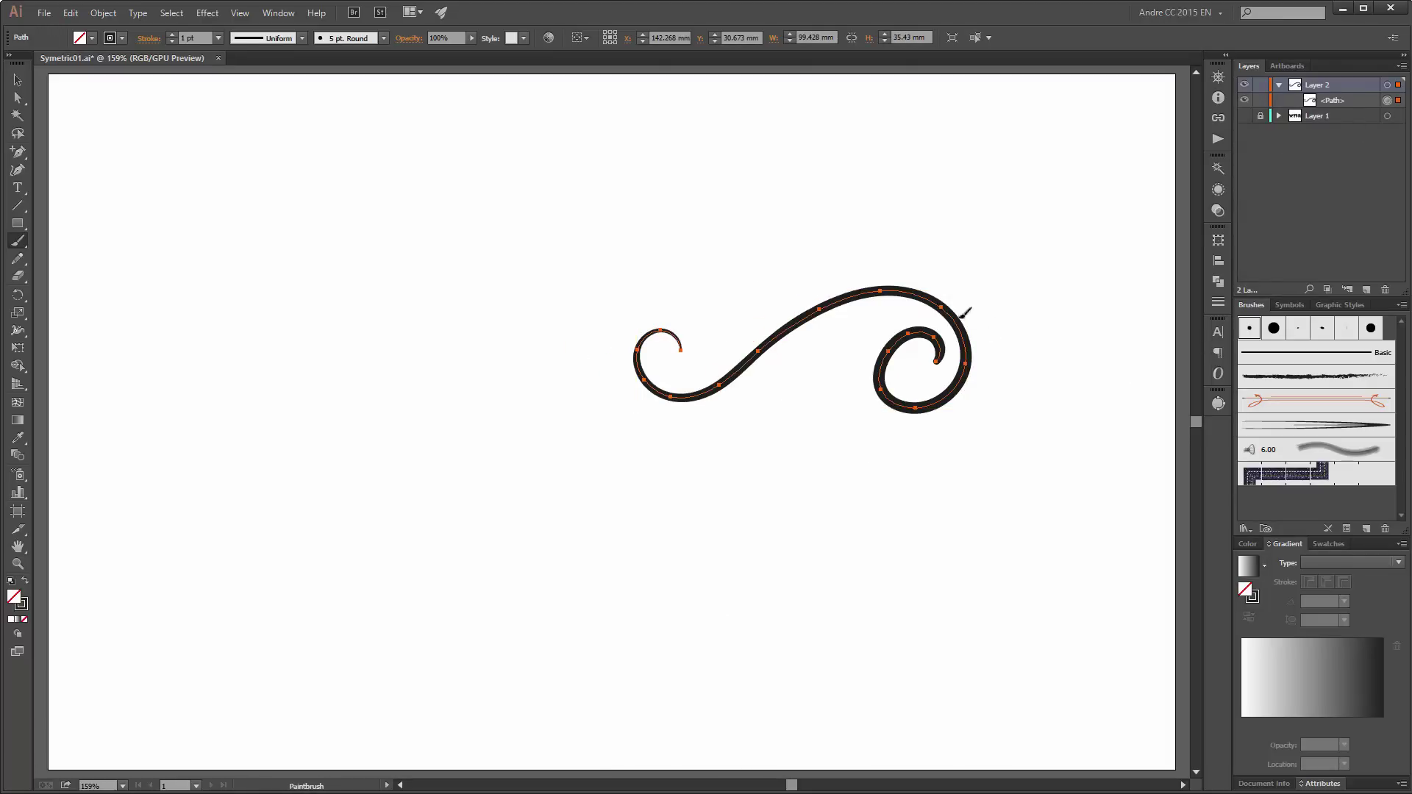
pyautogui.click(1361, 97)
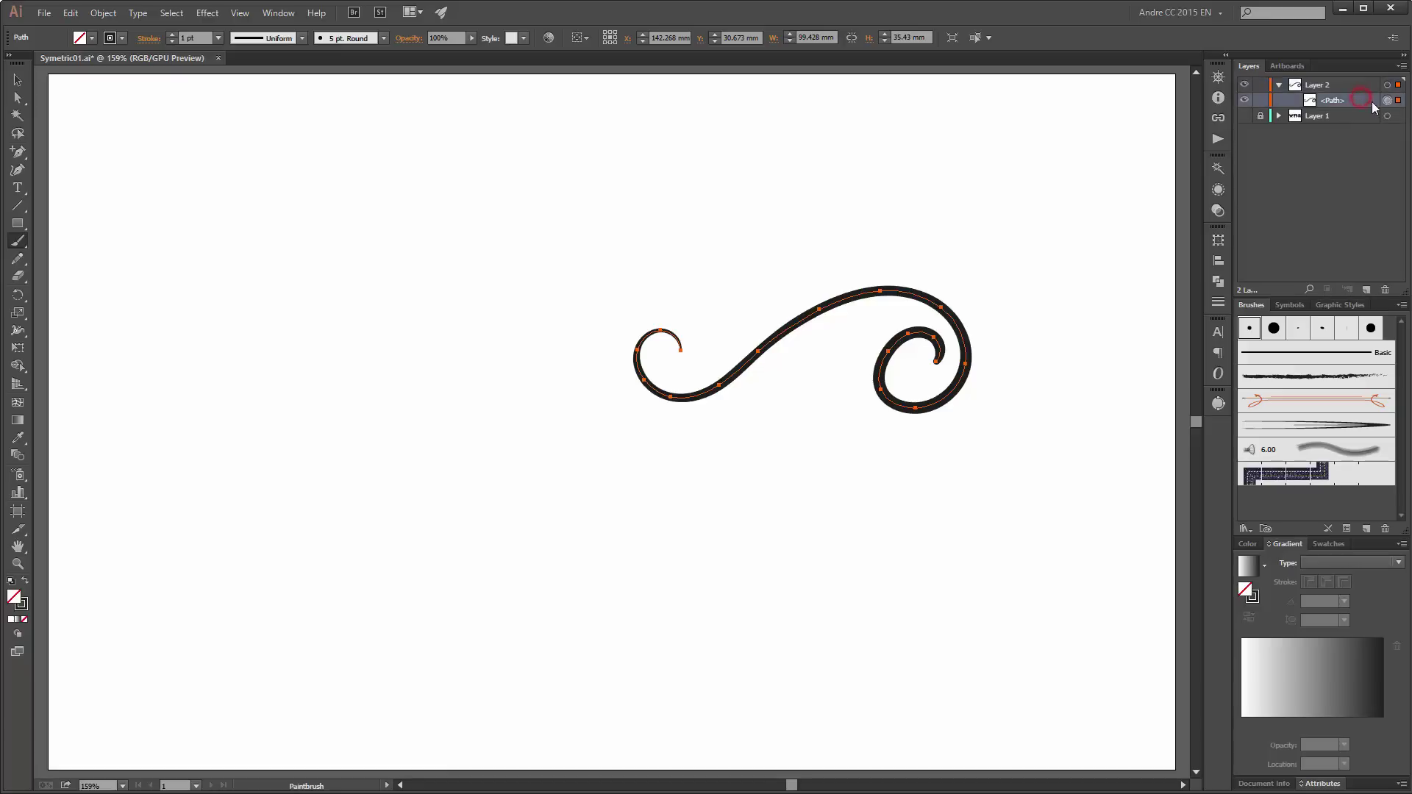
pyautogui.click(1388, 85)
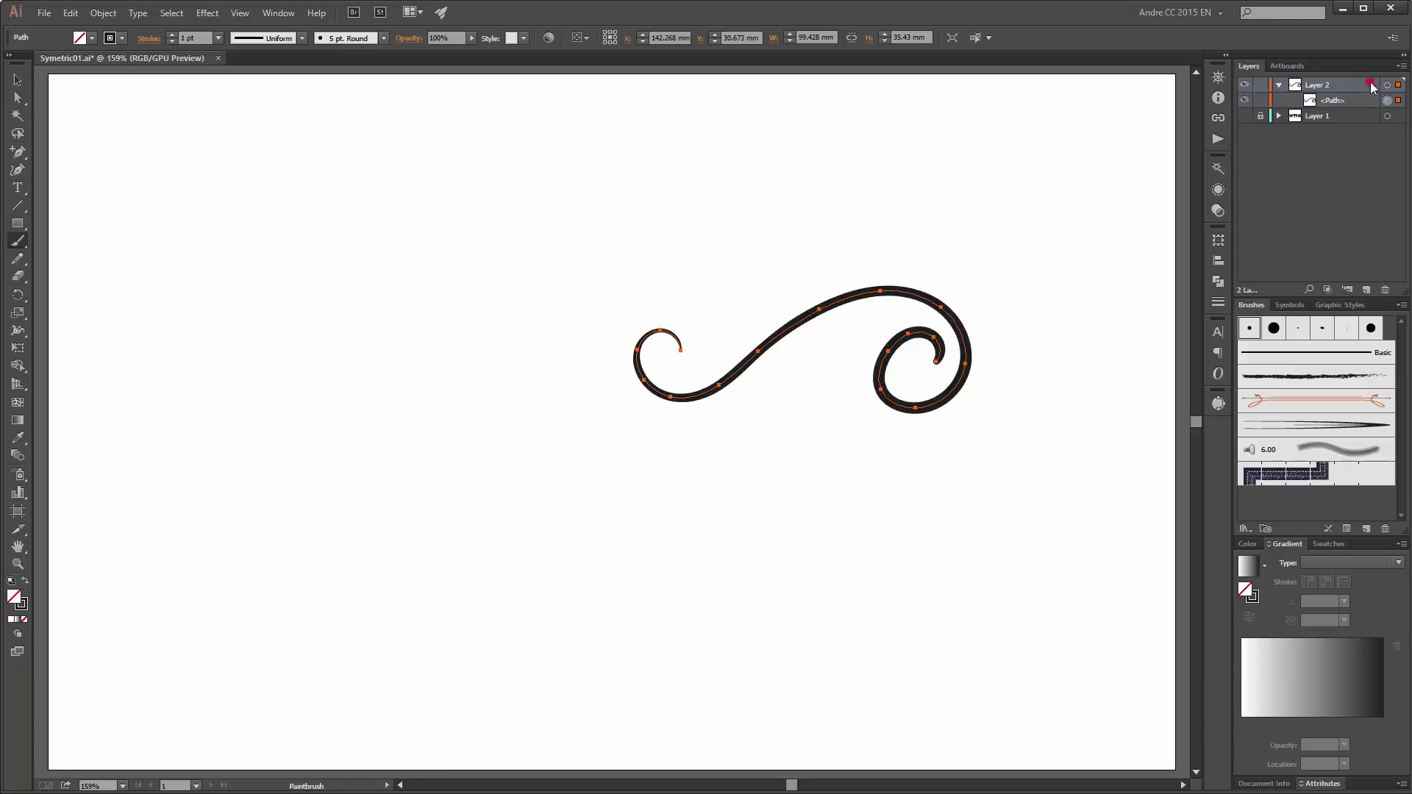
# Step: Apply a previewed Transform effect to Layer 2 with 1 copy and Reflect X
pyautogui.click(1387, 86)
pyautogui.click(207, 13)
pyautogui.moveTo(253, 133)
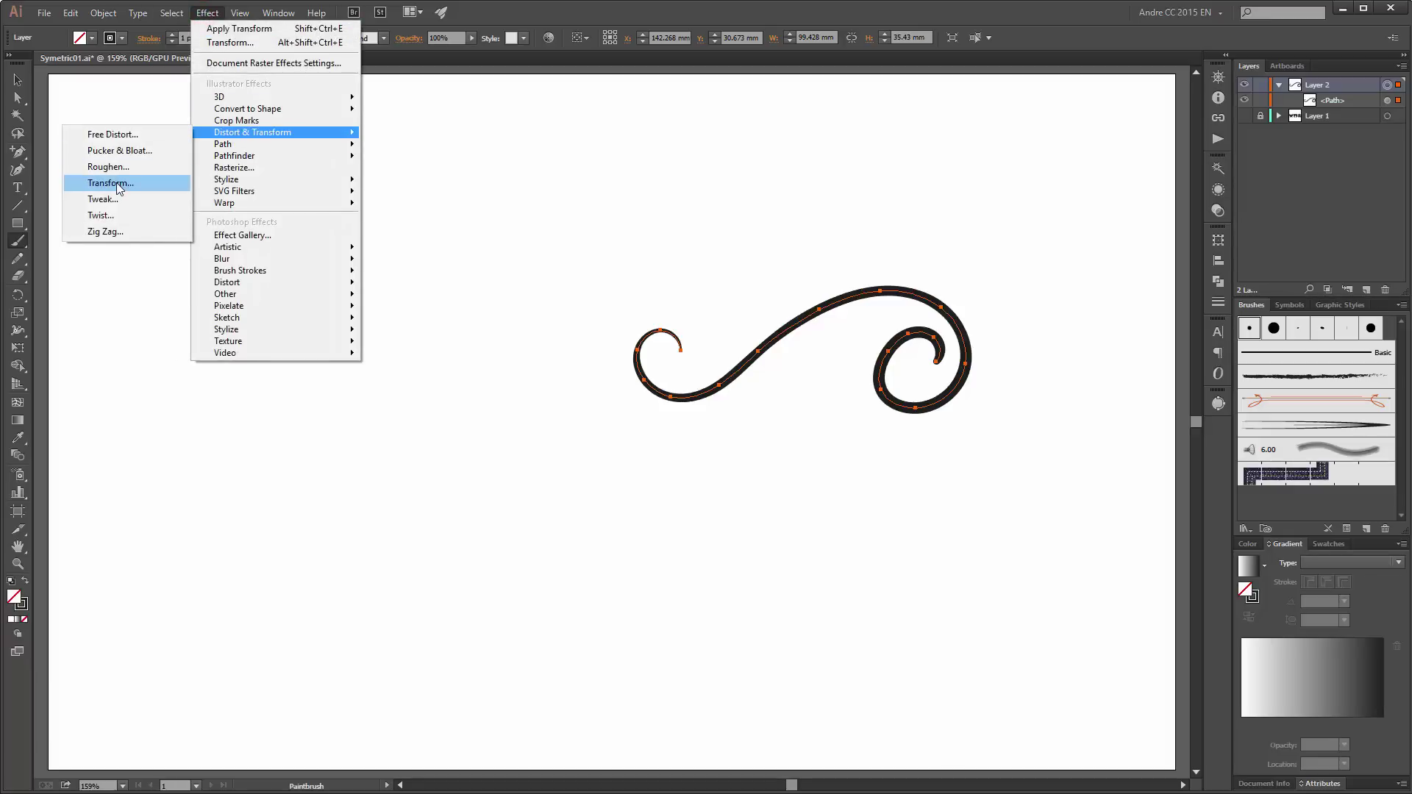
pyautogui.click(116, 182)
pyautogui.click(905, 498)
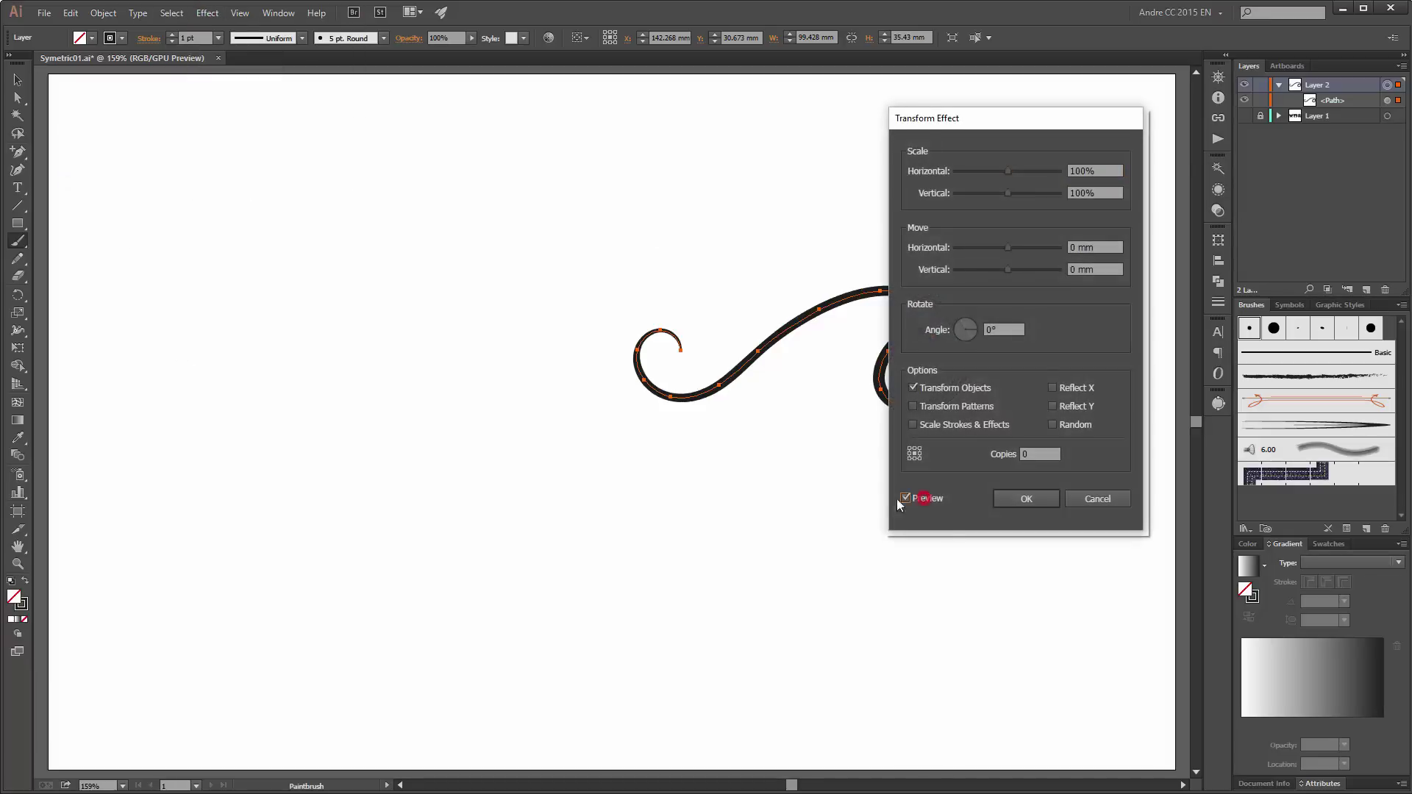
pyautogui.doubleClick(1033, 454)
pyautogui.write('1')
pyautogui.click(1052, 388)
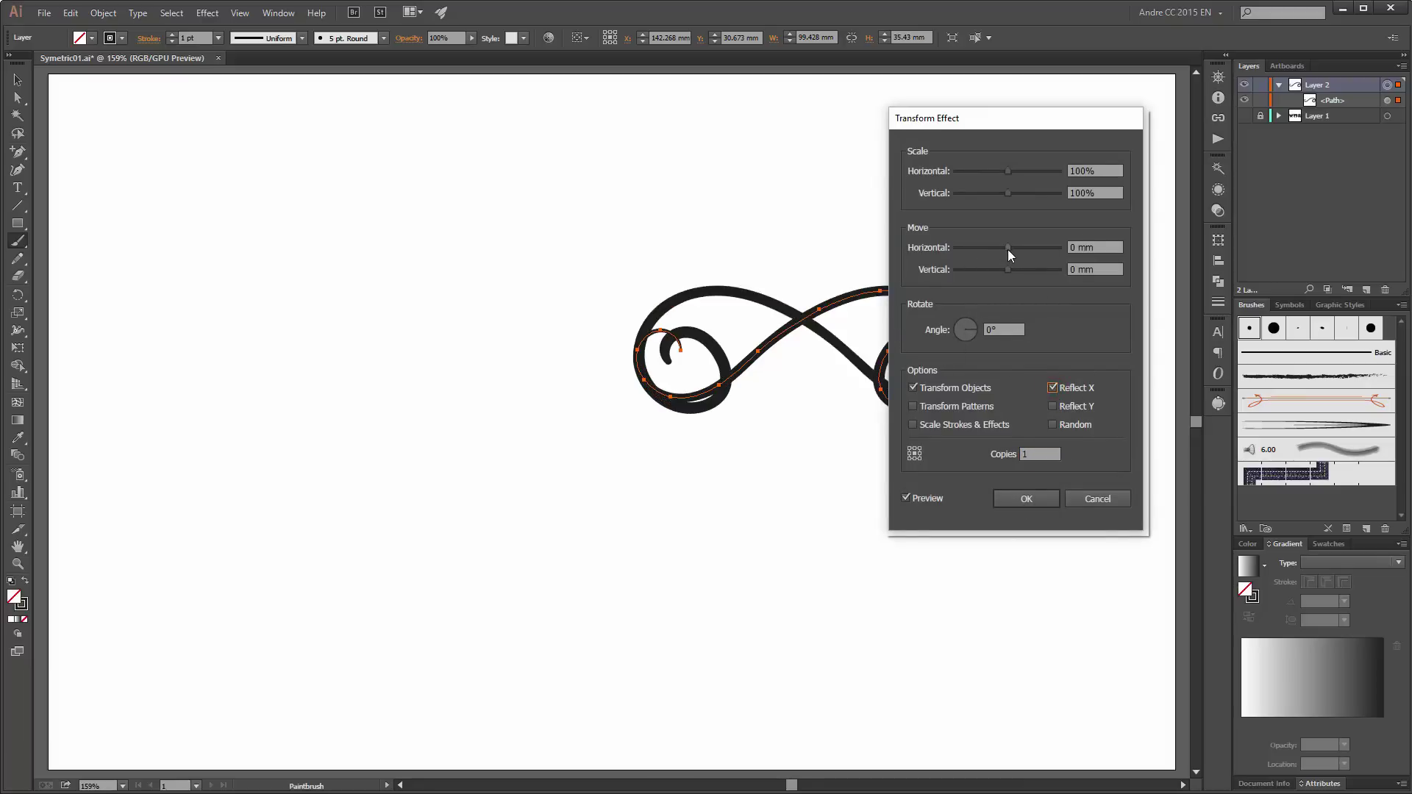
pyautogui.moveTo(1008, 248); pyautogui.dragTo(933, 259)
pyautogui.moveTo(1006, 120); pyautogui.dragTo(1063, 123)
# Step: Set a negative Move Horizontal so the mirrored swirl sits on the left, and confirm
pyautogui.doubleClick(1132, 250)
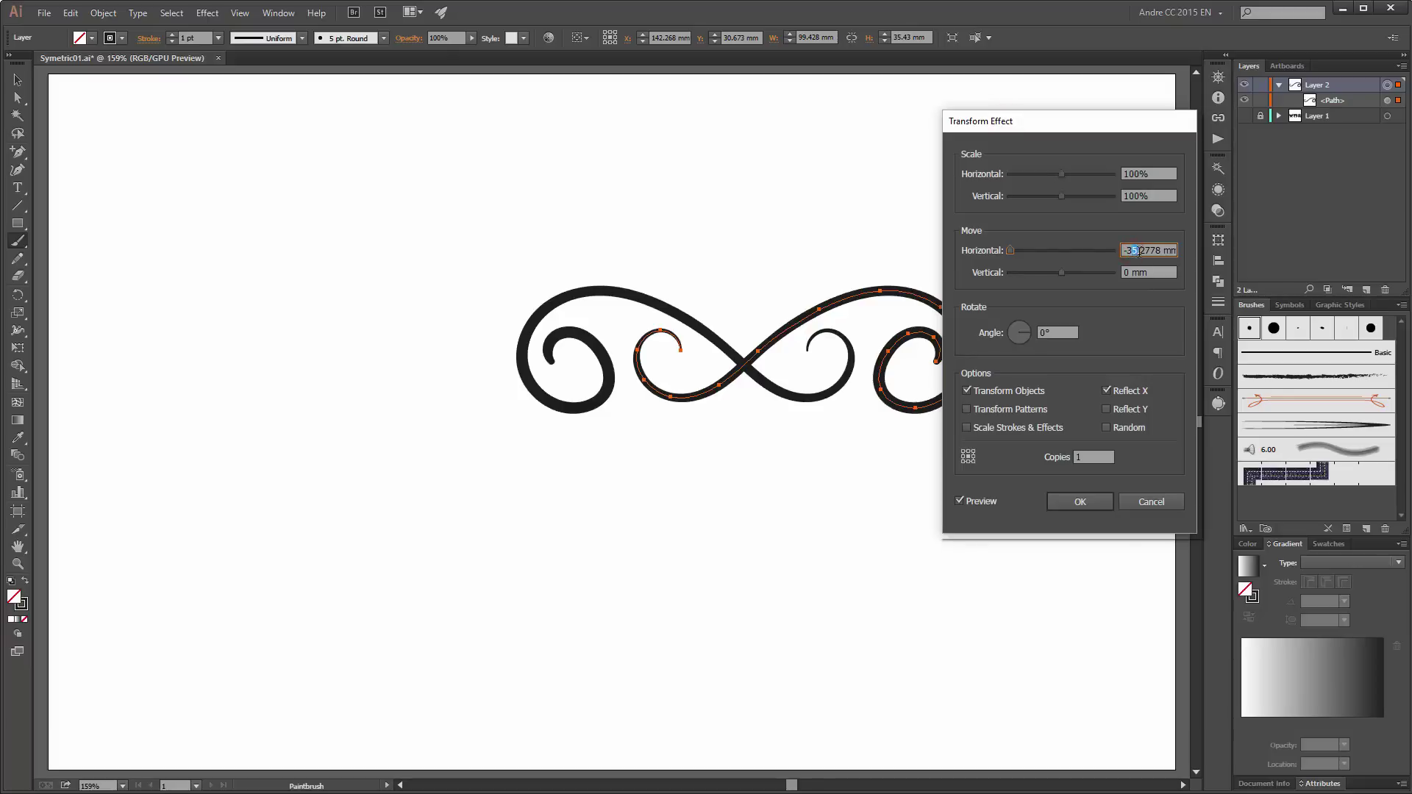
pyautogui.write('35')
pyautogui.write('50')
pyautogui.click(1161, 273)
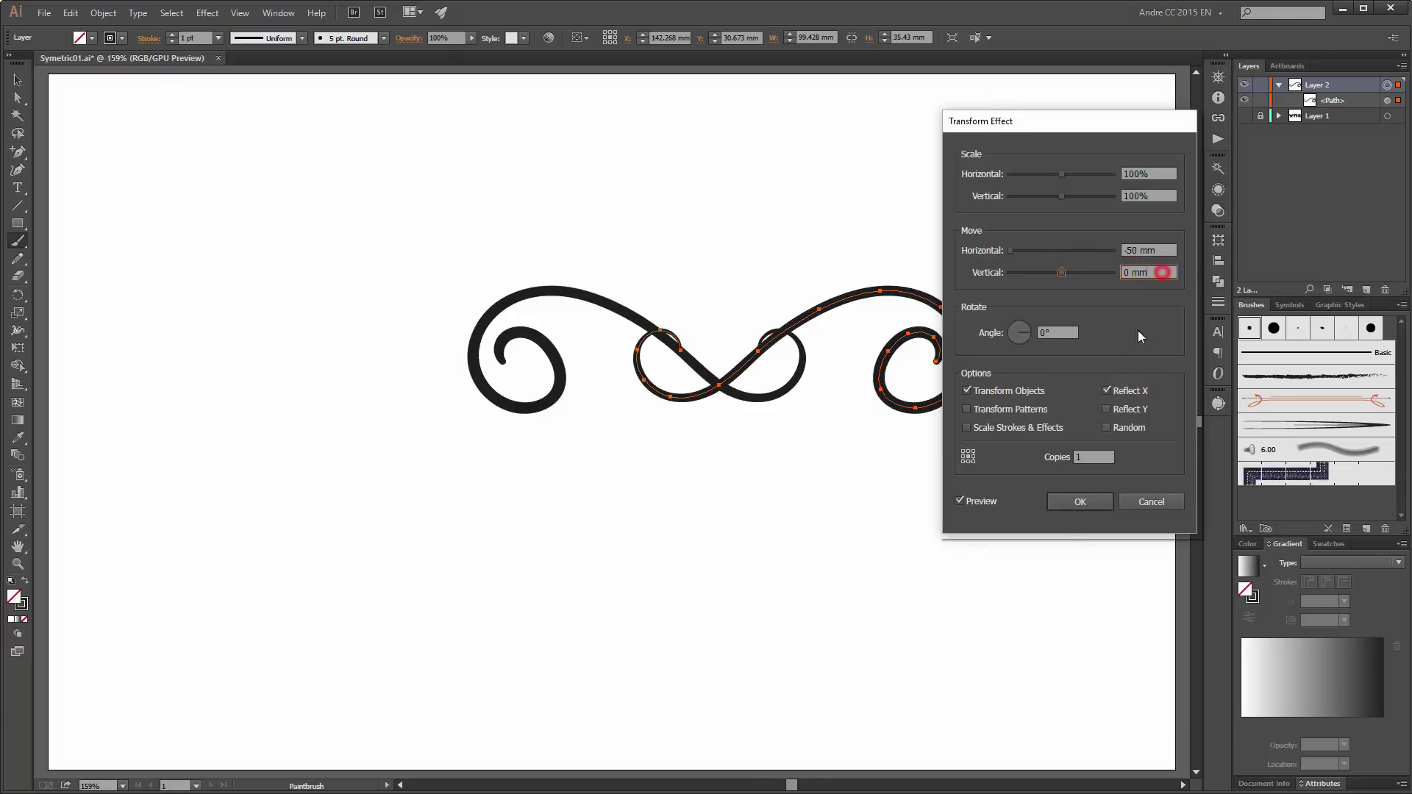
pyautogui.doubleClick(1132, 253)
pyautogui.write('0')
pyautogui.write('8')
pyautogui.click(1060, 508)
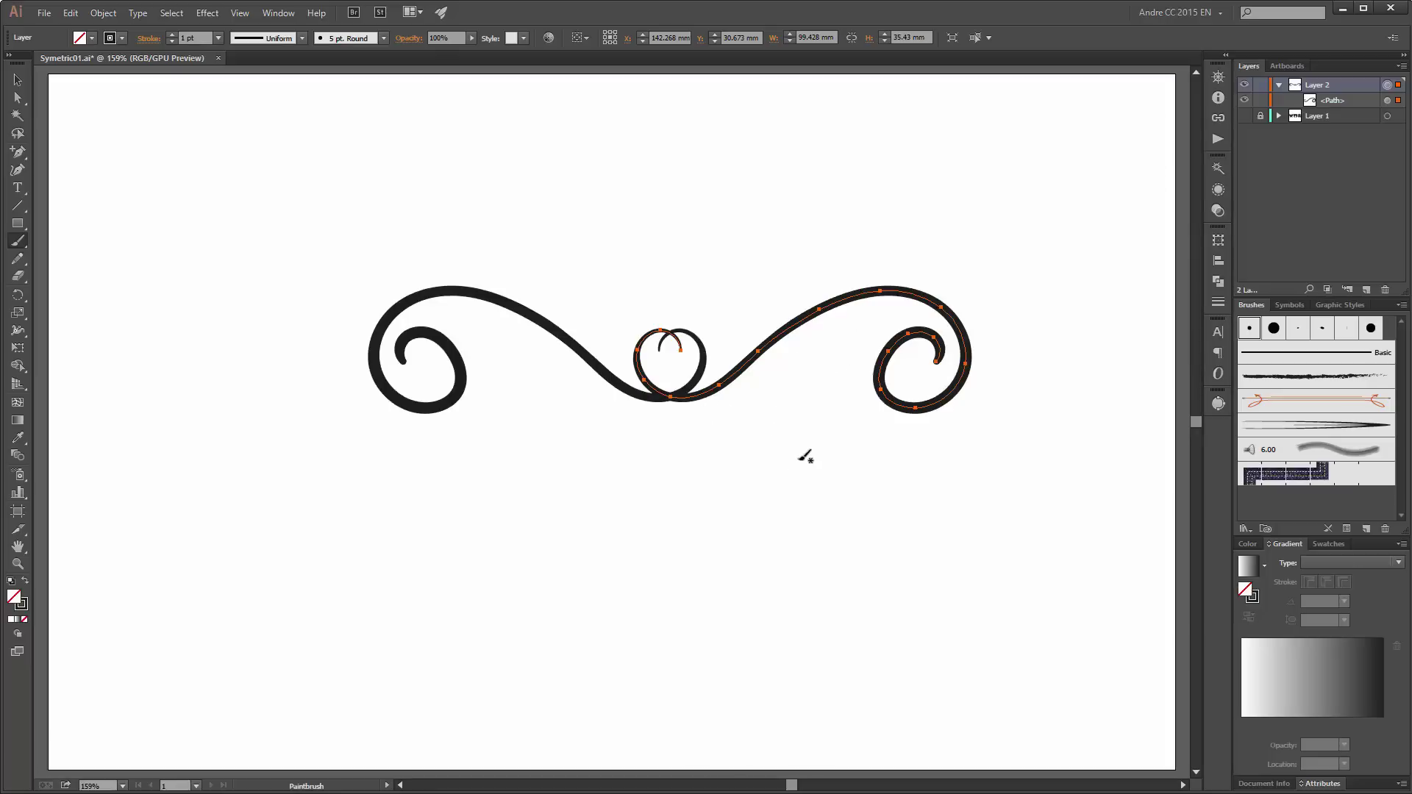
# Step: Deselect, then paint a curl below the central loop and a long curve toward the right swirl
pyautogui.press('v')
pyautogui.click(803, 432)
pyautogui.press('b')
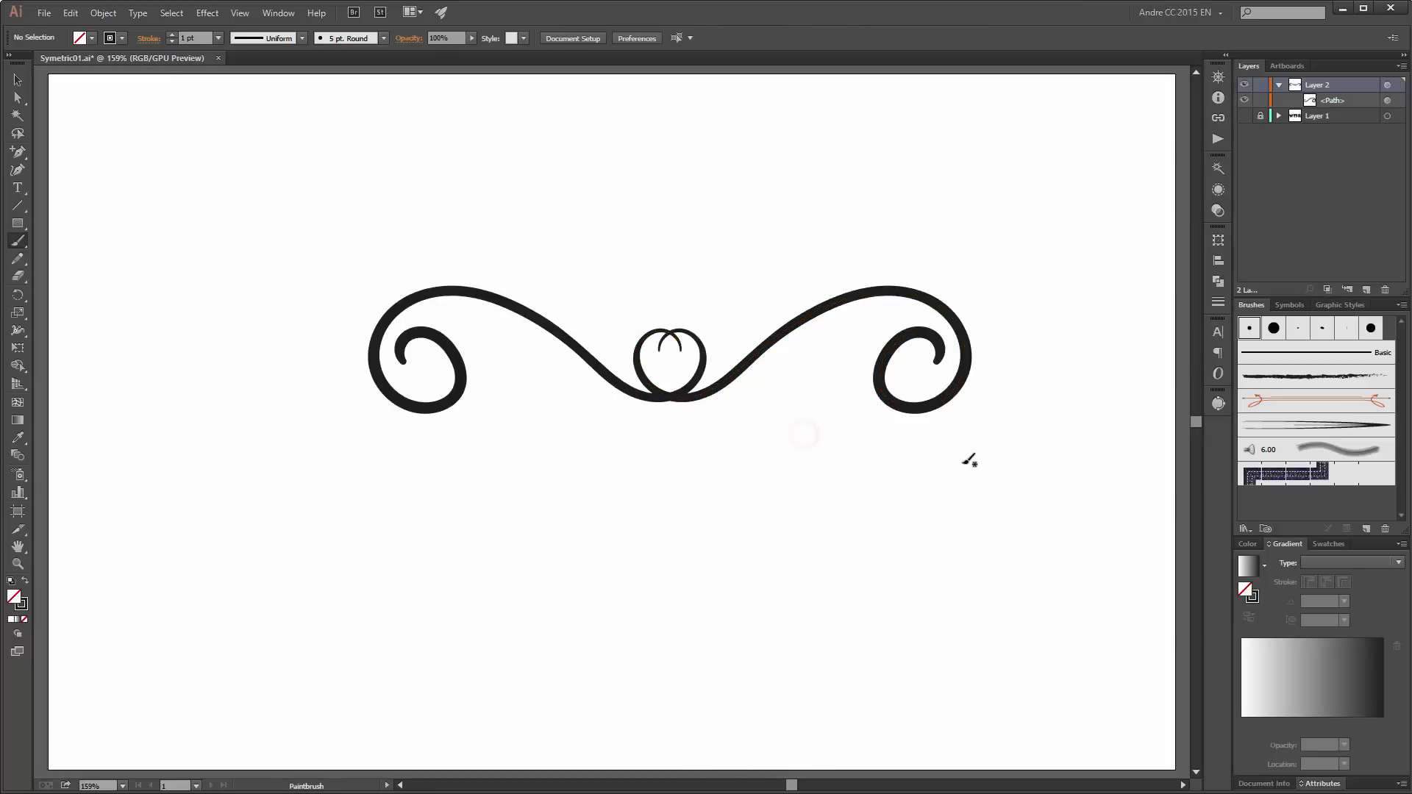
pyautogui.moveTo(673, 411)
pyautogui.mouseDown()
pyautogui.moveTo(800, 471)
pyautogui.moveTo(769, 467)
pyautogui.mouseUp()
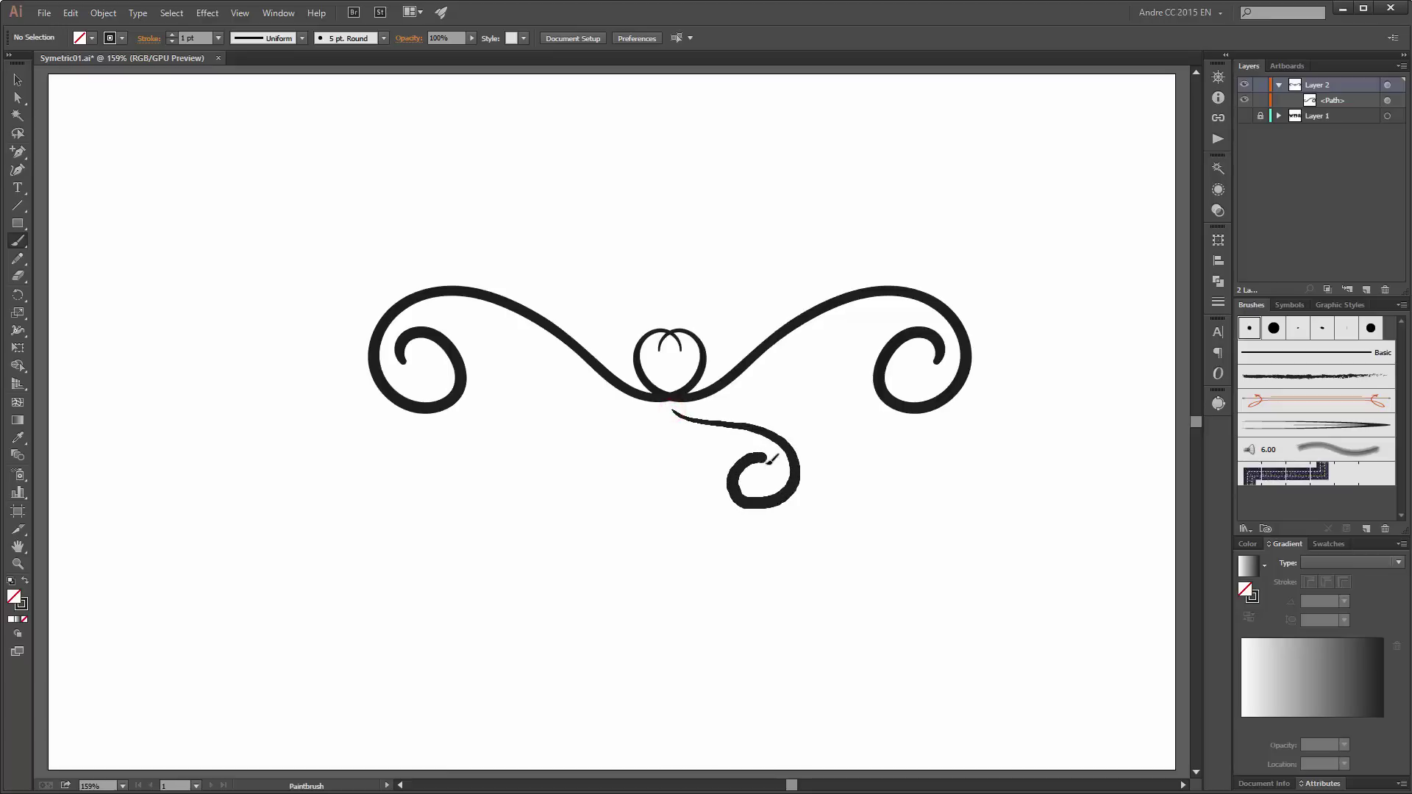
pyautogui.moveTo(710, 404); pyautogui.dragTo(857, 324)
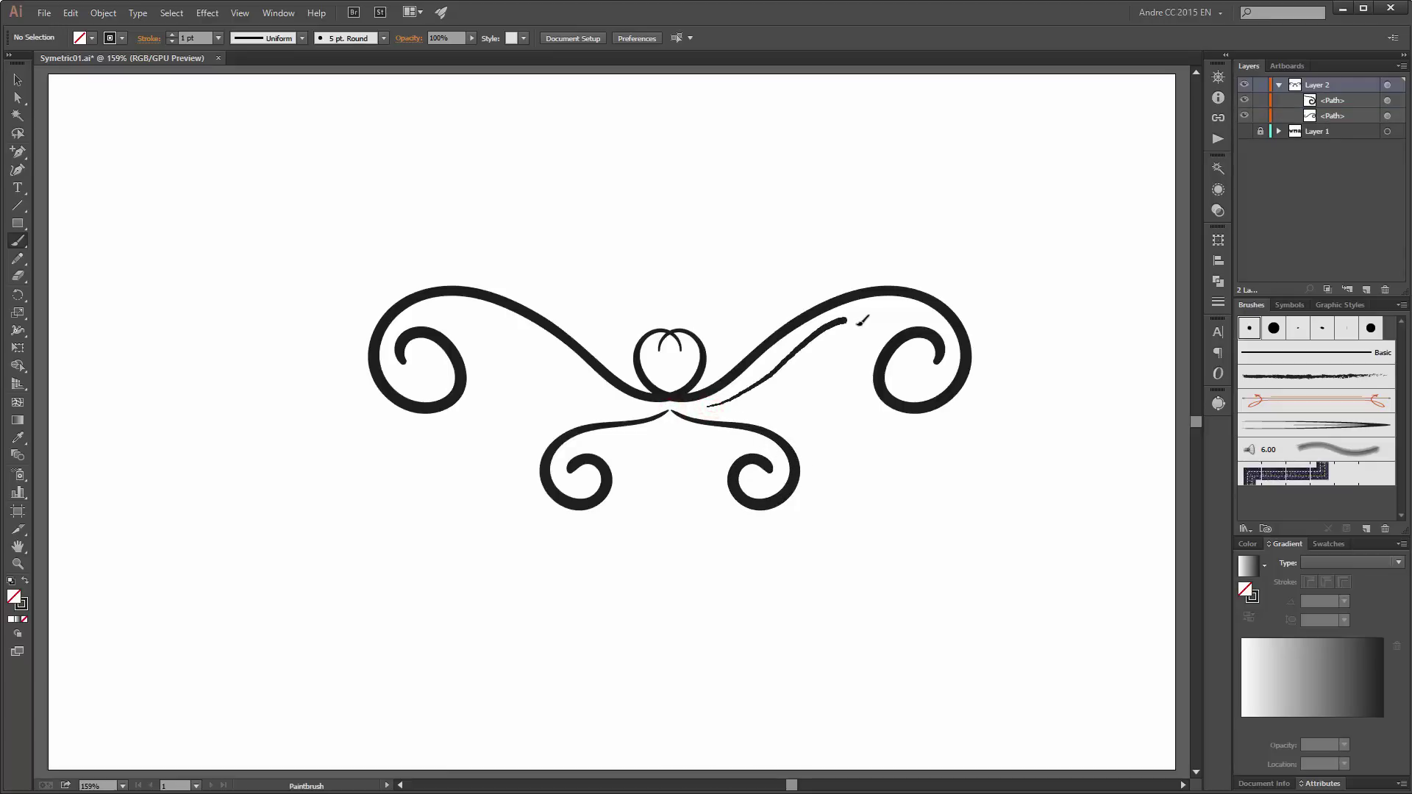
# Step: Add an inner stroke, a curve beside the right swirl, a far-right flick and a V-shaped top stroke
pyautogui.moveTo(728, 411); pyautogui.dragTo(813, 407)
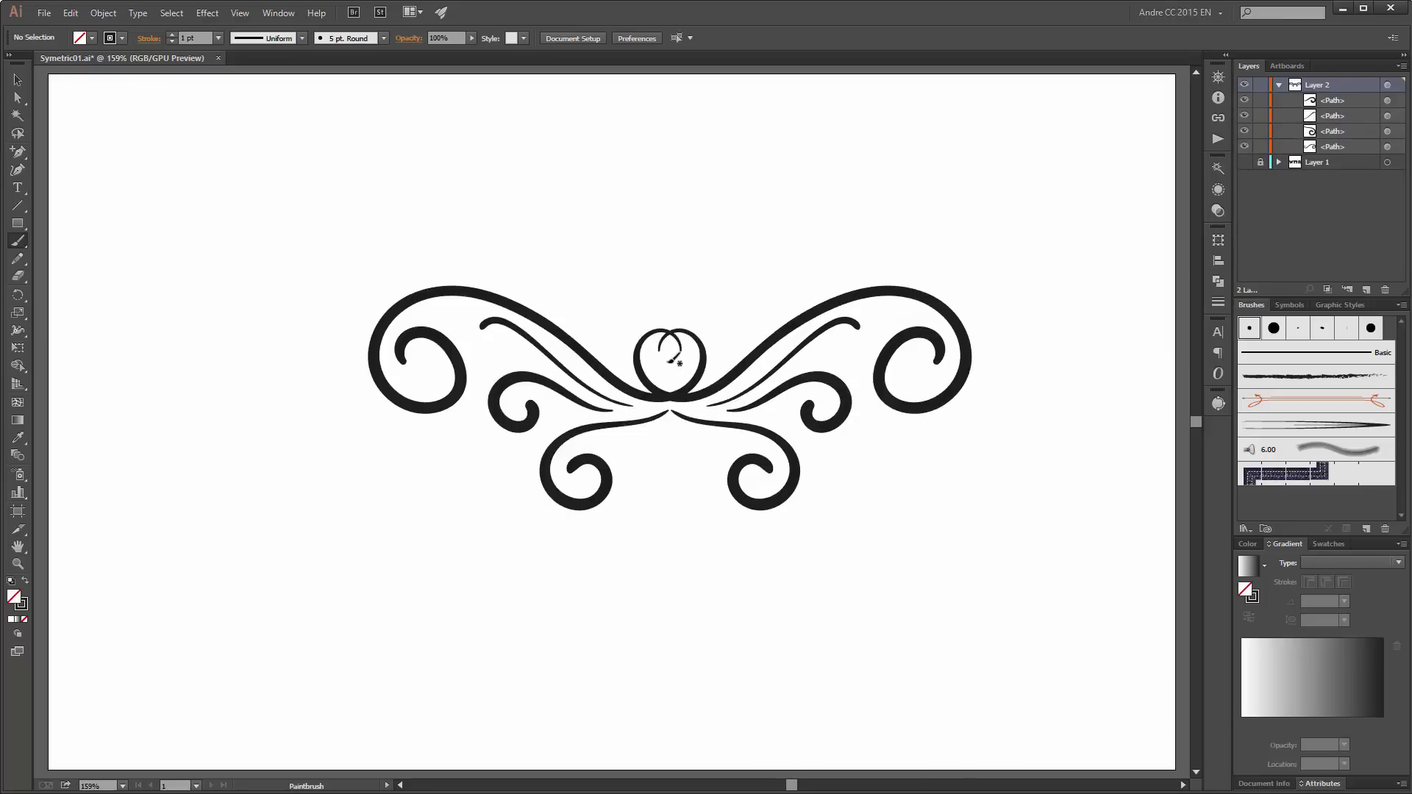
pyautogui.moveTo(976, 337); pyautogui.dragTo(975, 352)
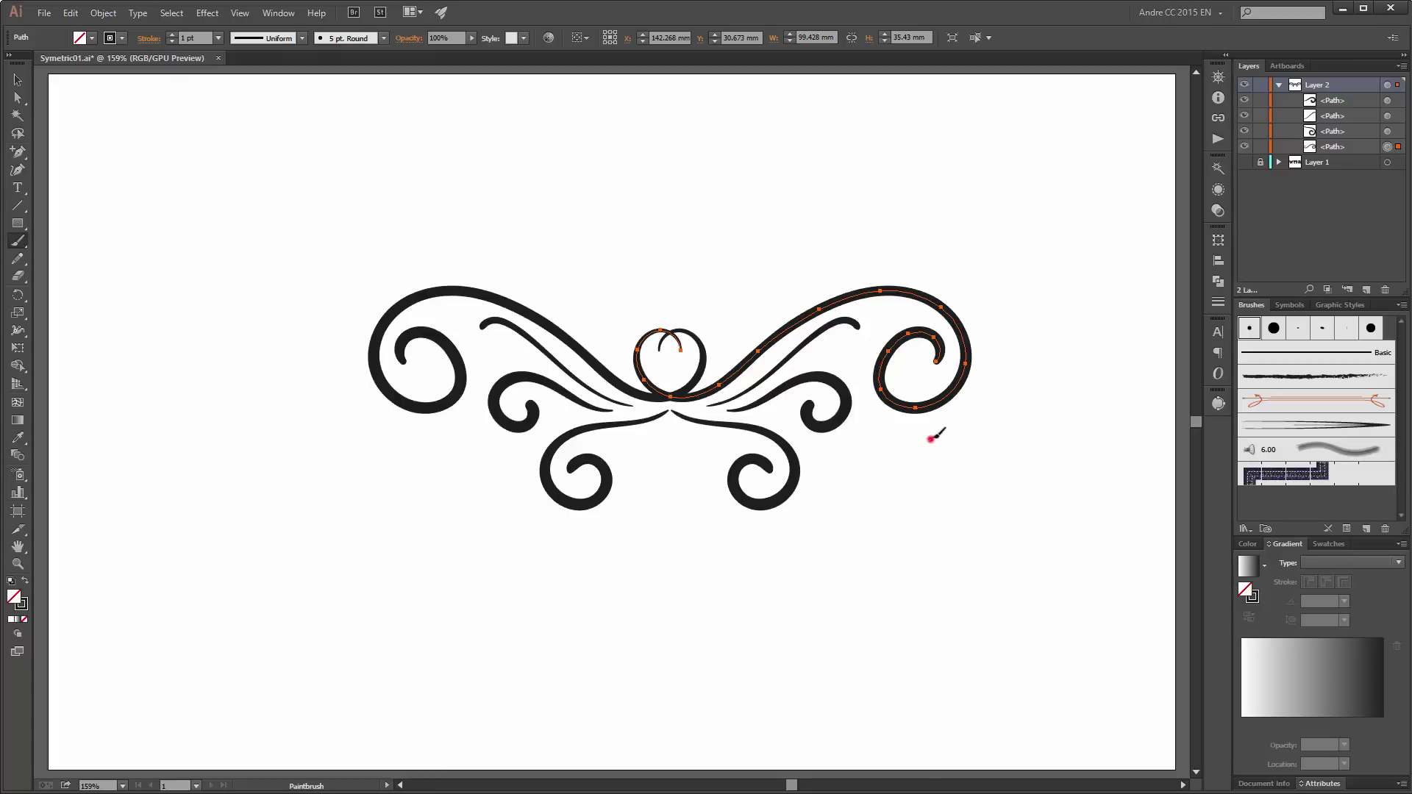
pyautogui.moveTo(931, 437)
pyautogui.mouseDown()
pyautogui.moveTo(1019, 417)
pyautogui.moveTo(1036, 393)
pyautogui.mouseUp()
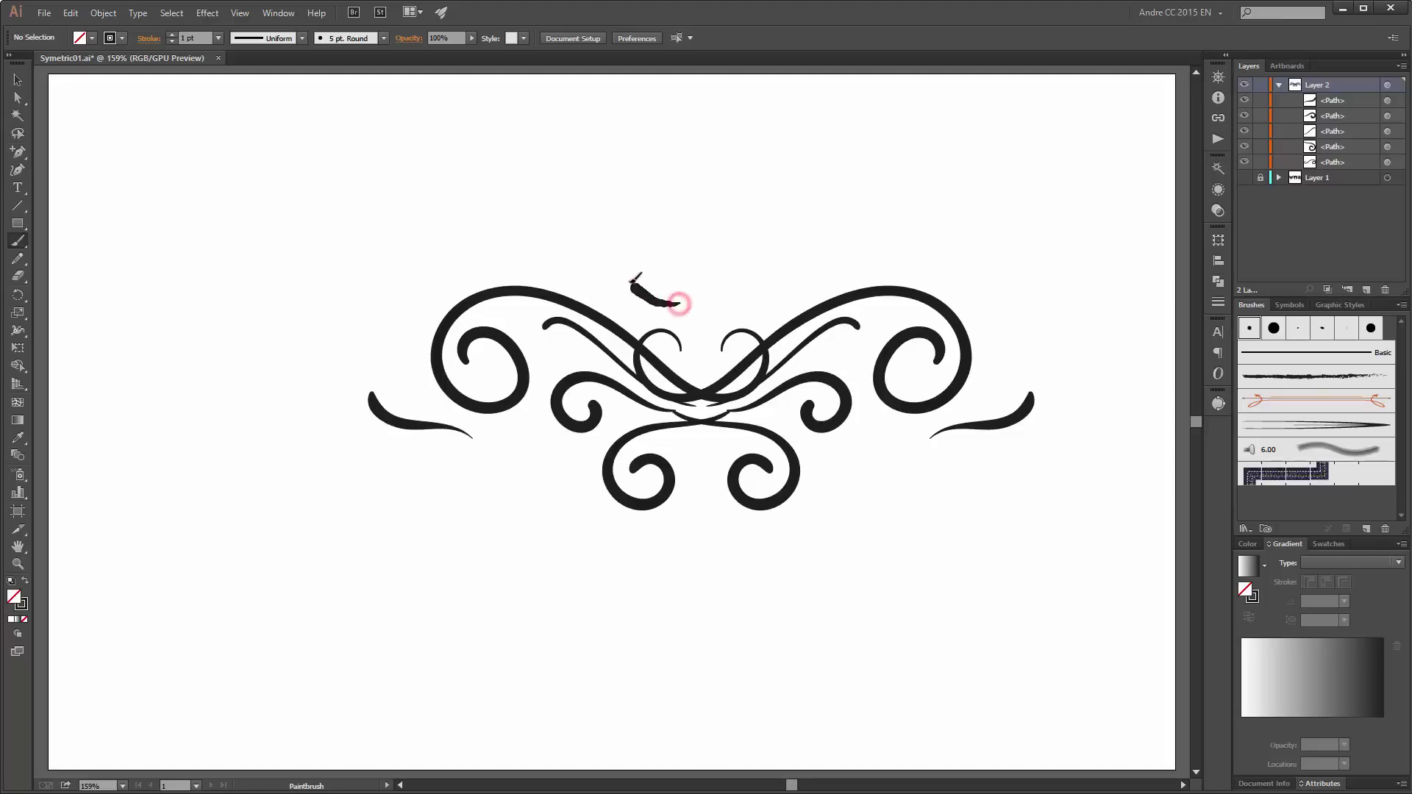
pyautogui.moveTo(673, 302); pyautogui.dragTo(568, 249)
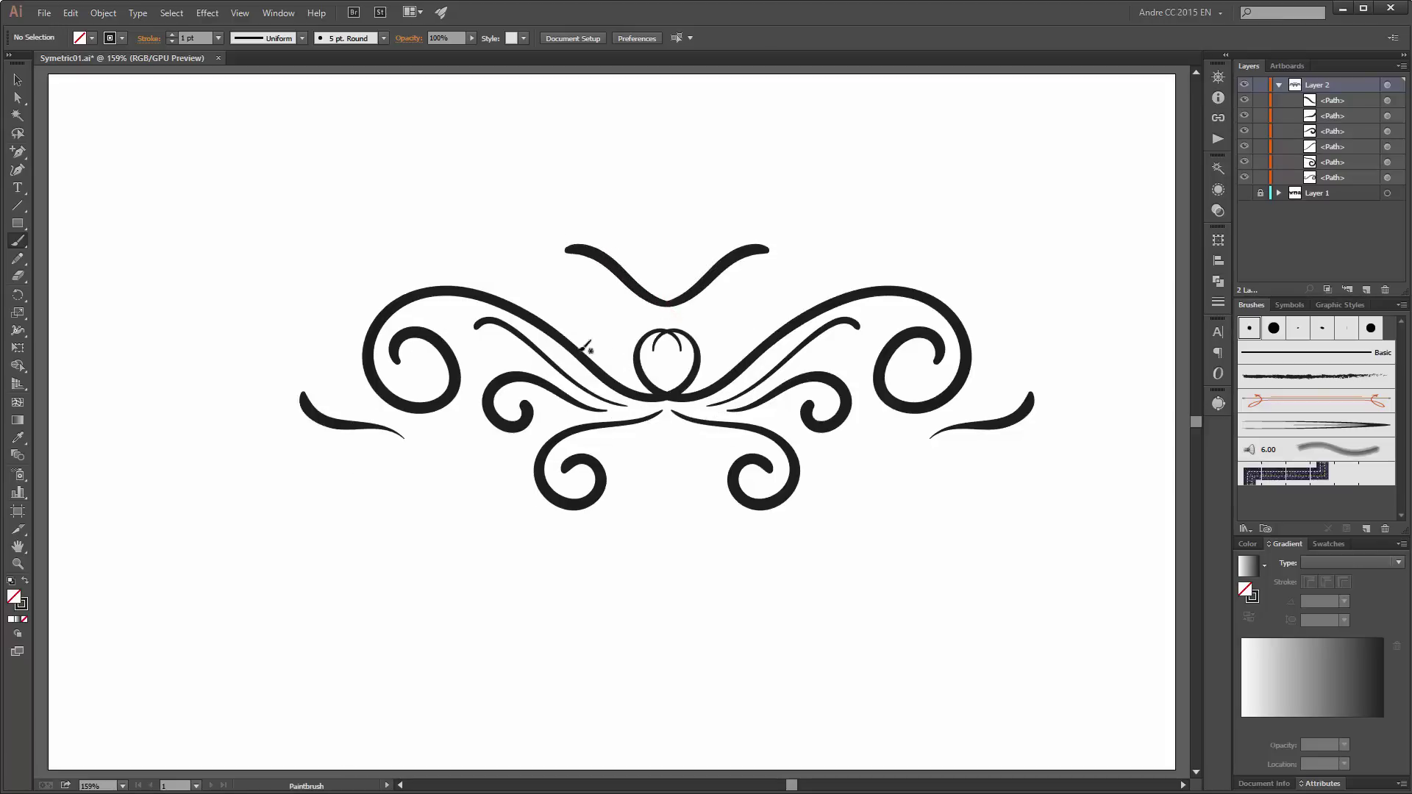
pyautogui.press('m')
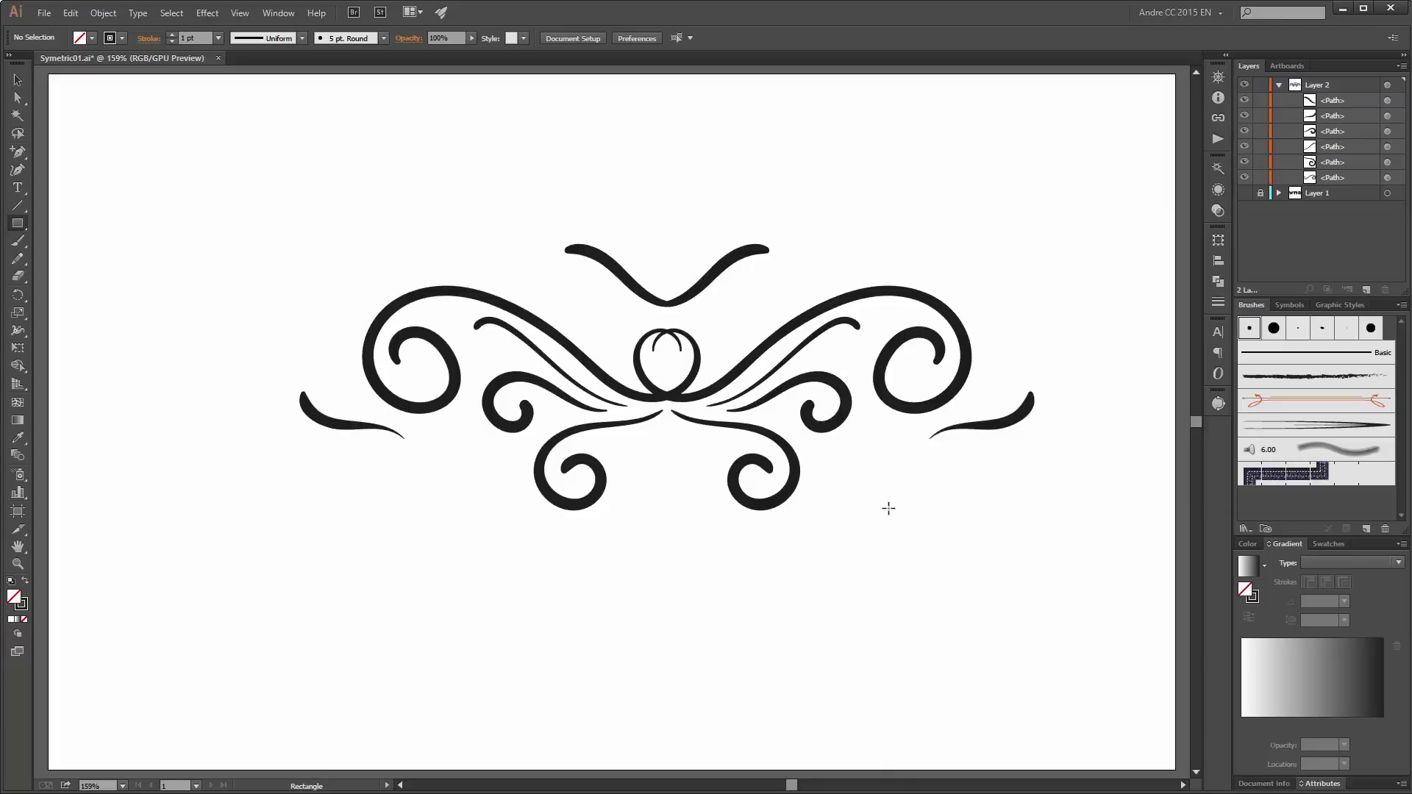
# Step: Select all swirl paths in Layer 2 and delete them via the Layers panel trash
pyautogui.click(1333, 100)
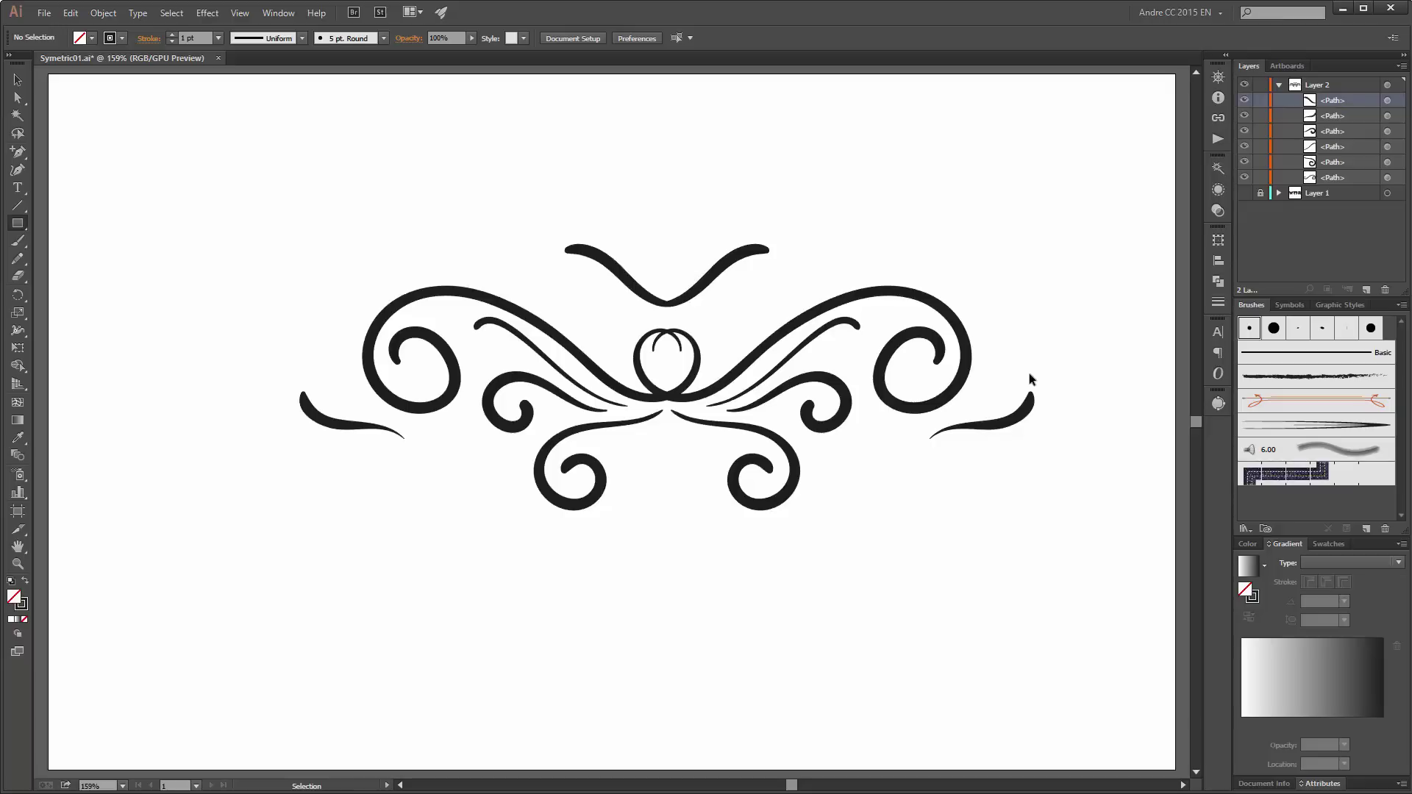
pyautogui.hotkey('ctrl', 'a')
pyautogui.keyDown('shift'); pyautogui.click(1344, 178); pyautogui.keyUp('shift')
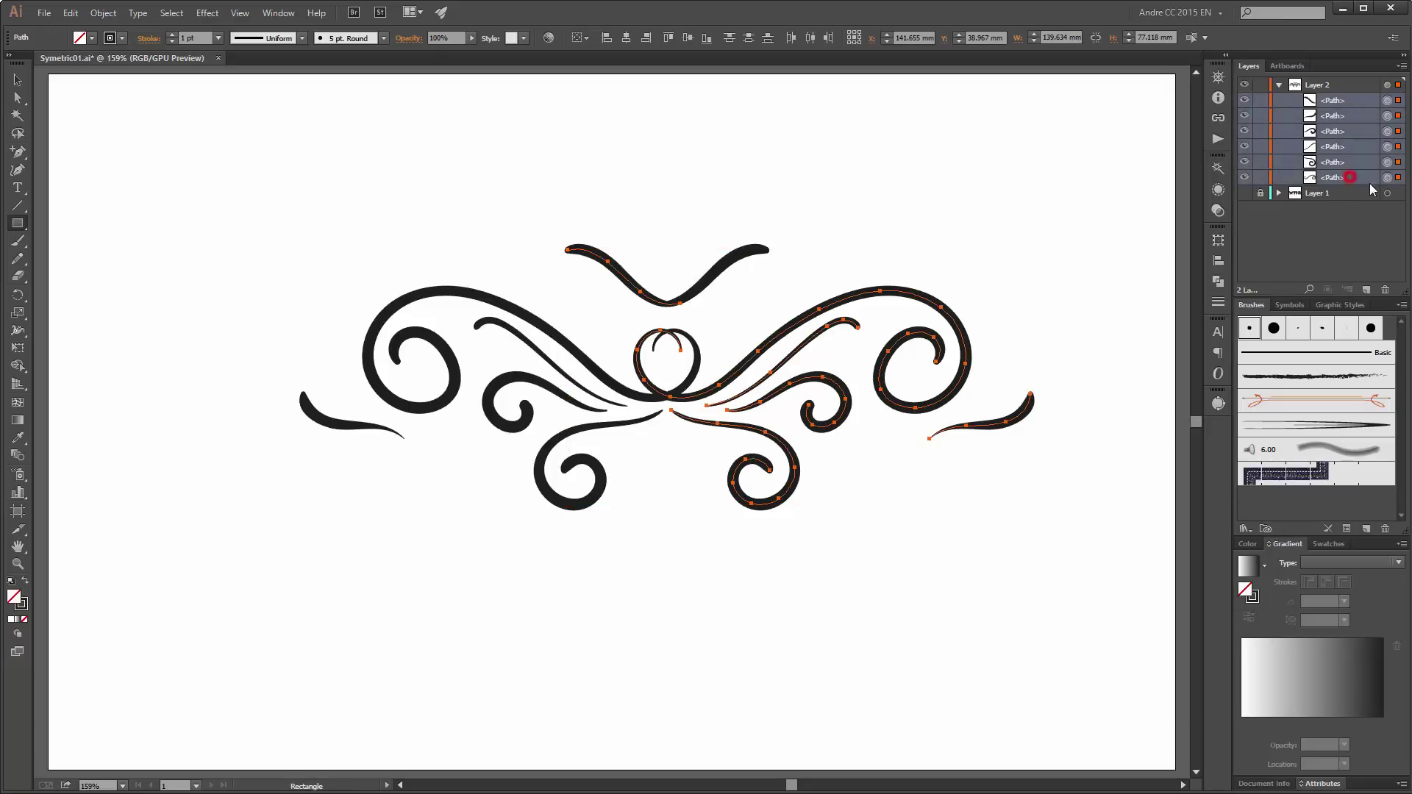
pyautogui.moveTo(1357, 176); pyautogui.dragTo(1385, 289)
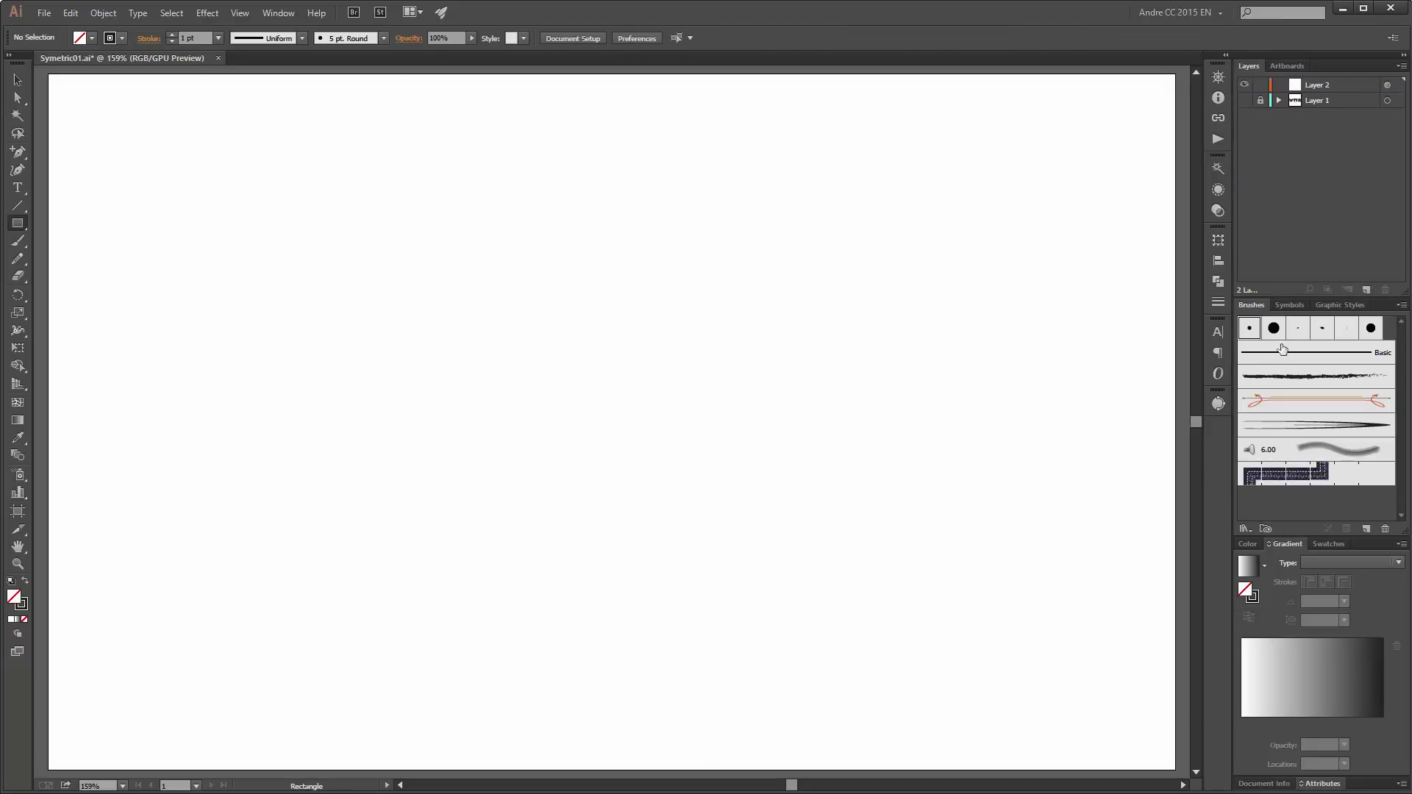
# Step: Draw a rectangle right of the artboard centre on Layer 2 and select it
pyautogui.click(1363, 92)
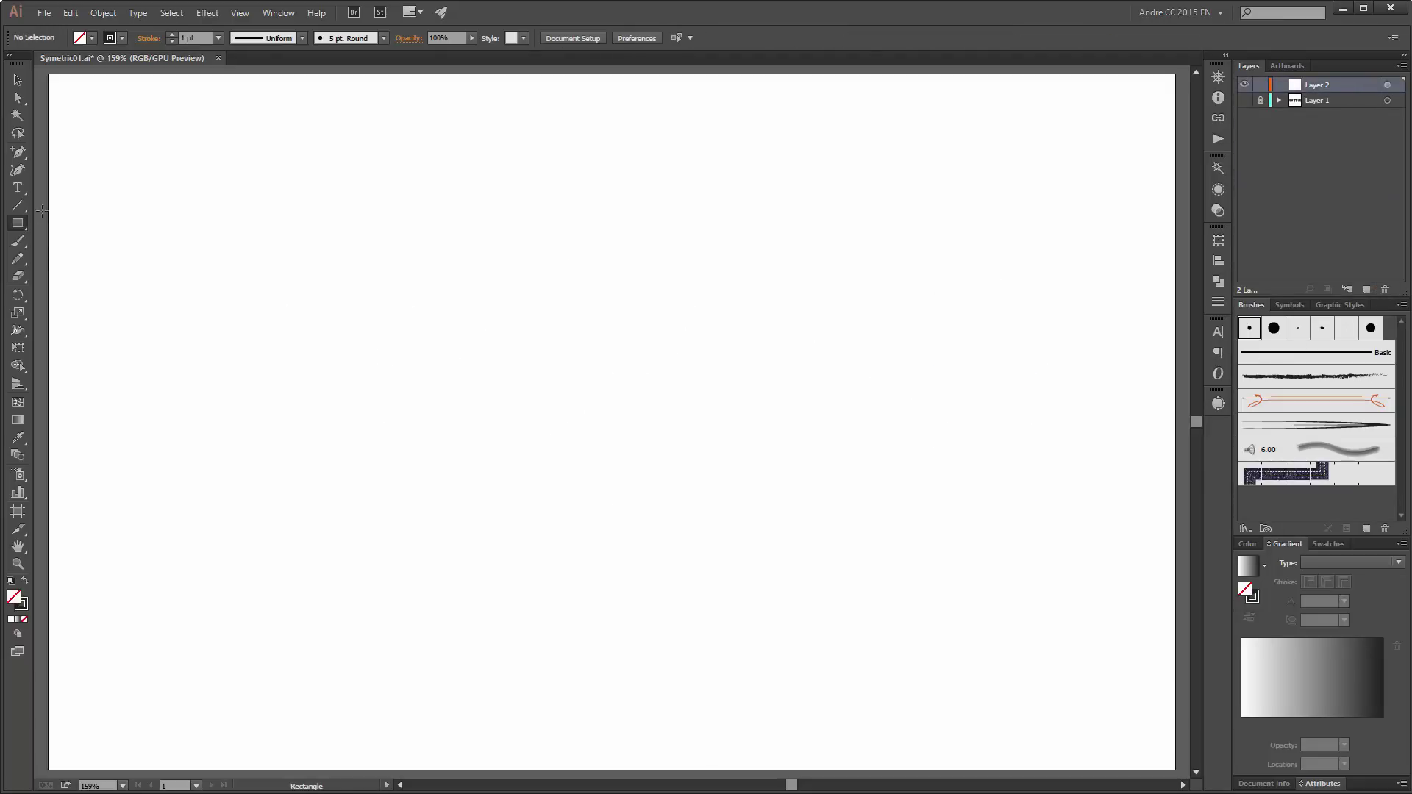
pyautogui.moveTo(598, 271); pyautogui.dragTo(1066, 592)
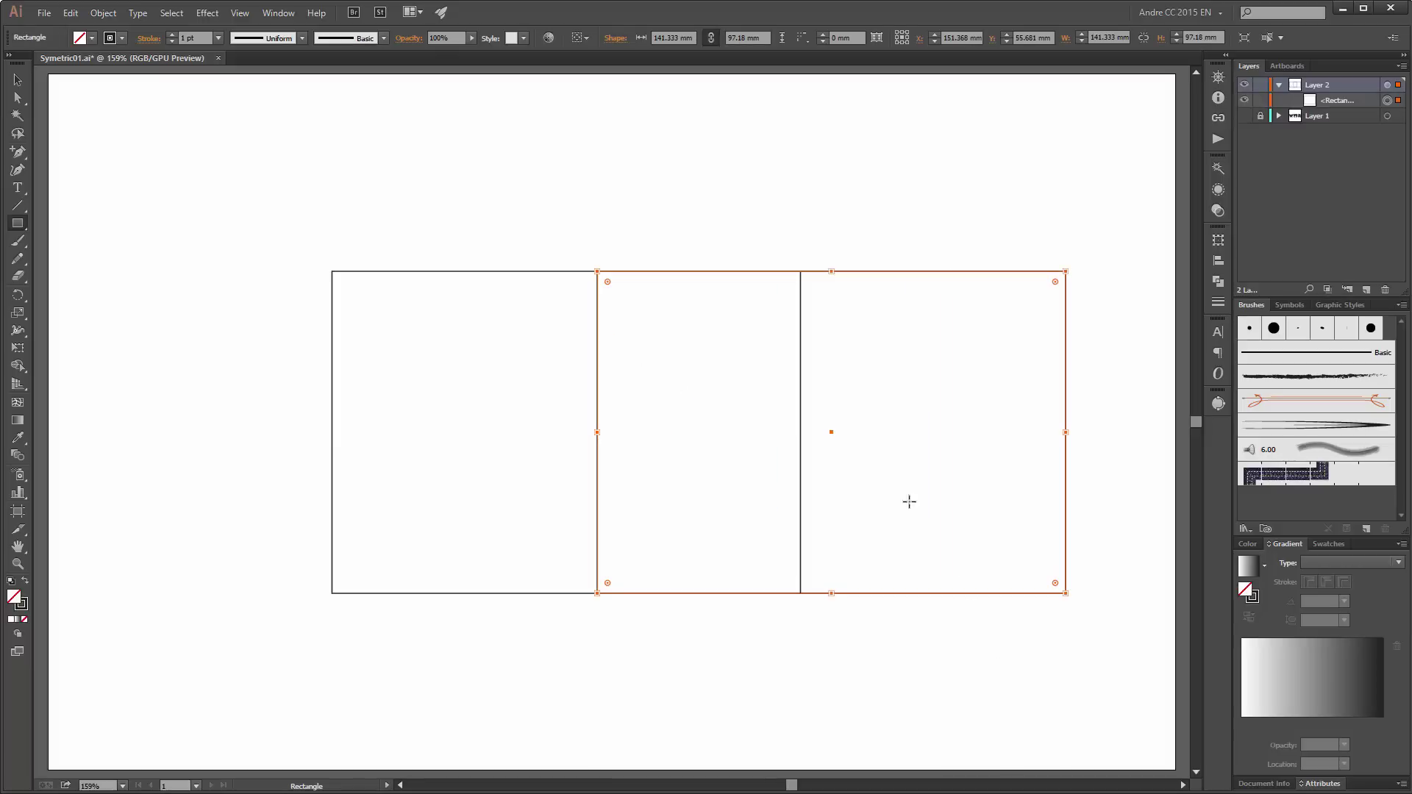
pyautogui.click(1359, 101)
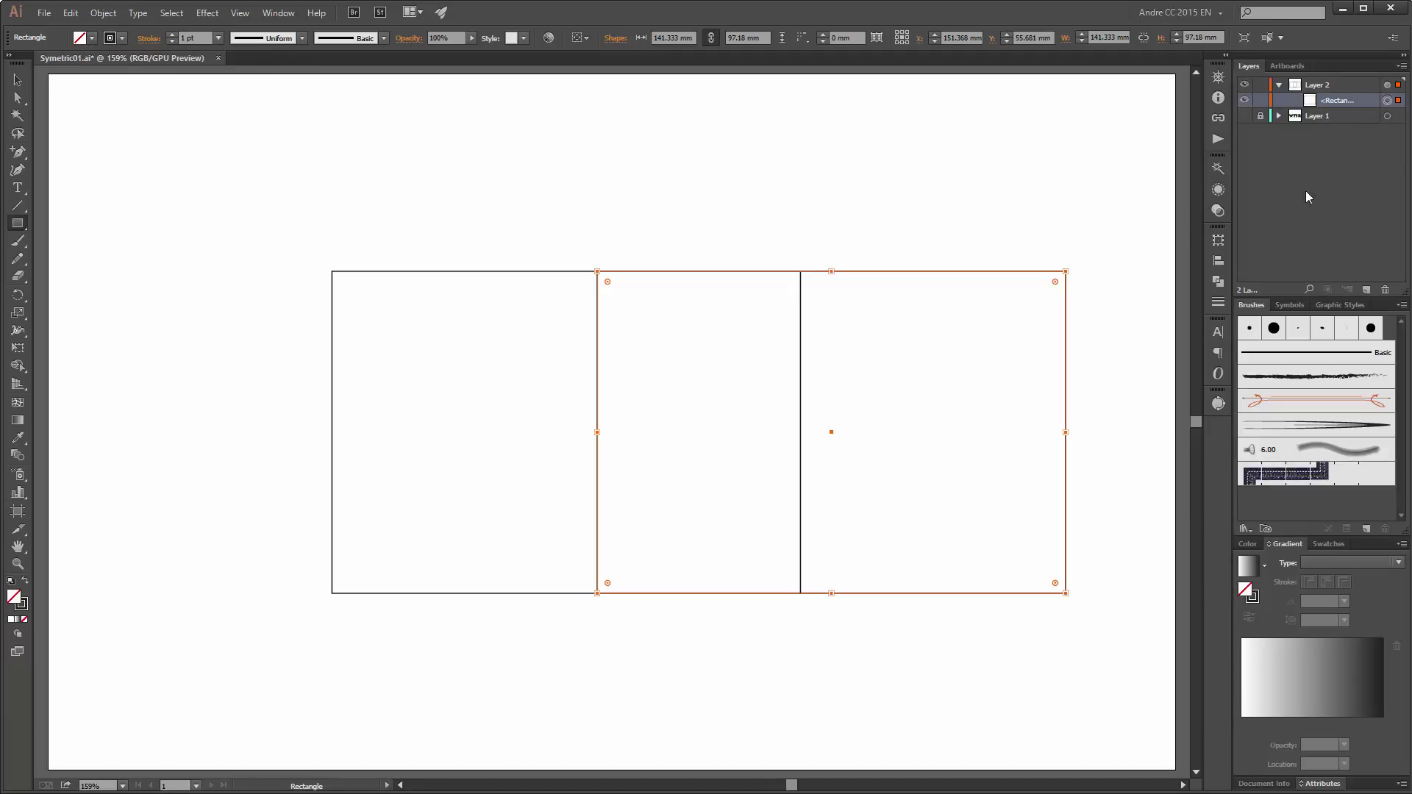
# Step: Change Layer 2's Transform effect to Move Horizontal -130 mm, Reflect X, 1 copy
pyautogui.click(1219, 190)
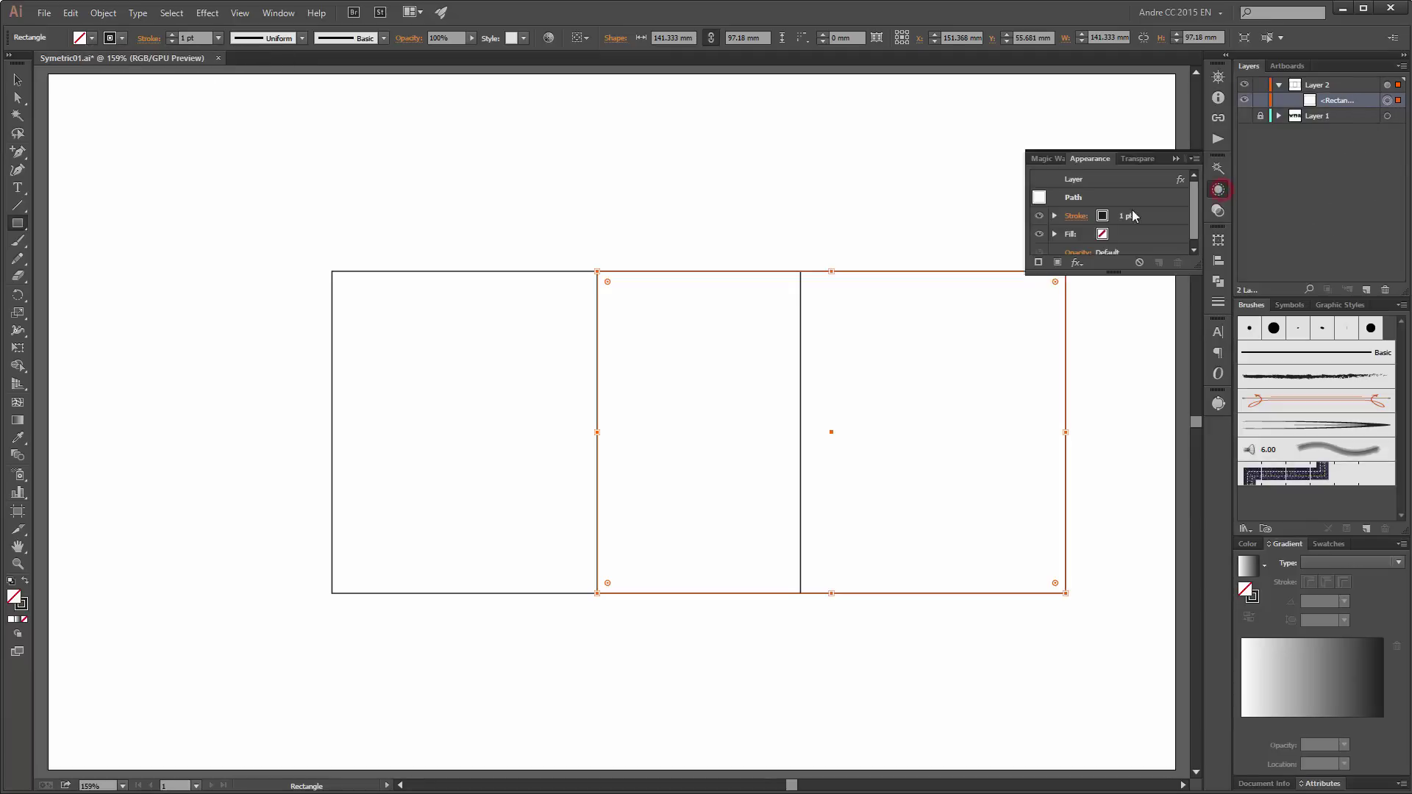
pyautogui.moveTo(1193, 211); pyautogui.dragTo(1194, 218)
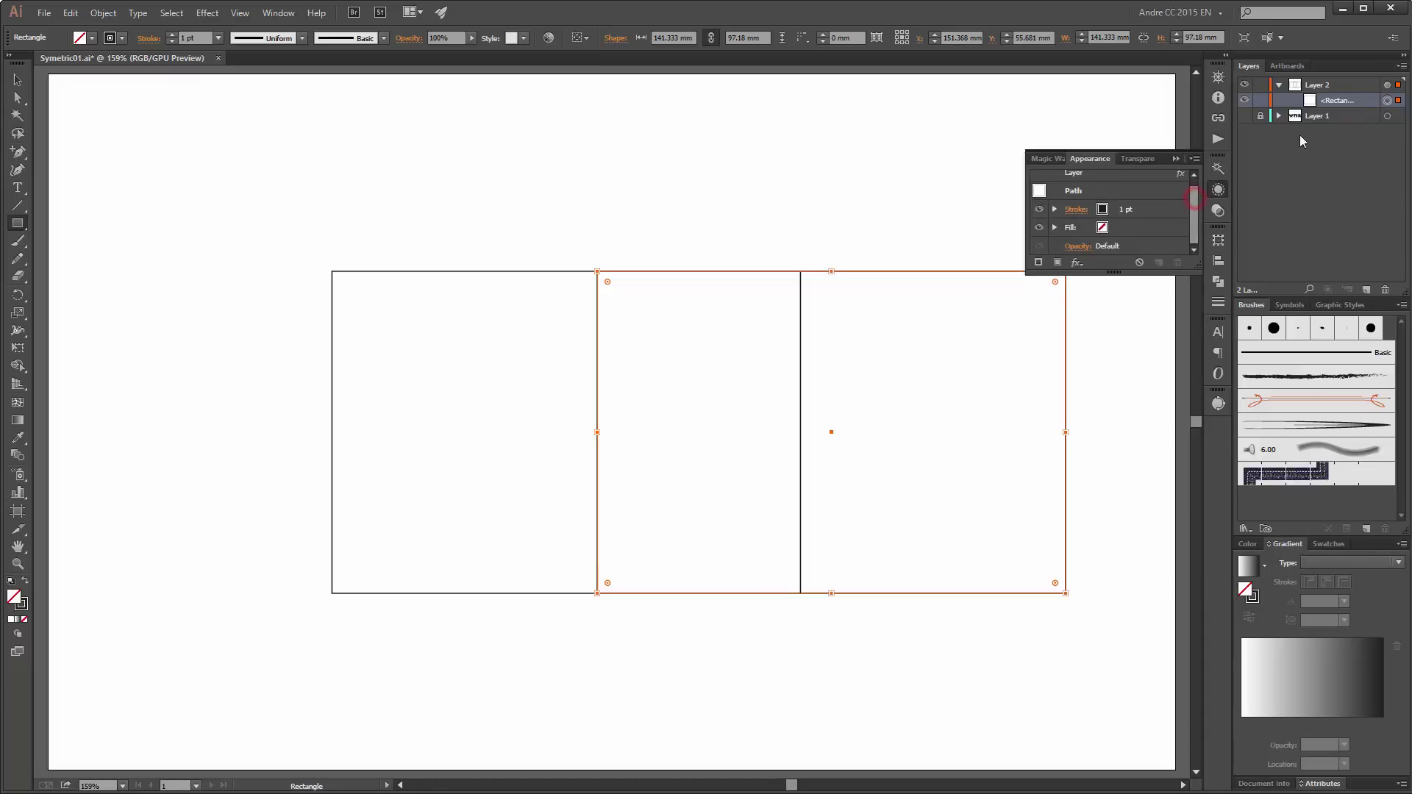
pyautogui.click(1387, 85)
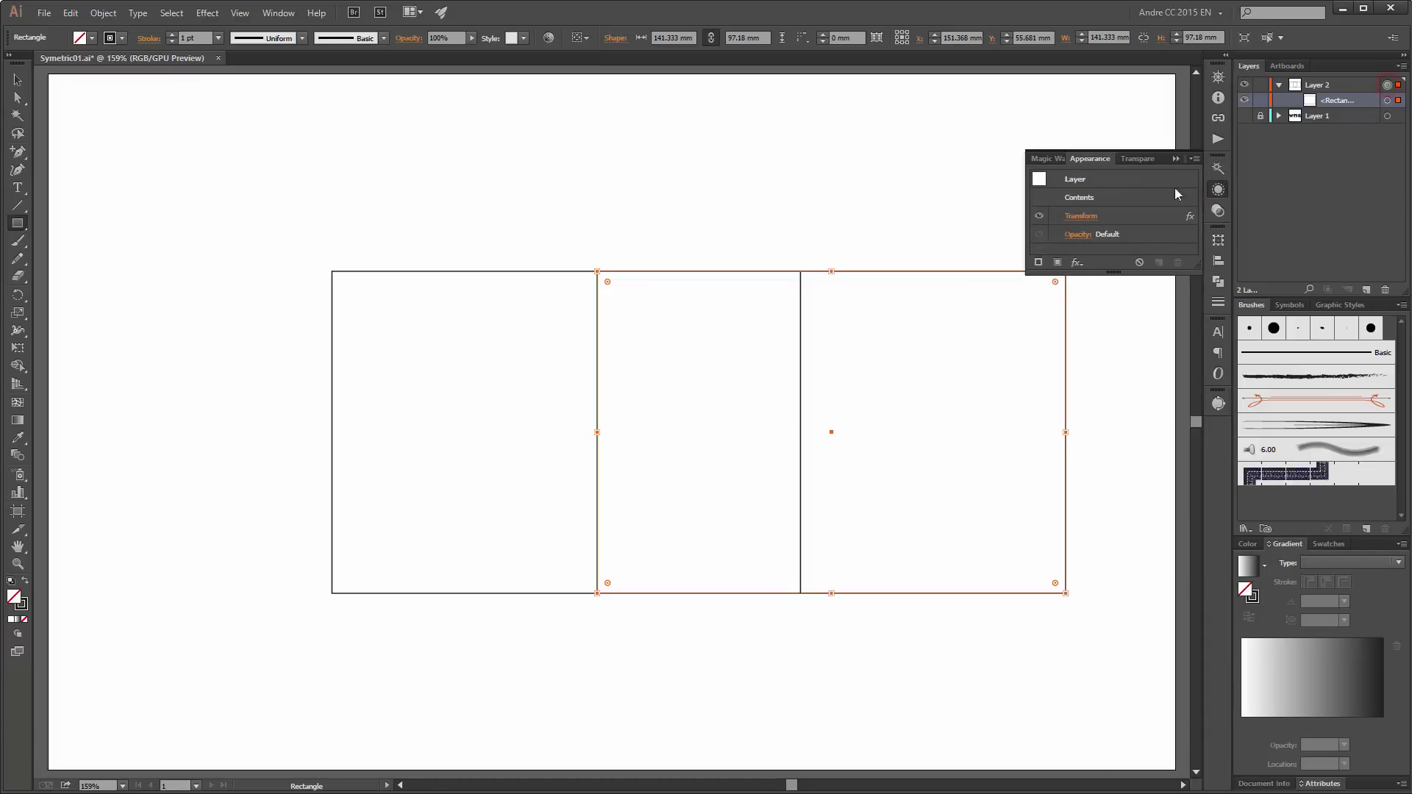
pyautogui.click(1081, 217)
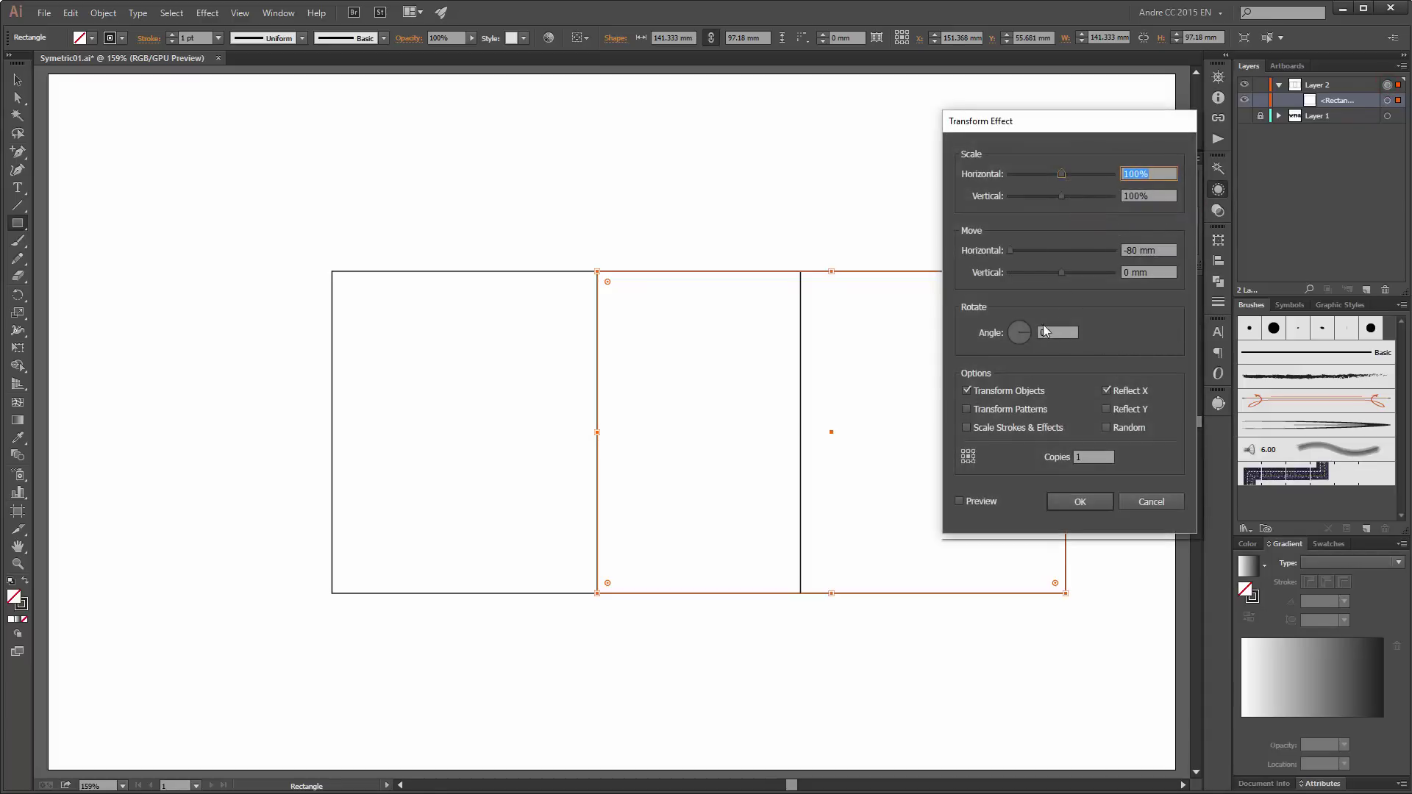
pyautogui.doubleClick(1137, 252)
pyautogui.write('-1')
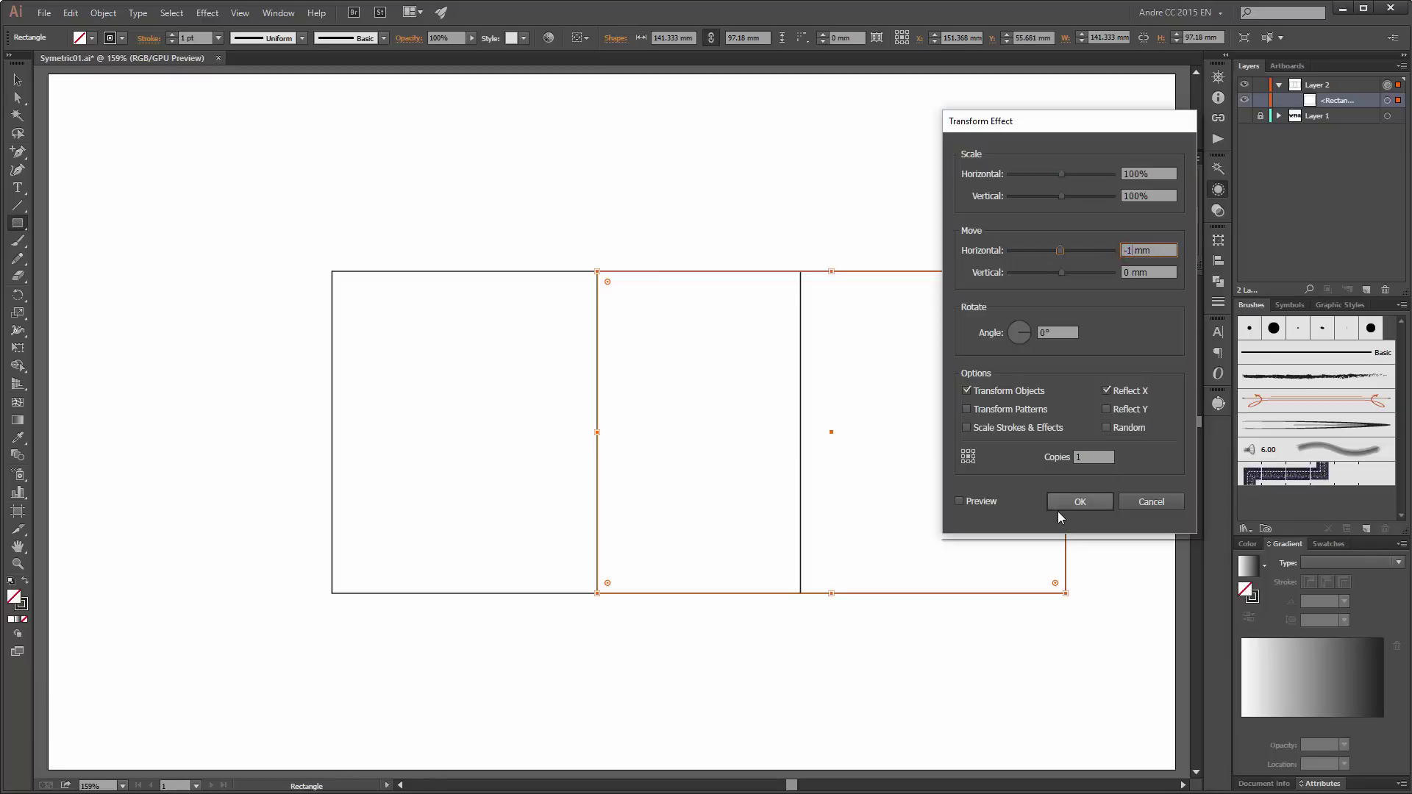
pyautogui.write('20')
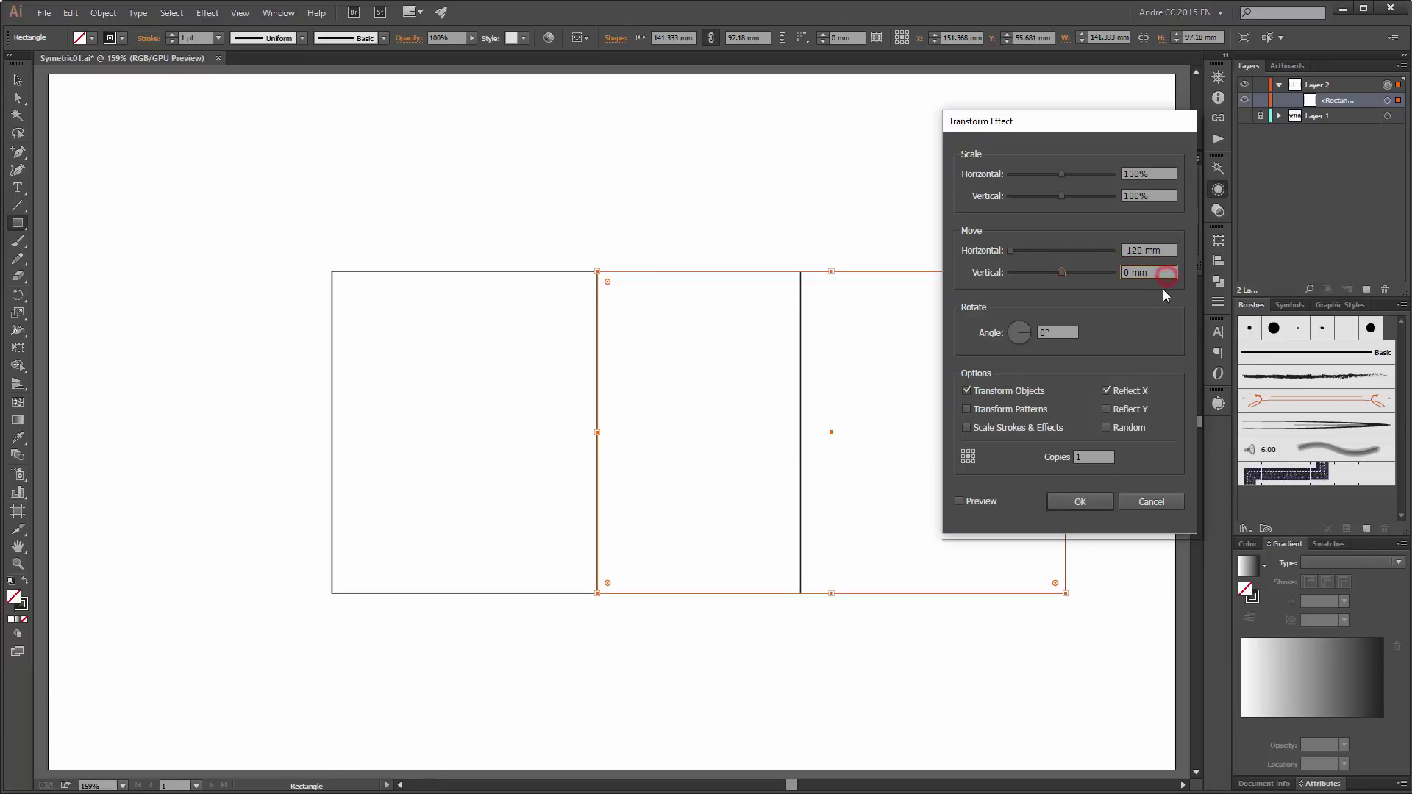
pyautogui.click(971, 503)
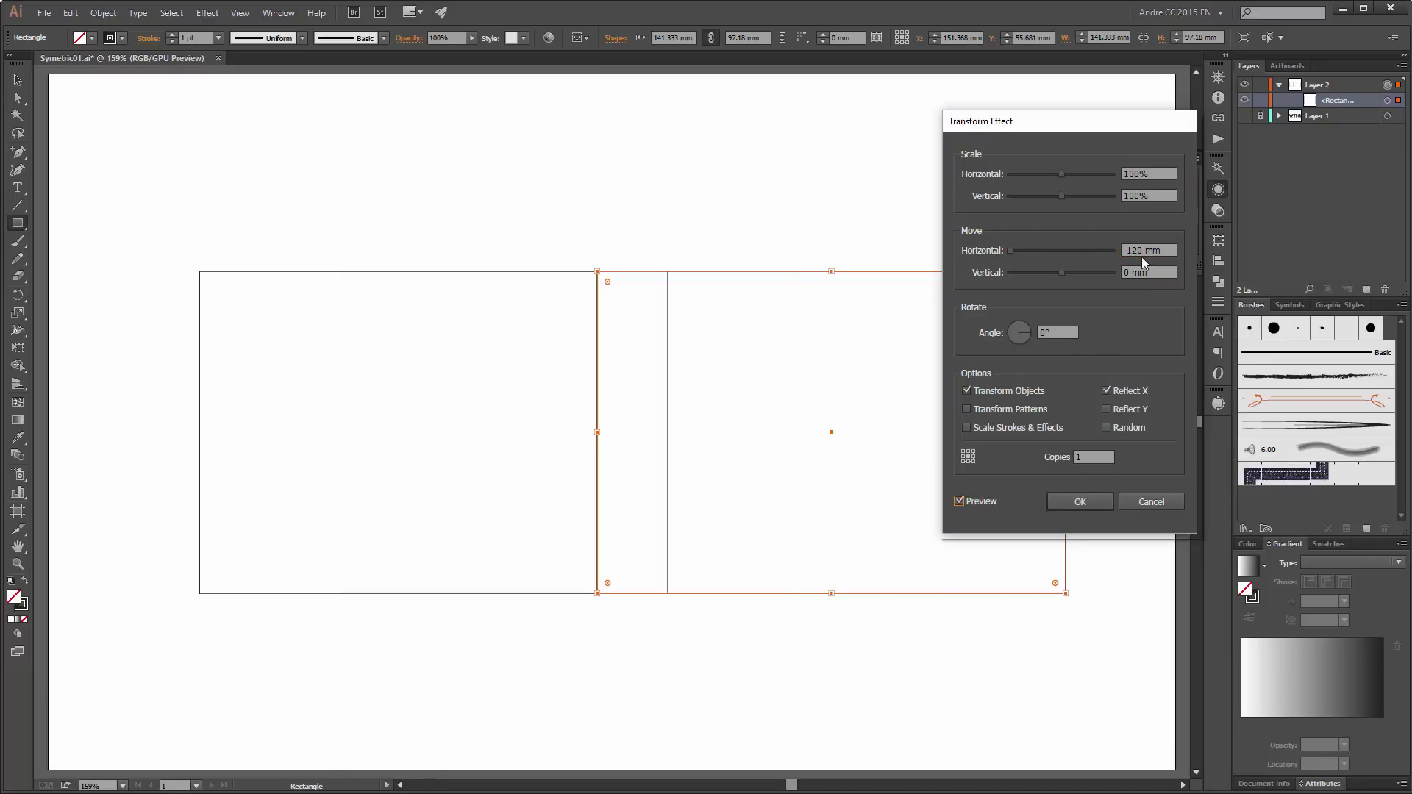
pyautogui.click(1135, 251)
pyautogui.write('3')
pyautogui.click(1165, 272)
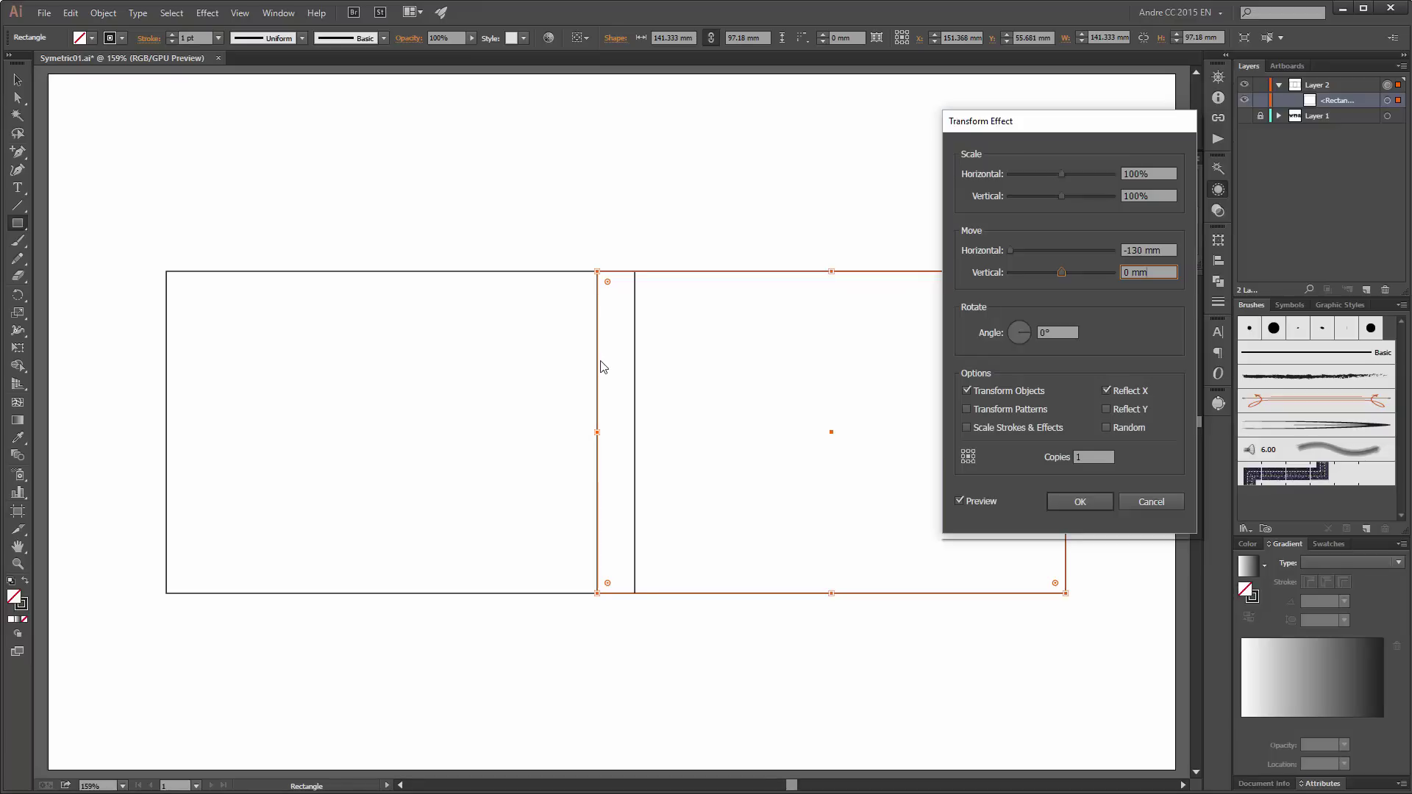
pyautogui.click(1084, 501)
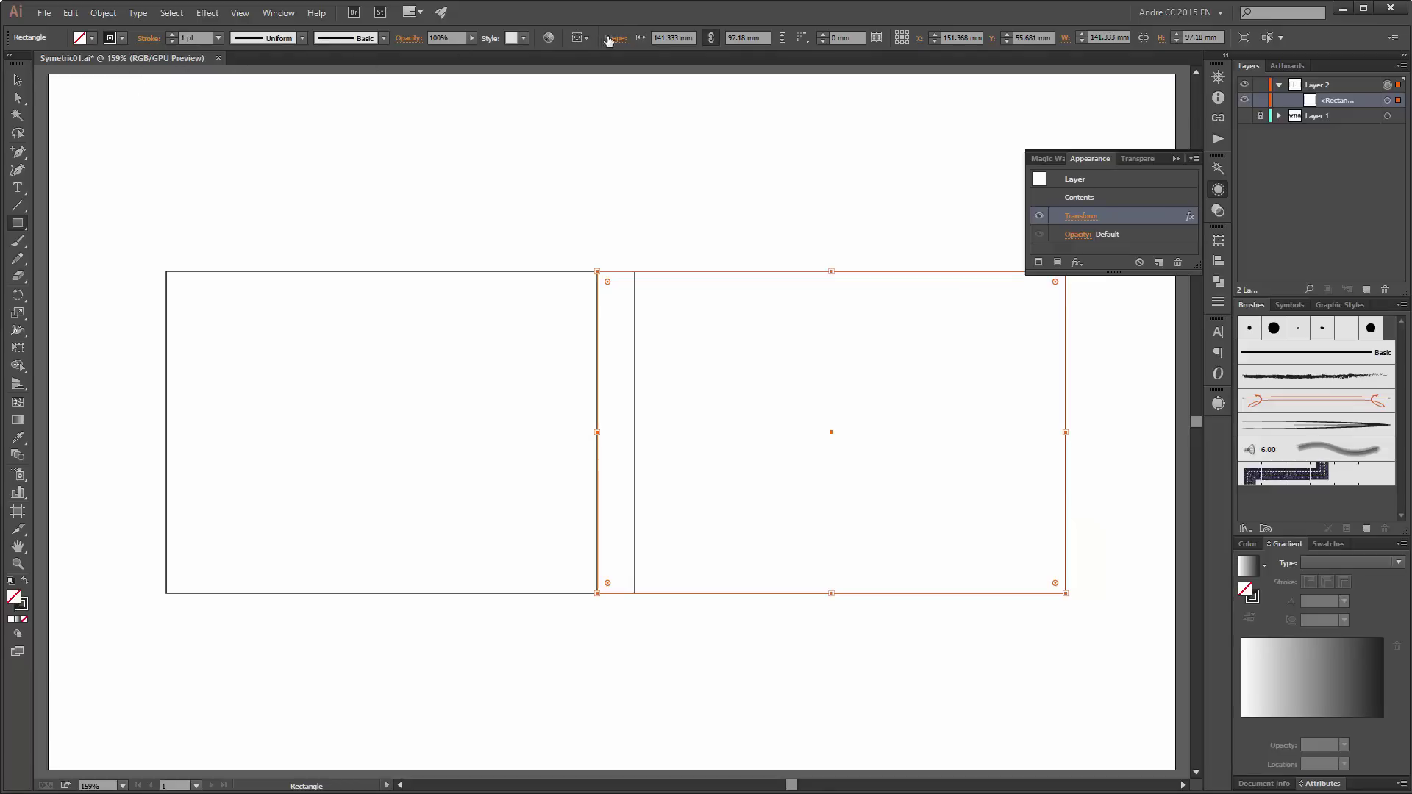
# Step: Fade the rectangle and its mirrored copy to 7% opacity, then deselect
pyautogui.click(1222, 210)
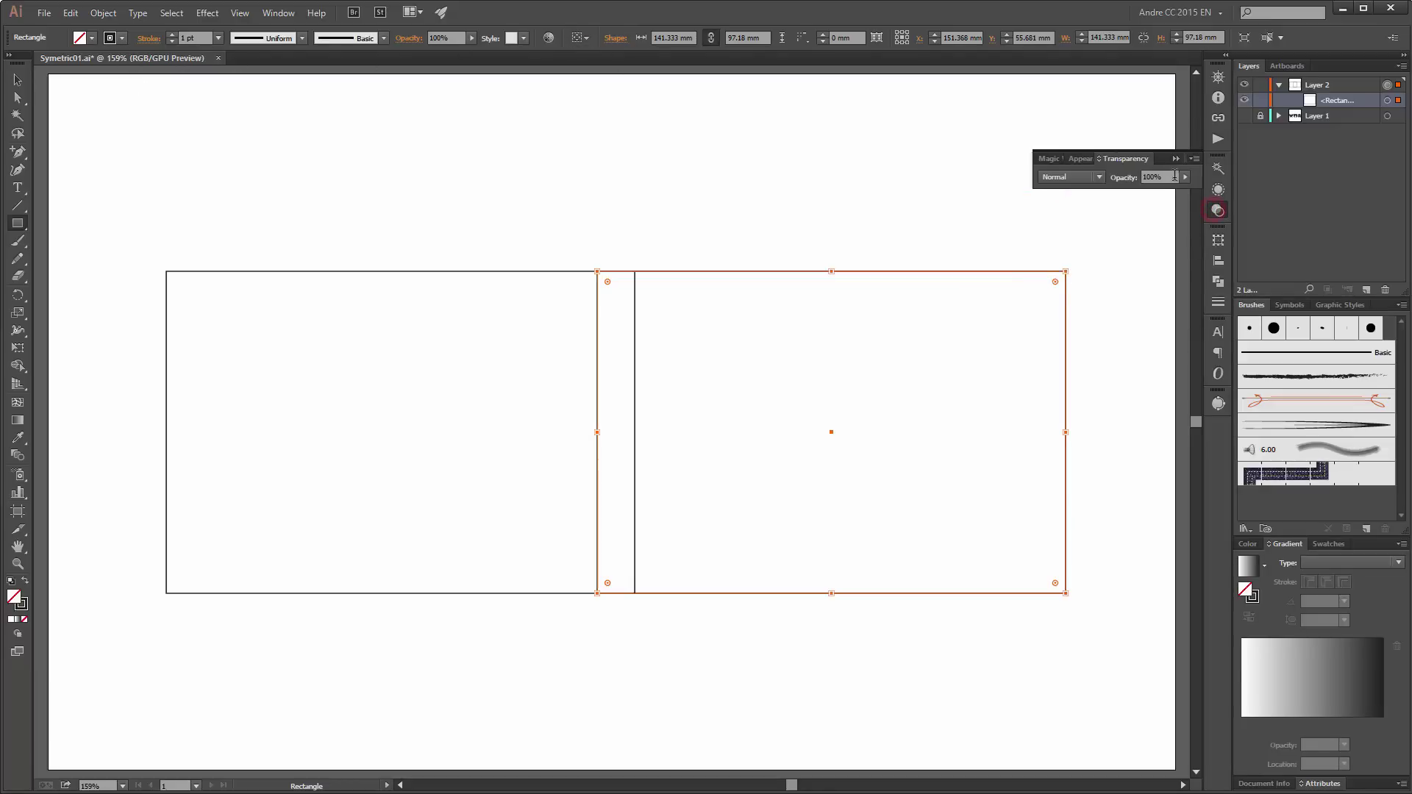
pyautogui.click(1185, 178)
pyautogui.moveTo(1164, 195); pyautogui.dragTo(1125, 191)
pyautogui.click(1176, 158)
pyautogui.keyDown('ctrl'); pyautogui.click(1026, 195); pyautogui.keyUp('ctrl')
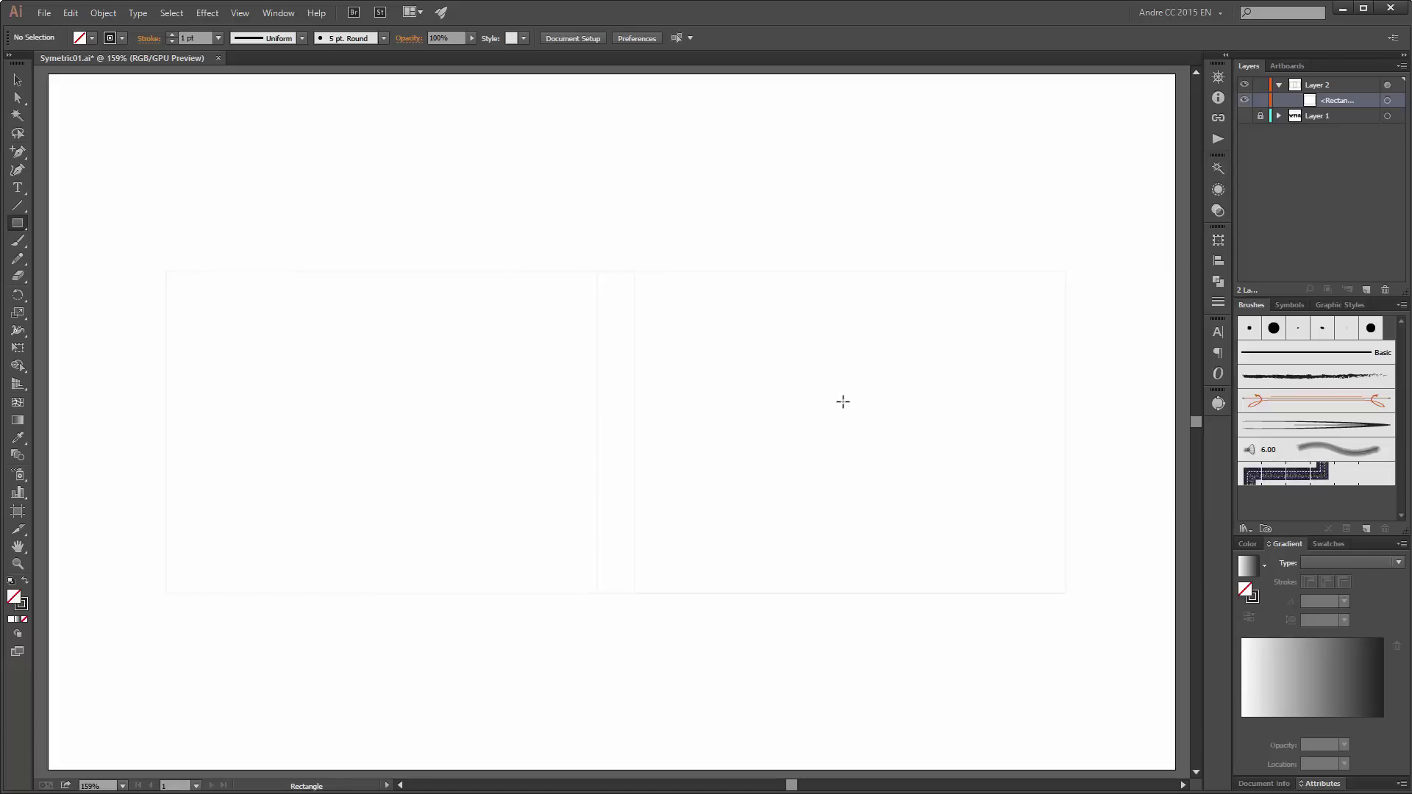
# Step: Lock the faded rectangle and Layer 1, and confirm the Paintbrush tool options
pyautogui.press('b')
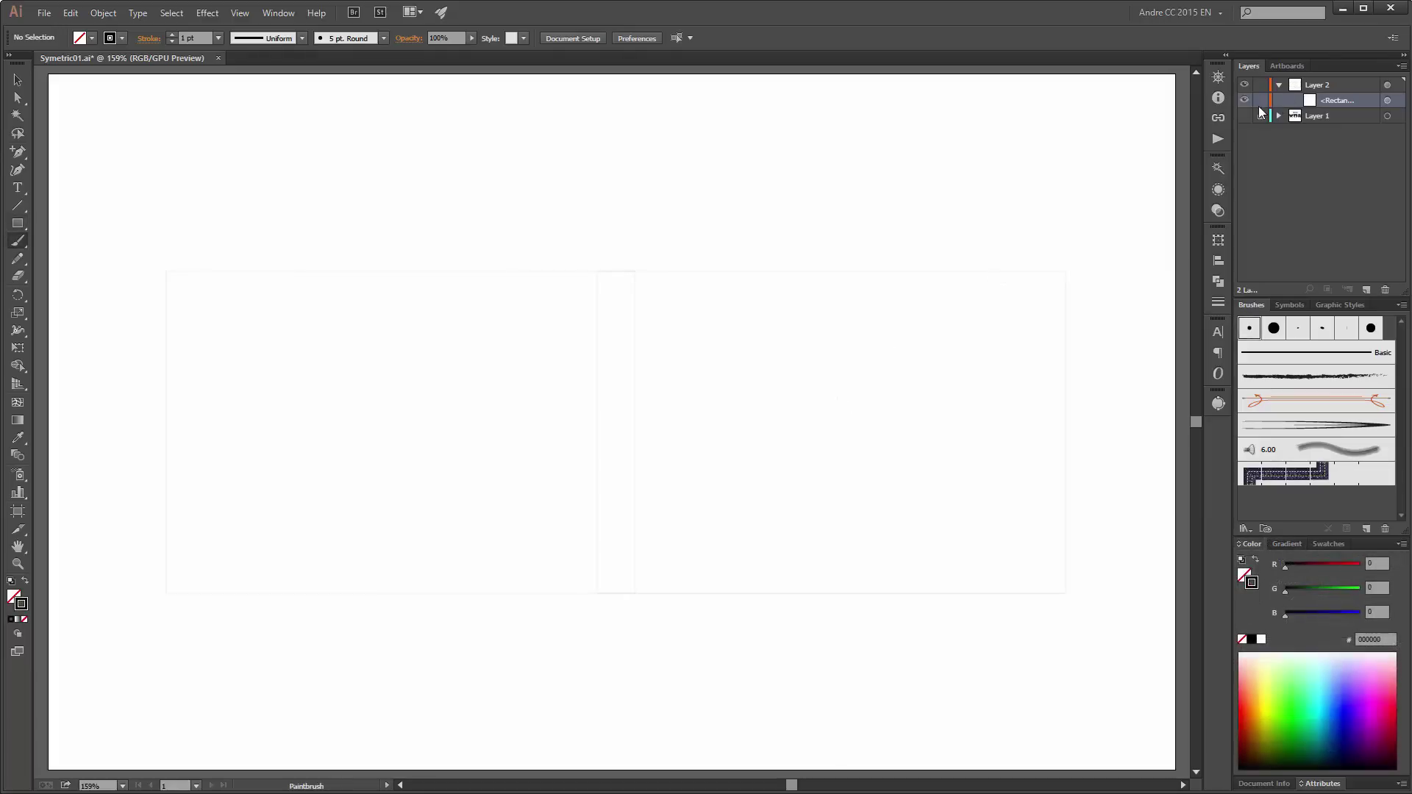
pyautogui.click(1262, 102)
pyautogui.click(1263, 116)
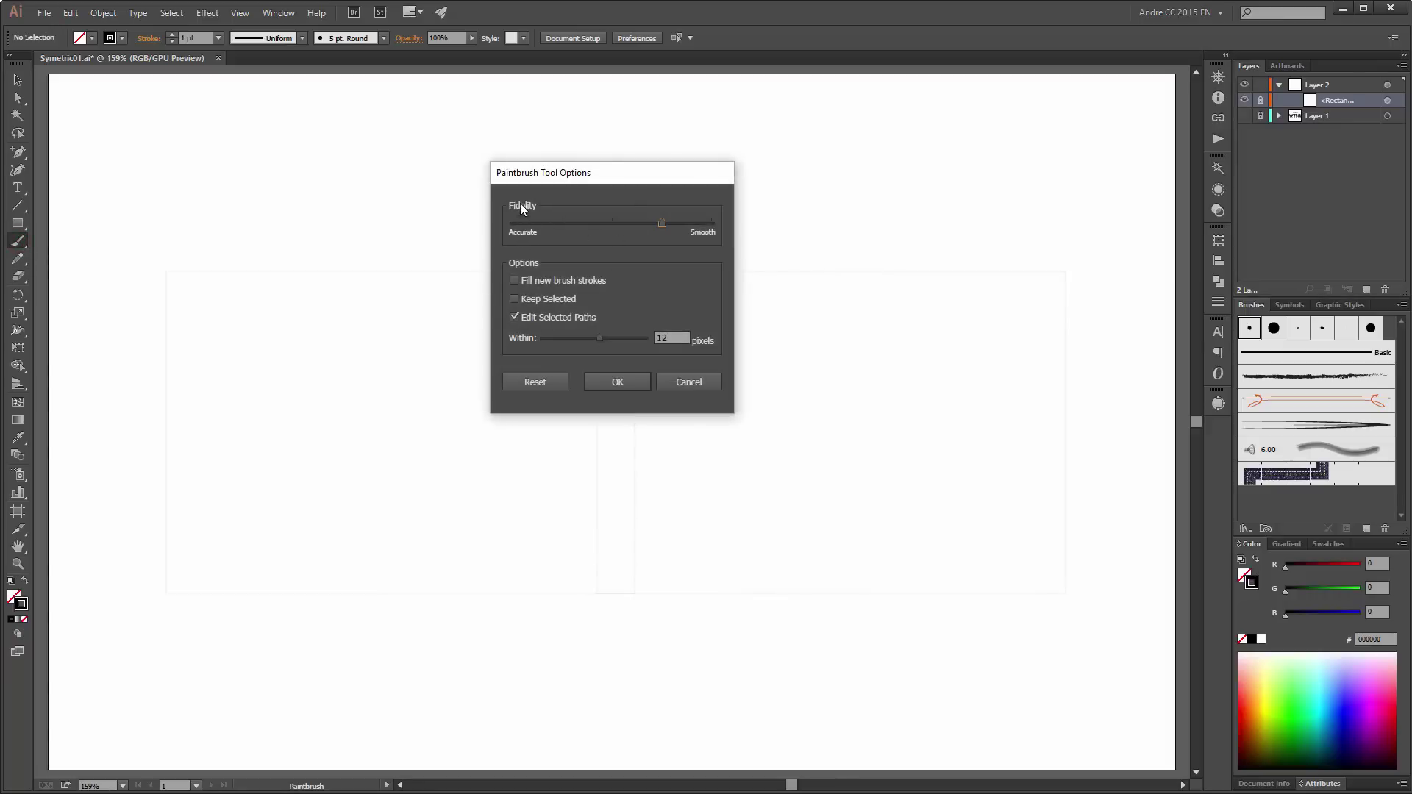
pyautogui.click(609, 382)
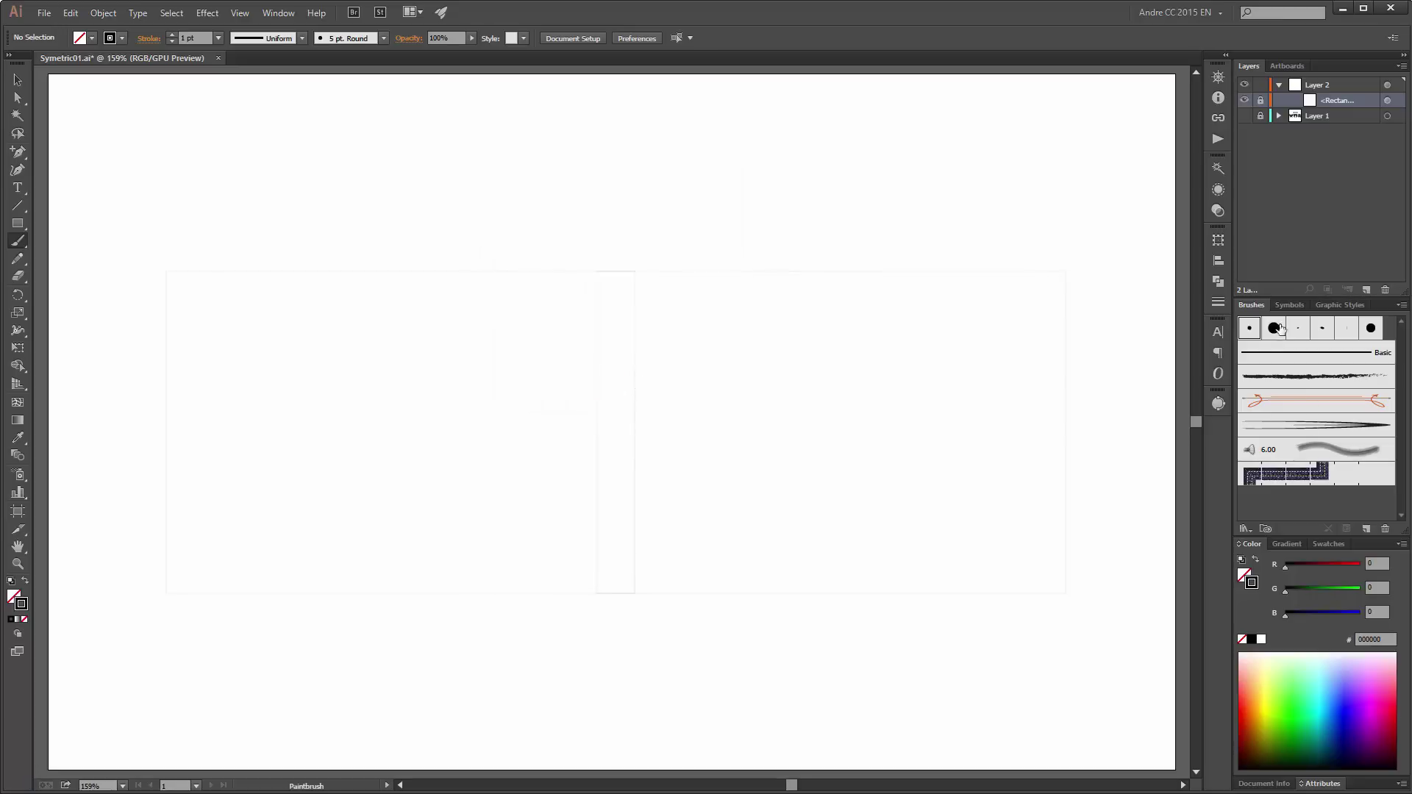
pyautogui.doubleClick(1250, 331)
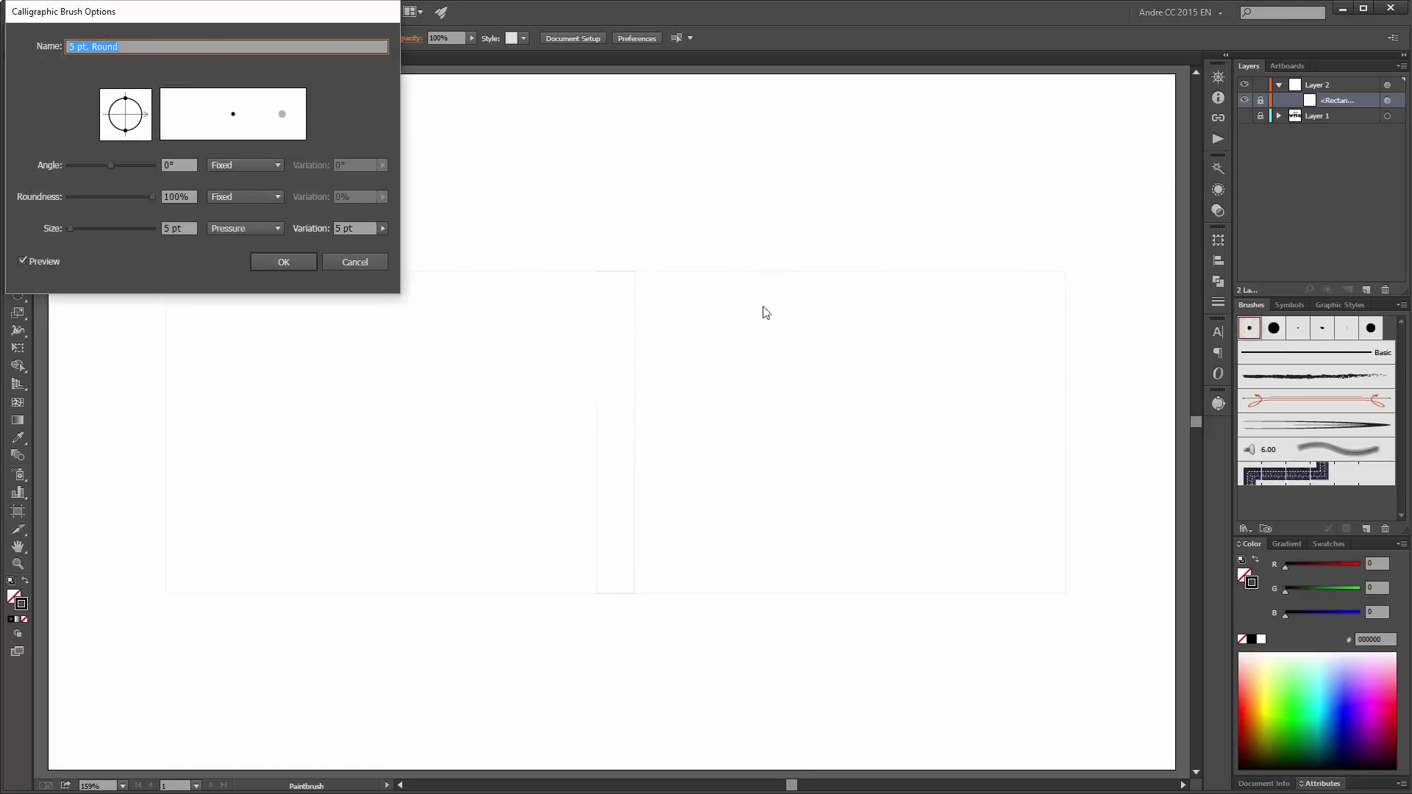
# Step: Keep the 5 pt. Round brush at 5 pt size, Pressure-driven with 5 pt Variation
pyautogui.moveTo(282, 15); pyautogui.dragTo(577, 214)
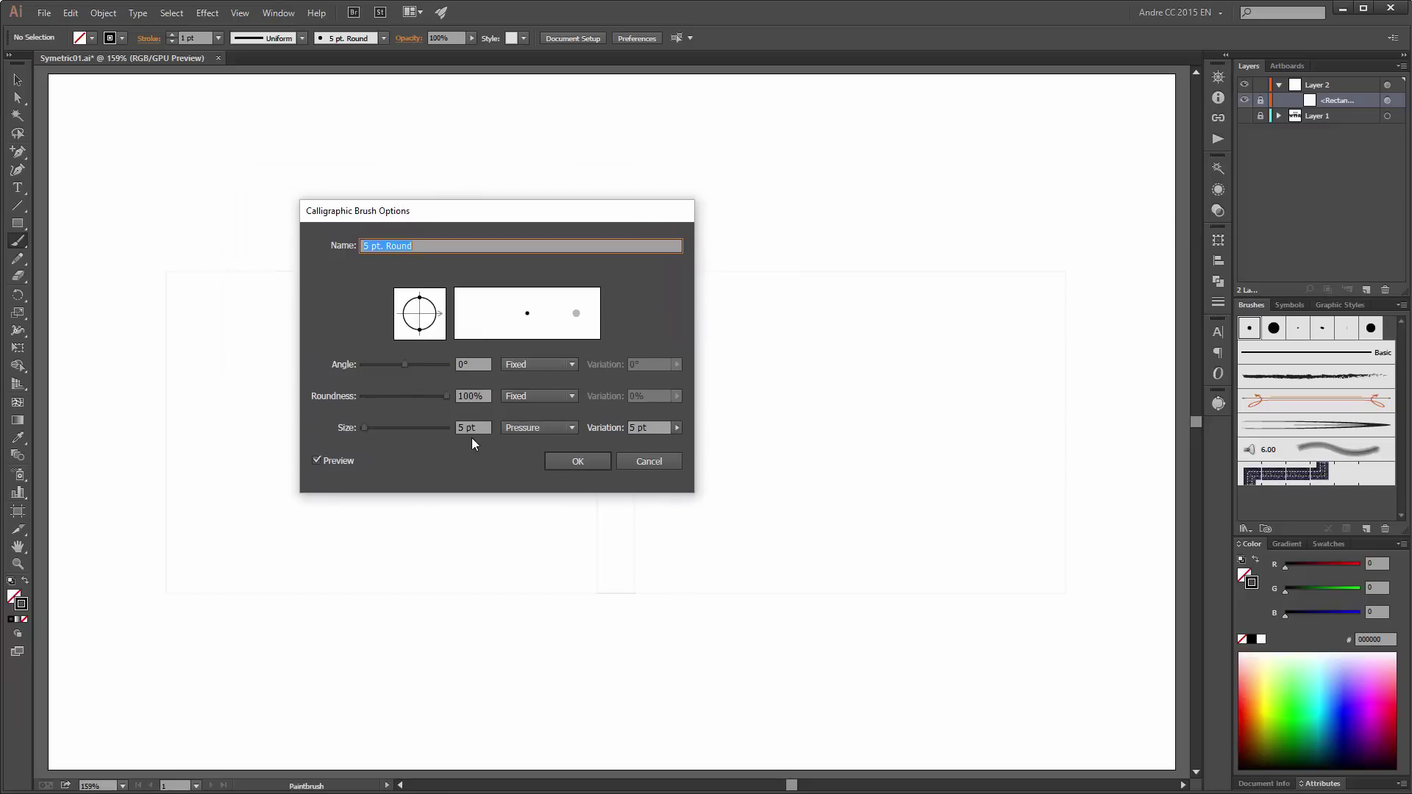
pyautogui.click(570, 429)
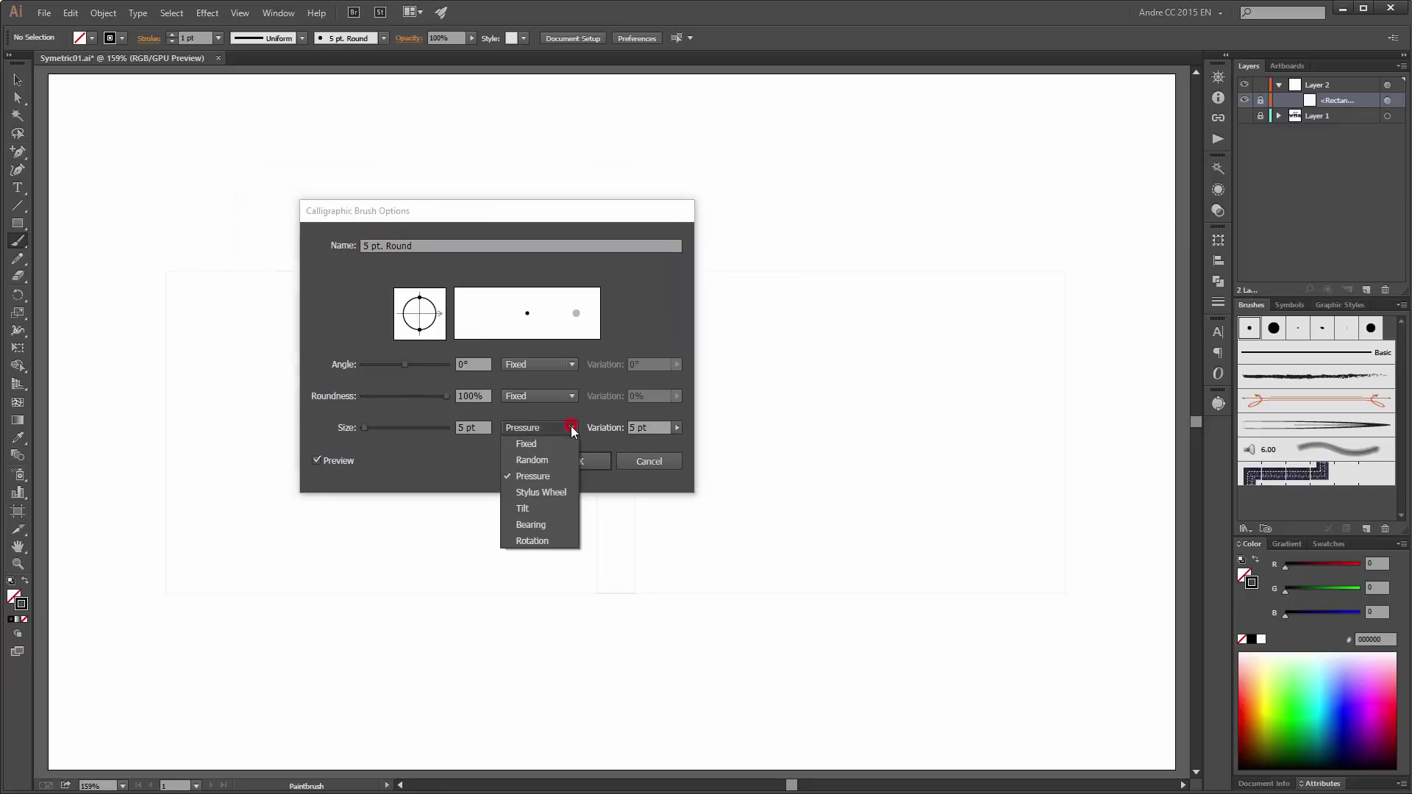
pyautogui.click(530, 476)
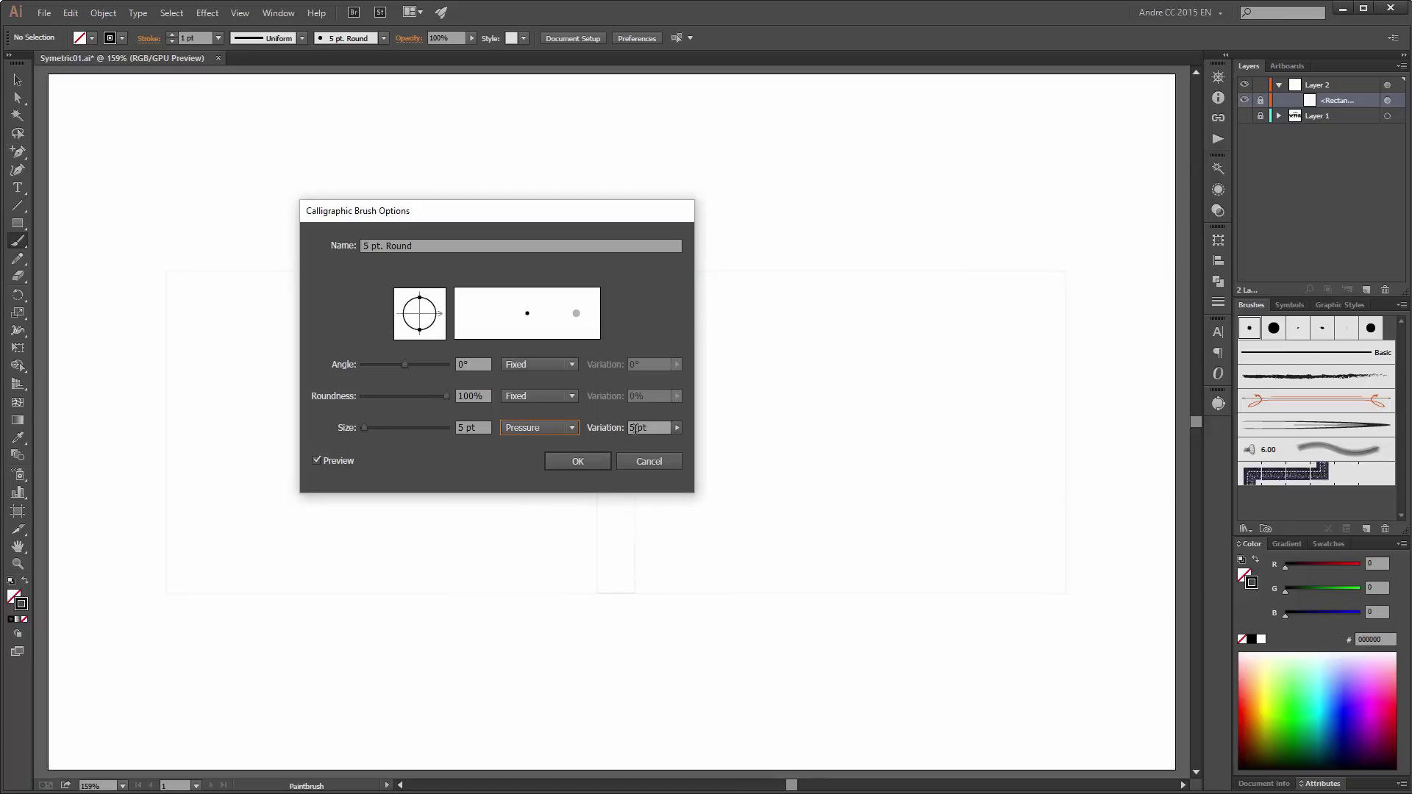
pyautogui.click(579, 462)
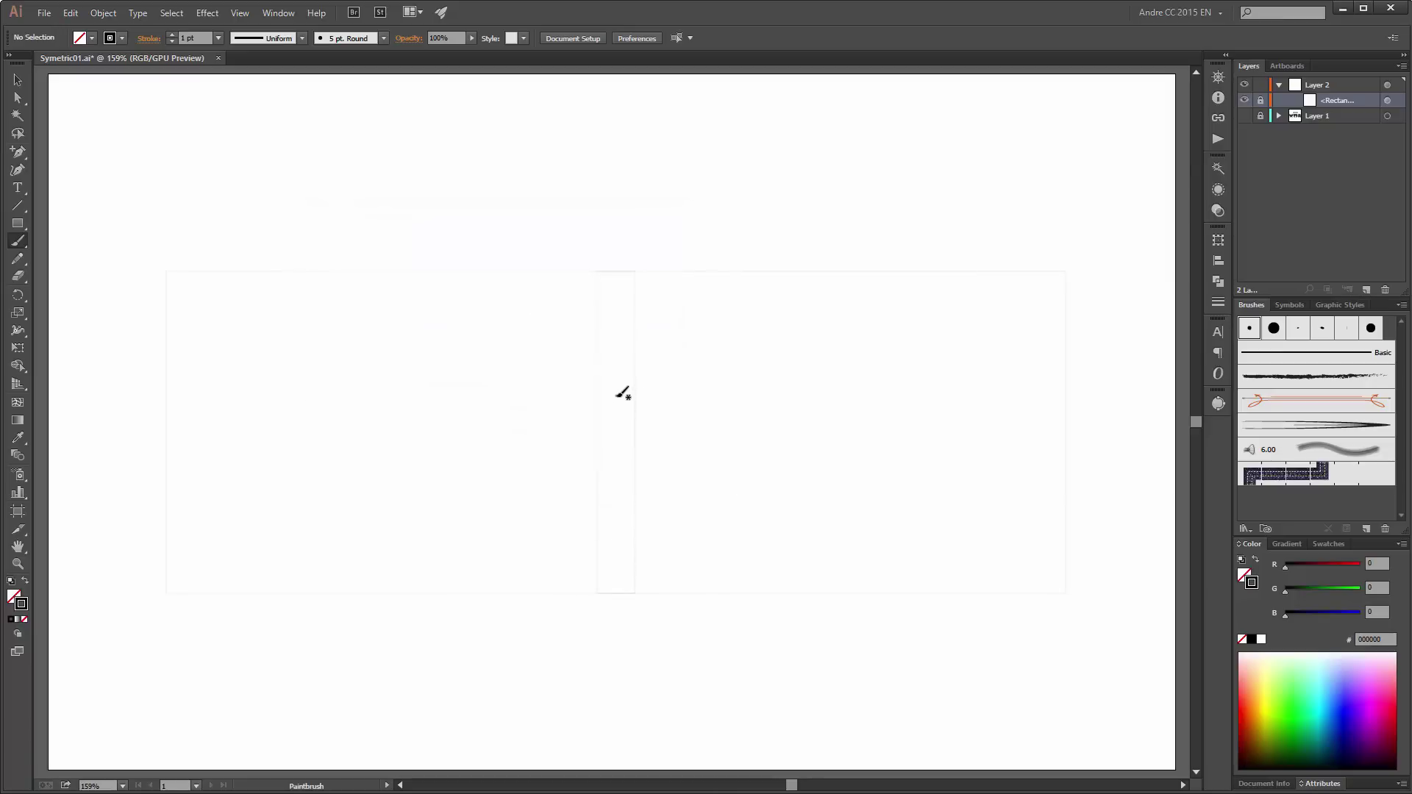
# Step: Paint a large spiral, a thin centre curl and a downward S-hook, then hide Layer 2 and show Layer 1
pyautogui.moveTo(615, 397); pyautogui.dragTo(797, 379)
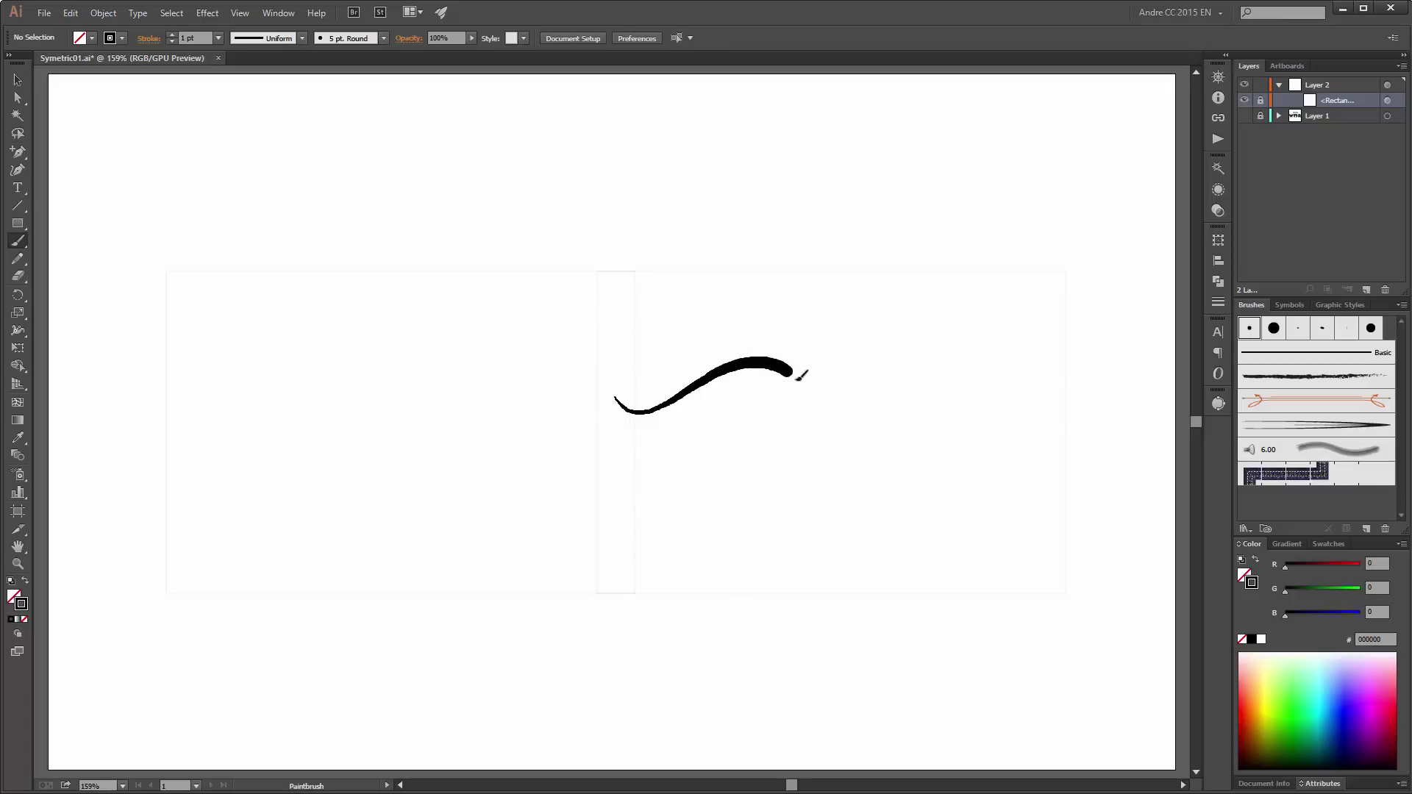
pyautogui.moveTo(800, 376); pyautogui.dragTo(773, 401)
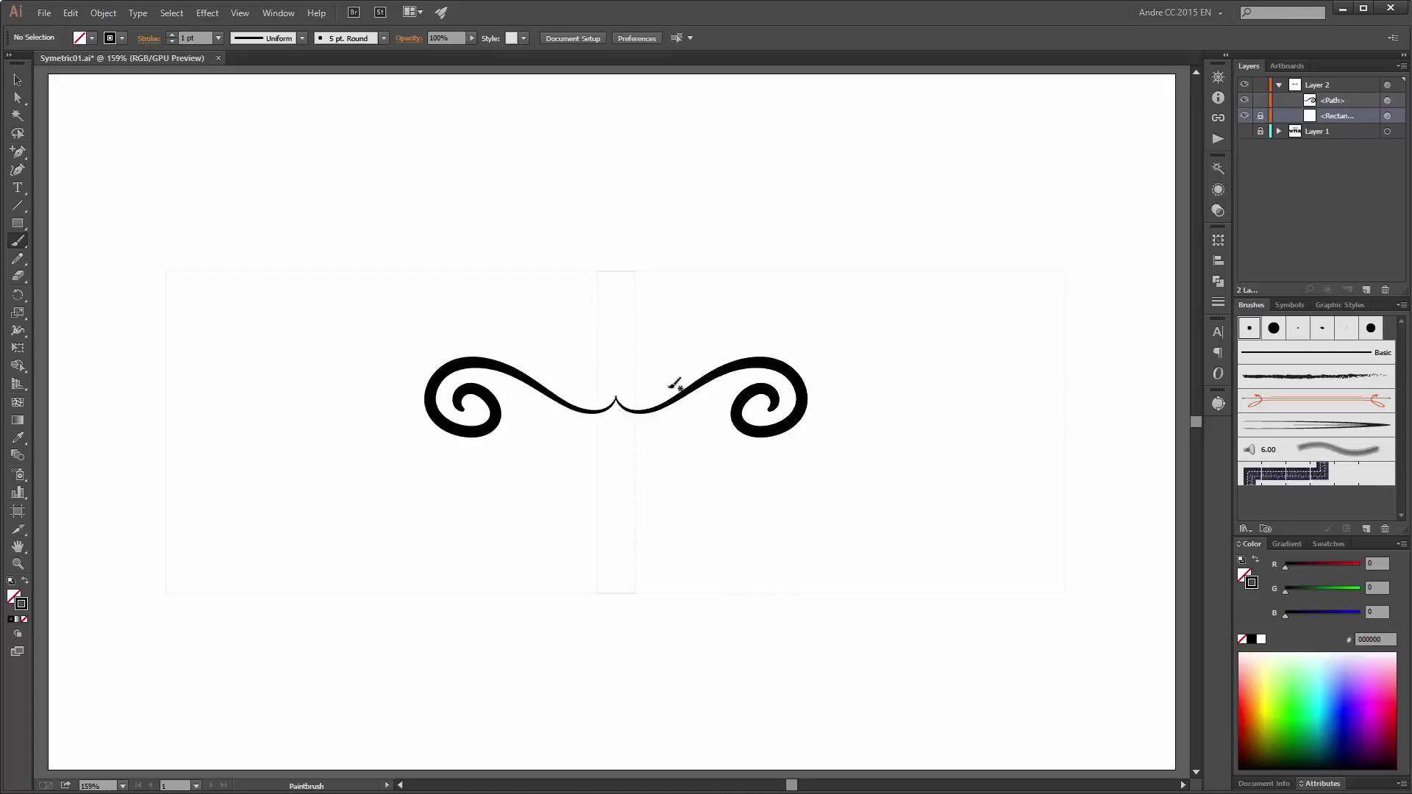
pyautogui.moveTo(633, 398)
pyautogui.mouseDown()
pyautogui.moveTo(696, 340)
pyautogui.moveTo(705, 354)
pyautogui.mouseUp()
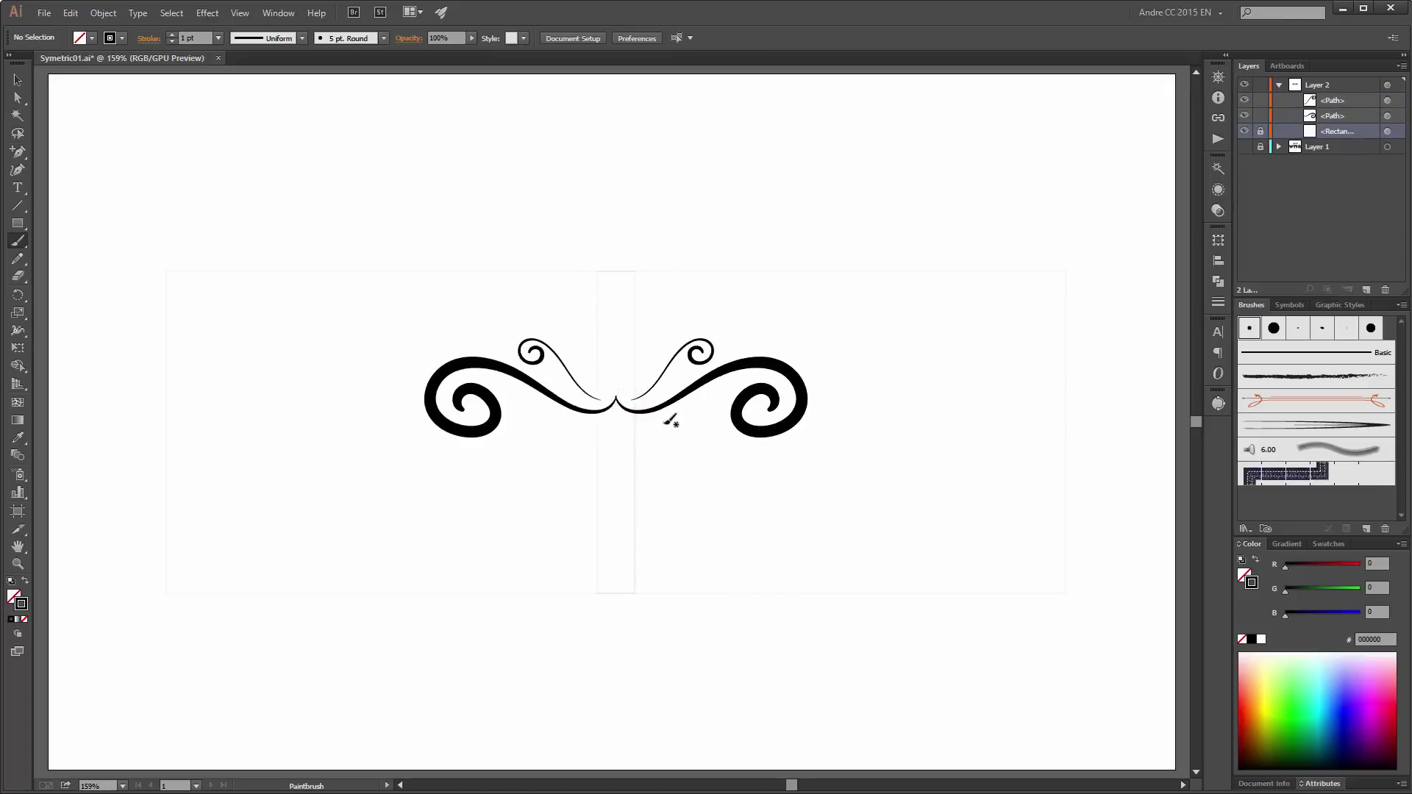
pyautogui.moveTo(667, 420); pyautogui.dragTo(760, 478)
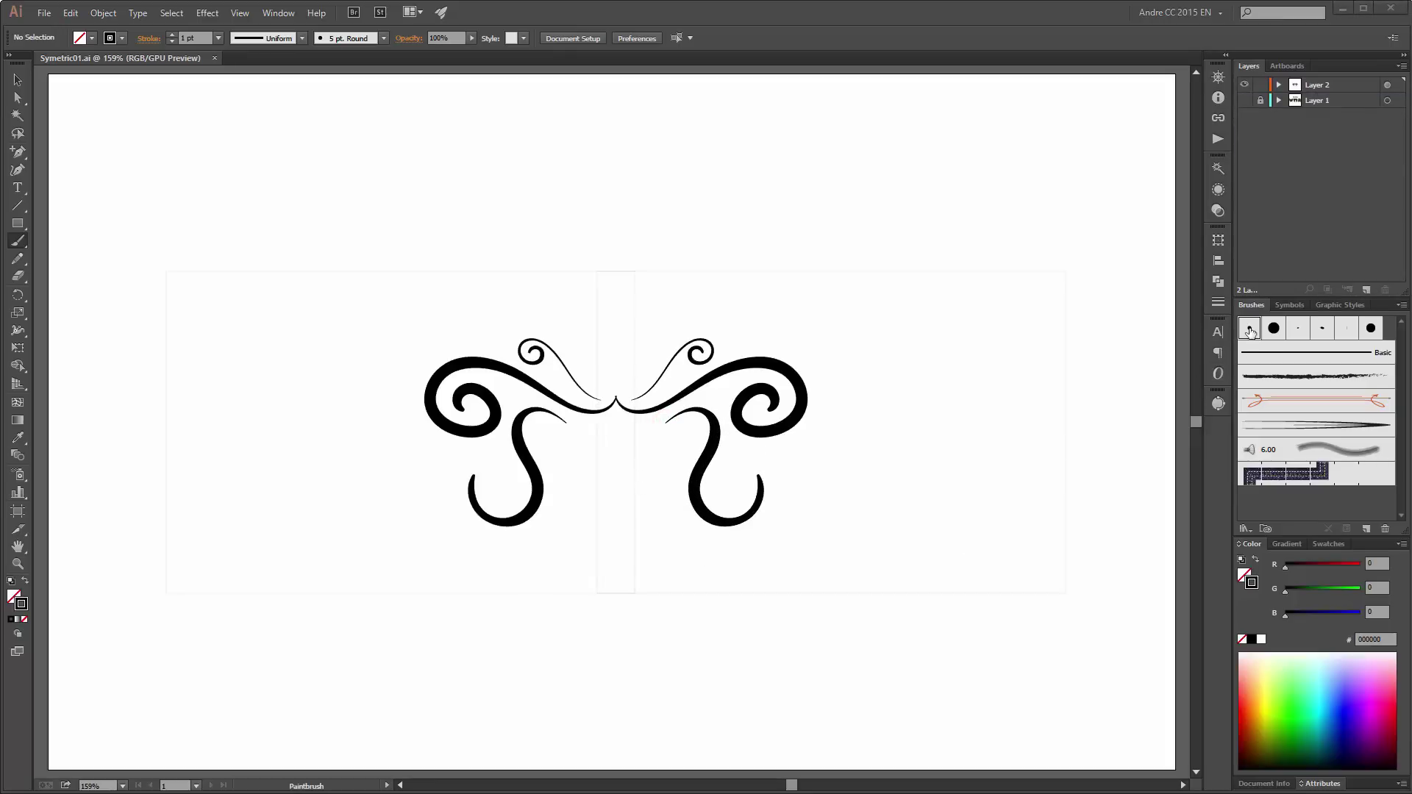
pyautogui.click(1245, 86)
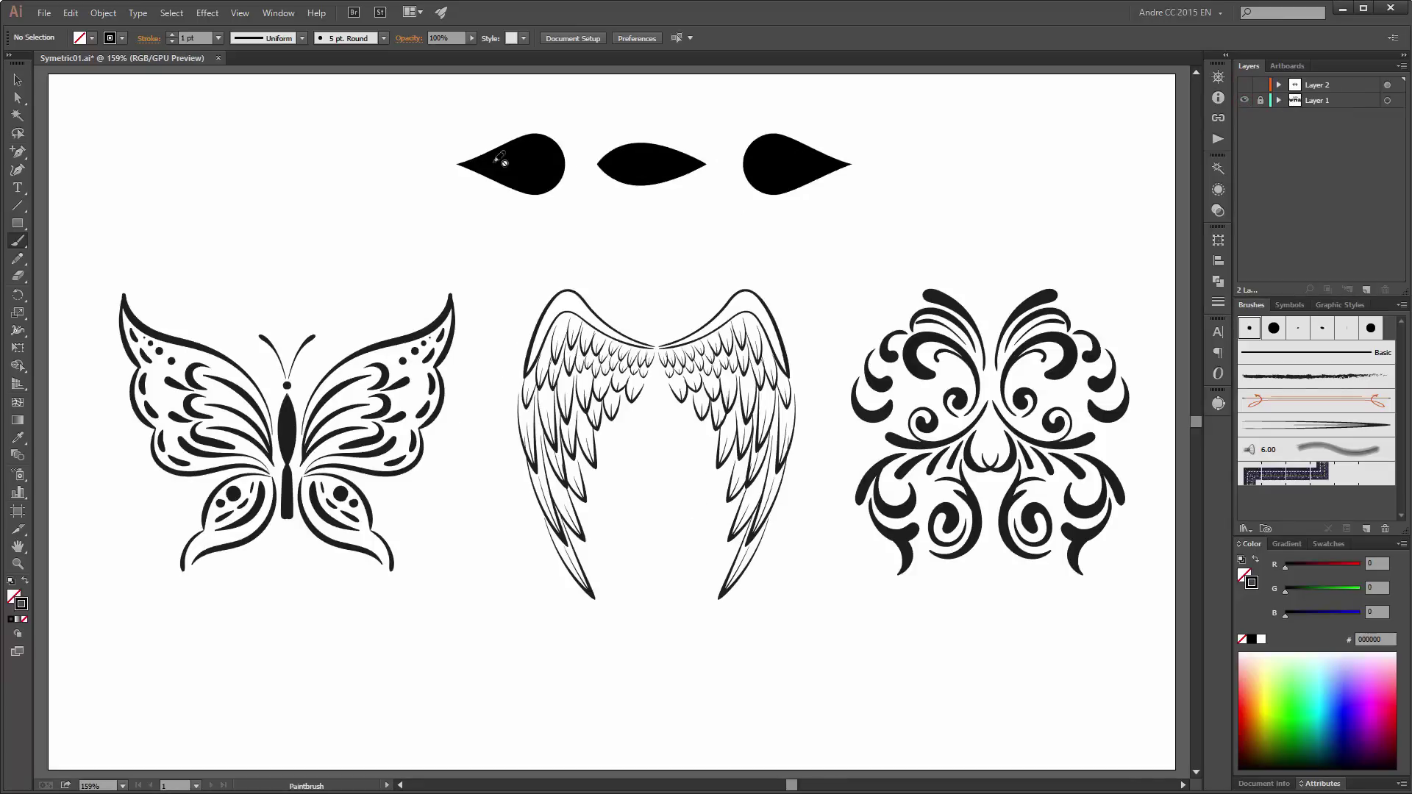
# Step: Open the Dagubi_Various_Brushes_for_Illustrator brush library, move it aside and enlarge its panel
pyautogui.click(1243, 530)
pyautogui.moveTo(1293, 649)
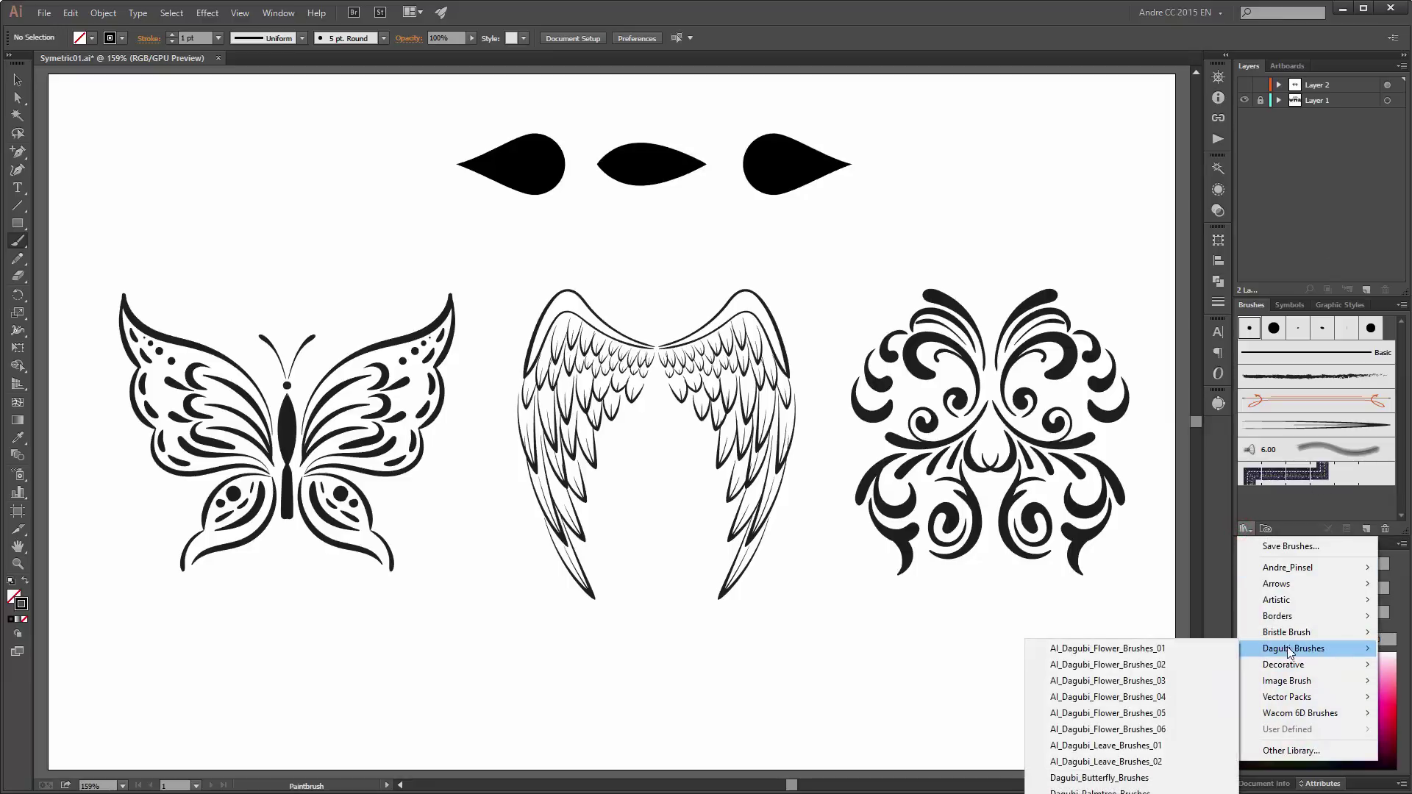
pyautogui.click(1103, 788)
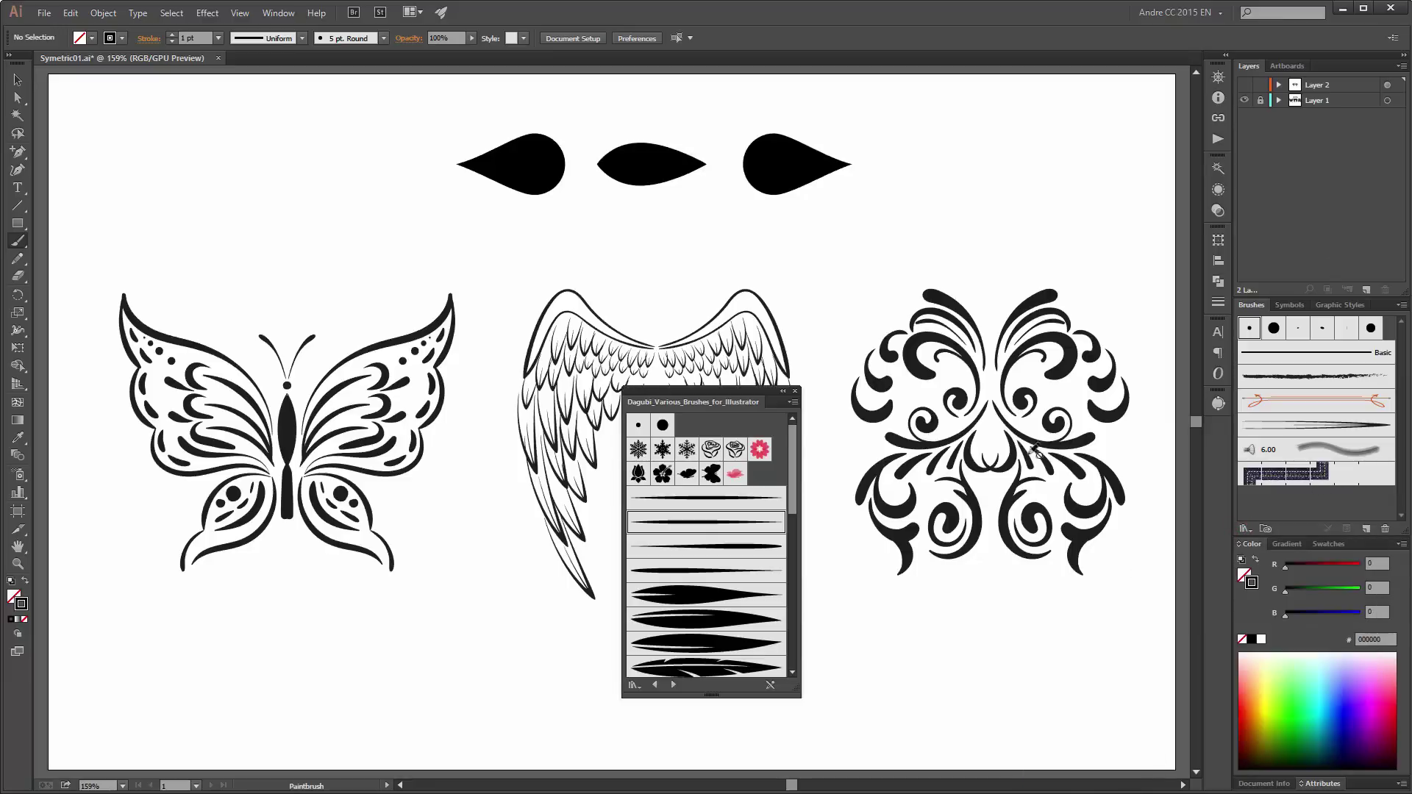
pyautogui.moveTo(733, 401); pyautogui.dragTo(1074, 111)
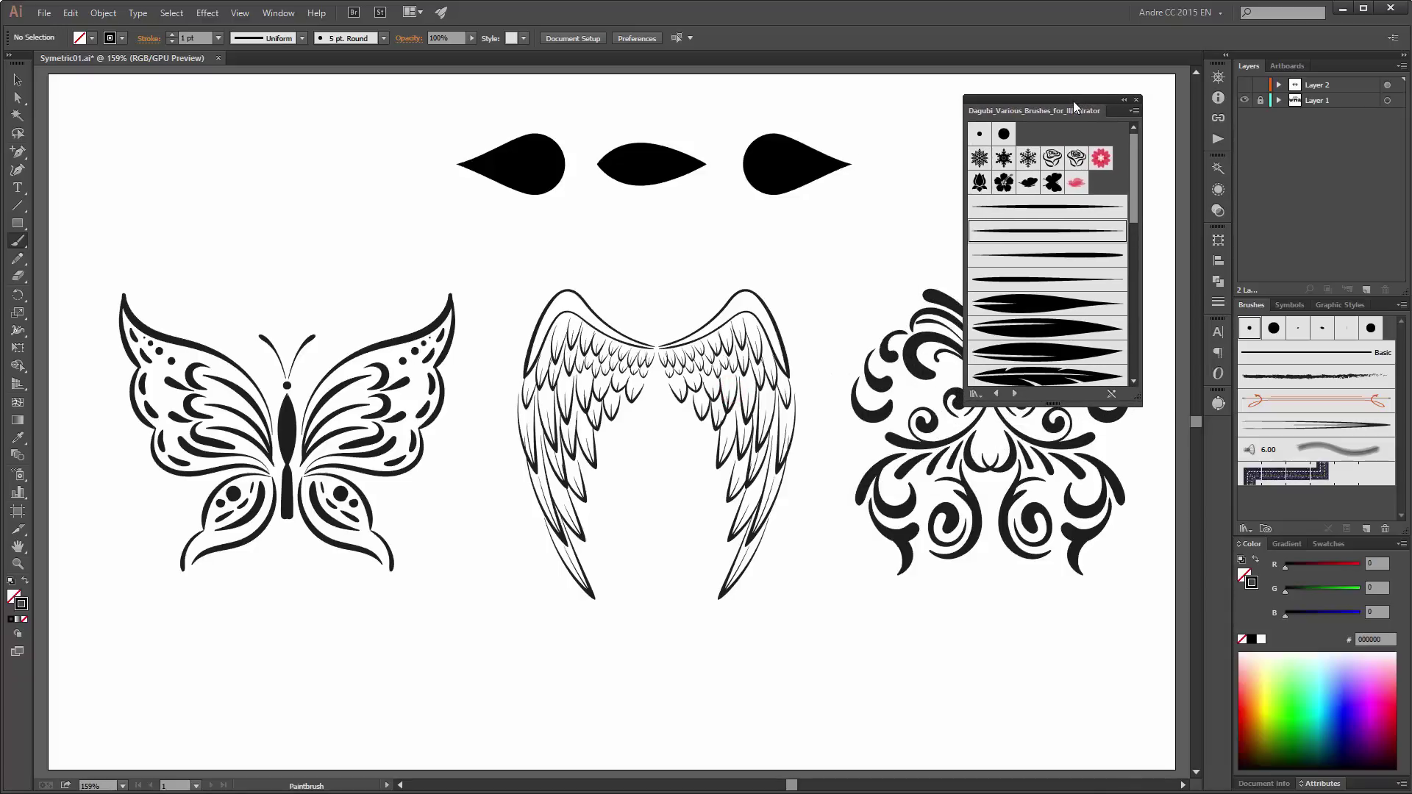
pyautogui.moveTo(1139, 403); pyautogui.dragTo(1139, 692)
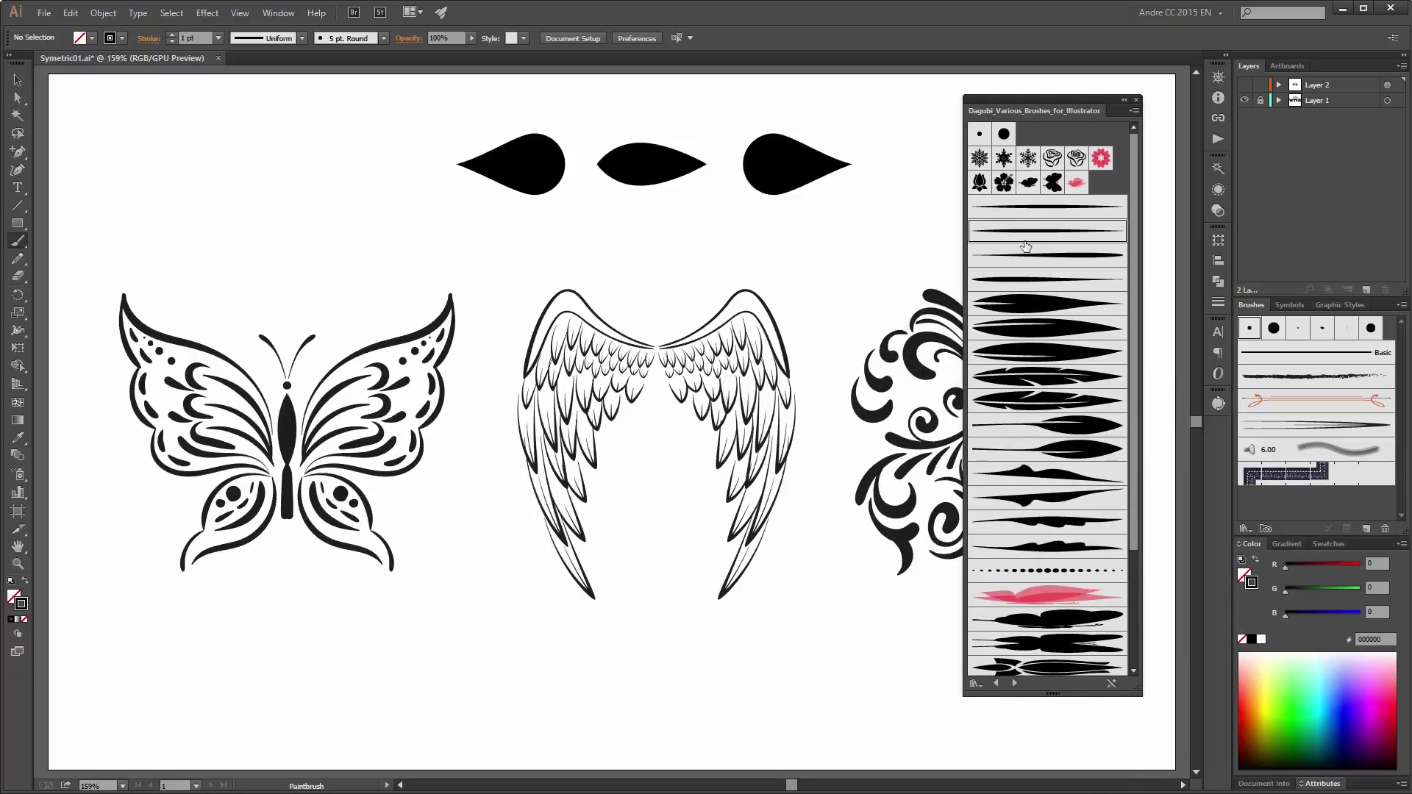
# Step: Add three tapered brushes to the document, close the library and hide the reference layer
pyautogui.click(1045, 231)
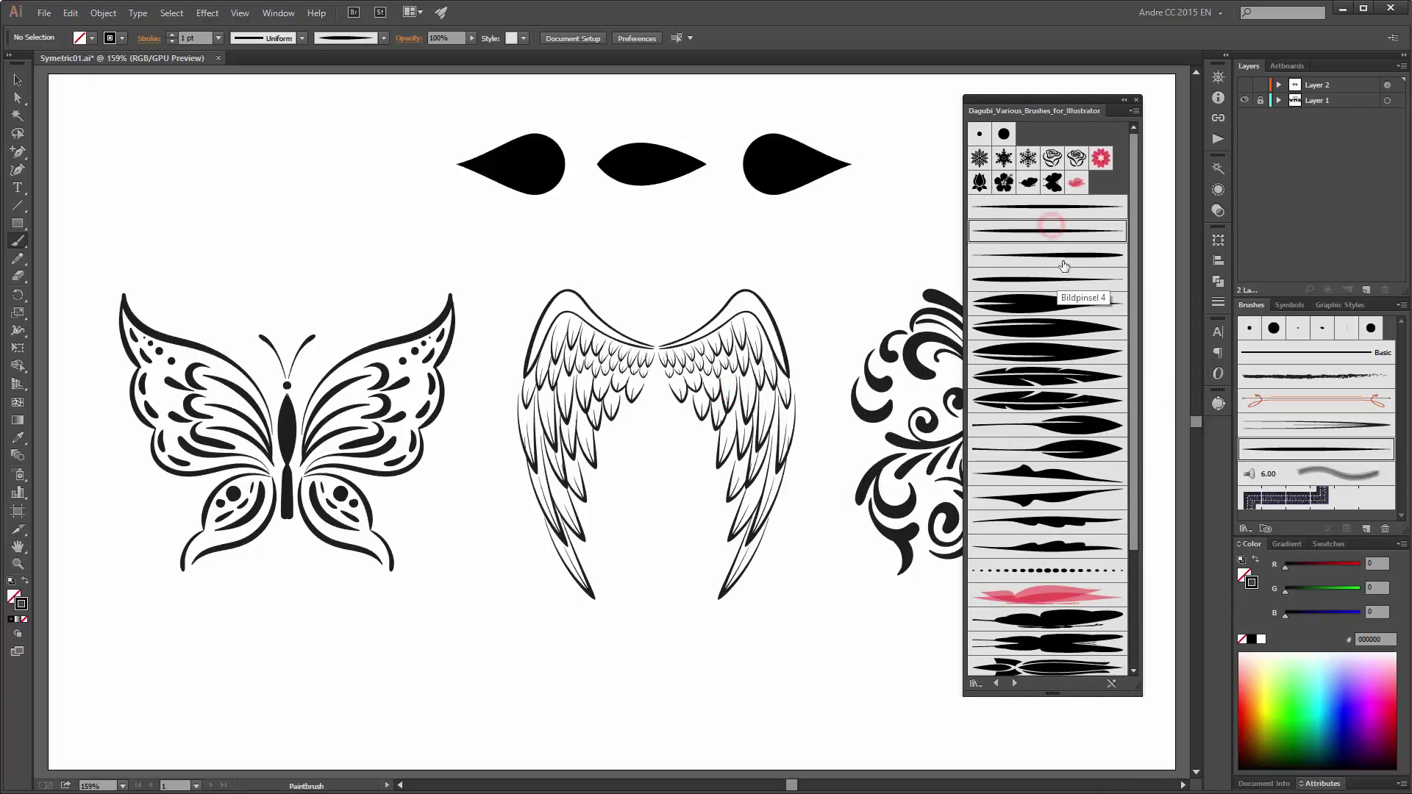
pyautogui.click(1063, 254)
pyautogui.click(1057, 278)
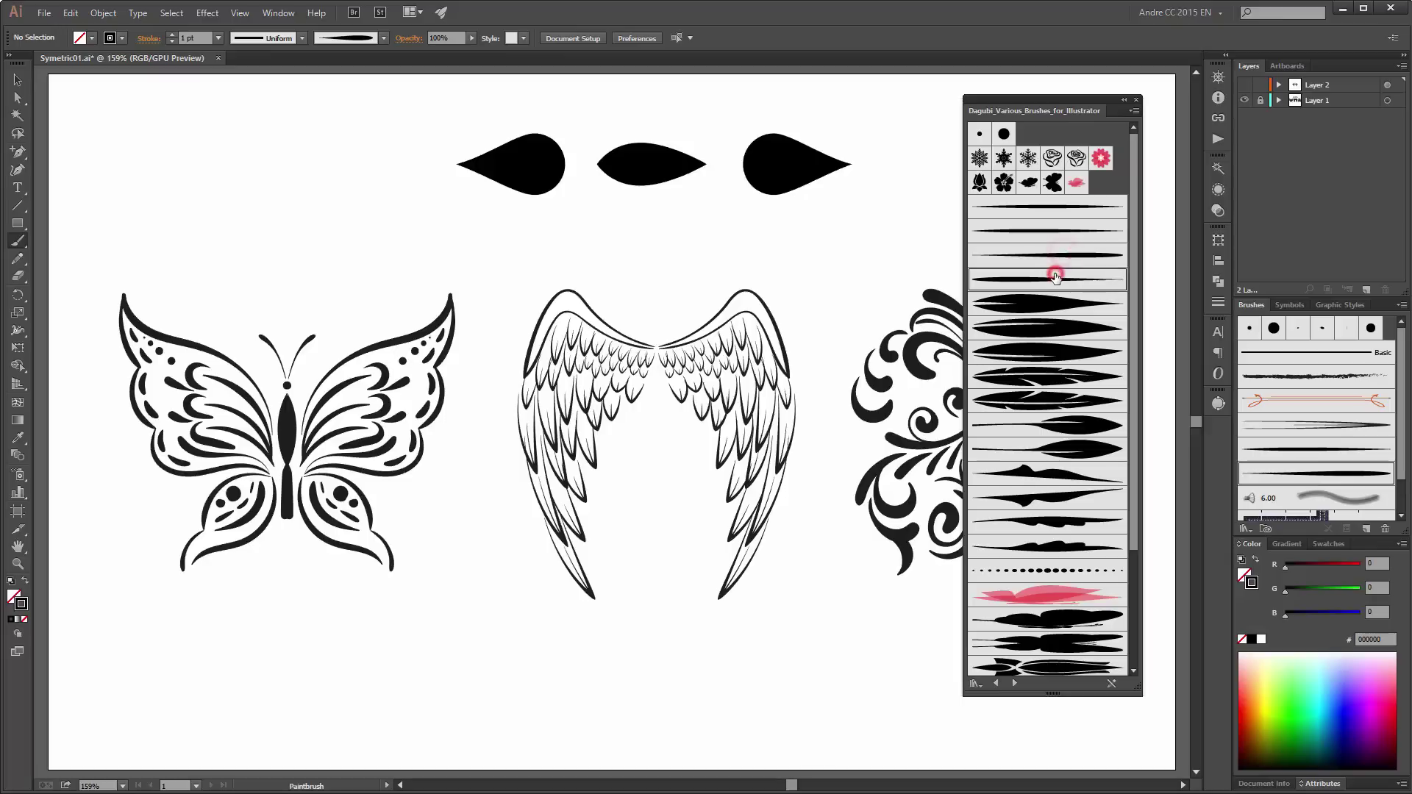
pyautogui.click(1137, 101)
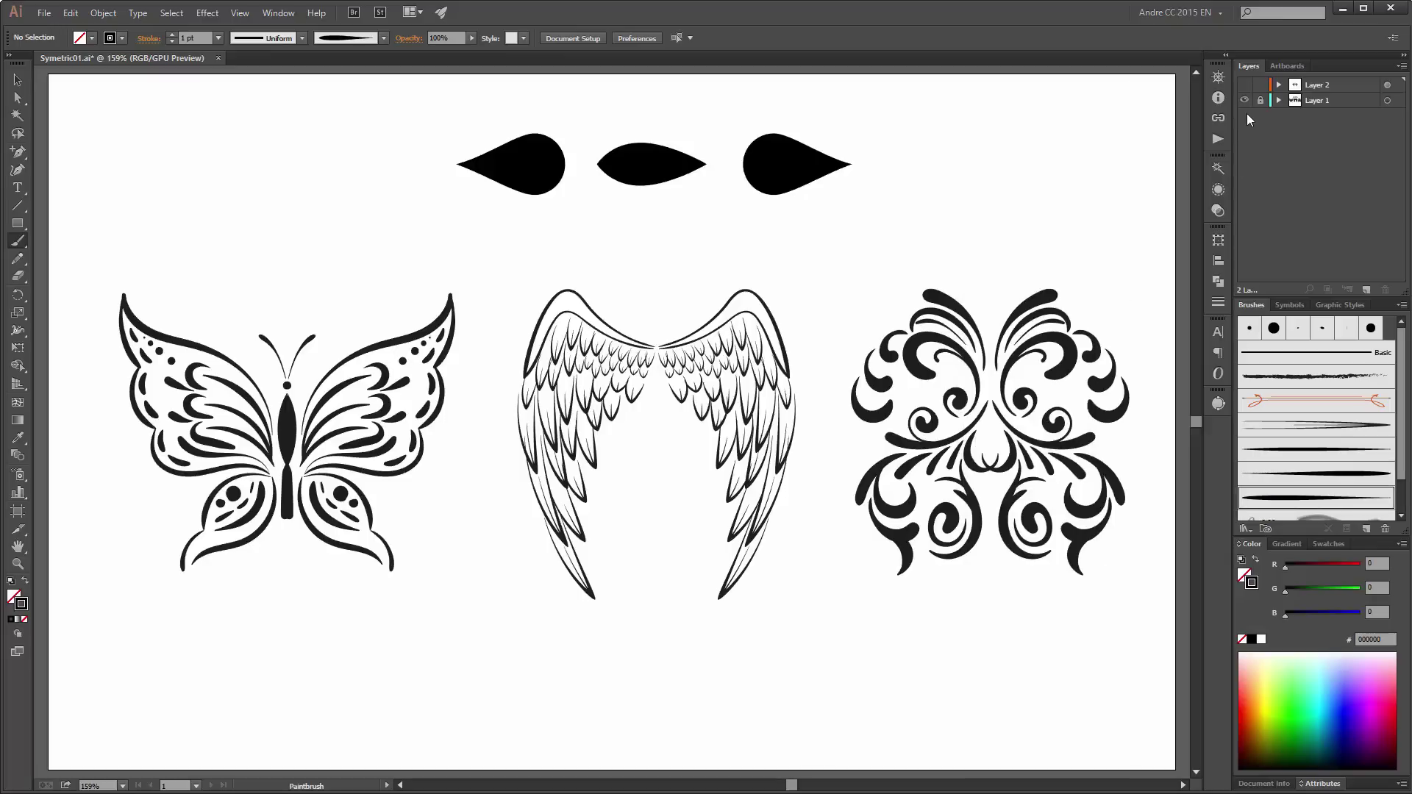
pyautogui.click(1244, 100)
# Step: Show the ornament layer and paint an arching stroke and a curl with tapered brushes
pyautogui.click(1343, 86)
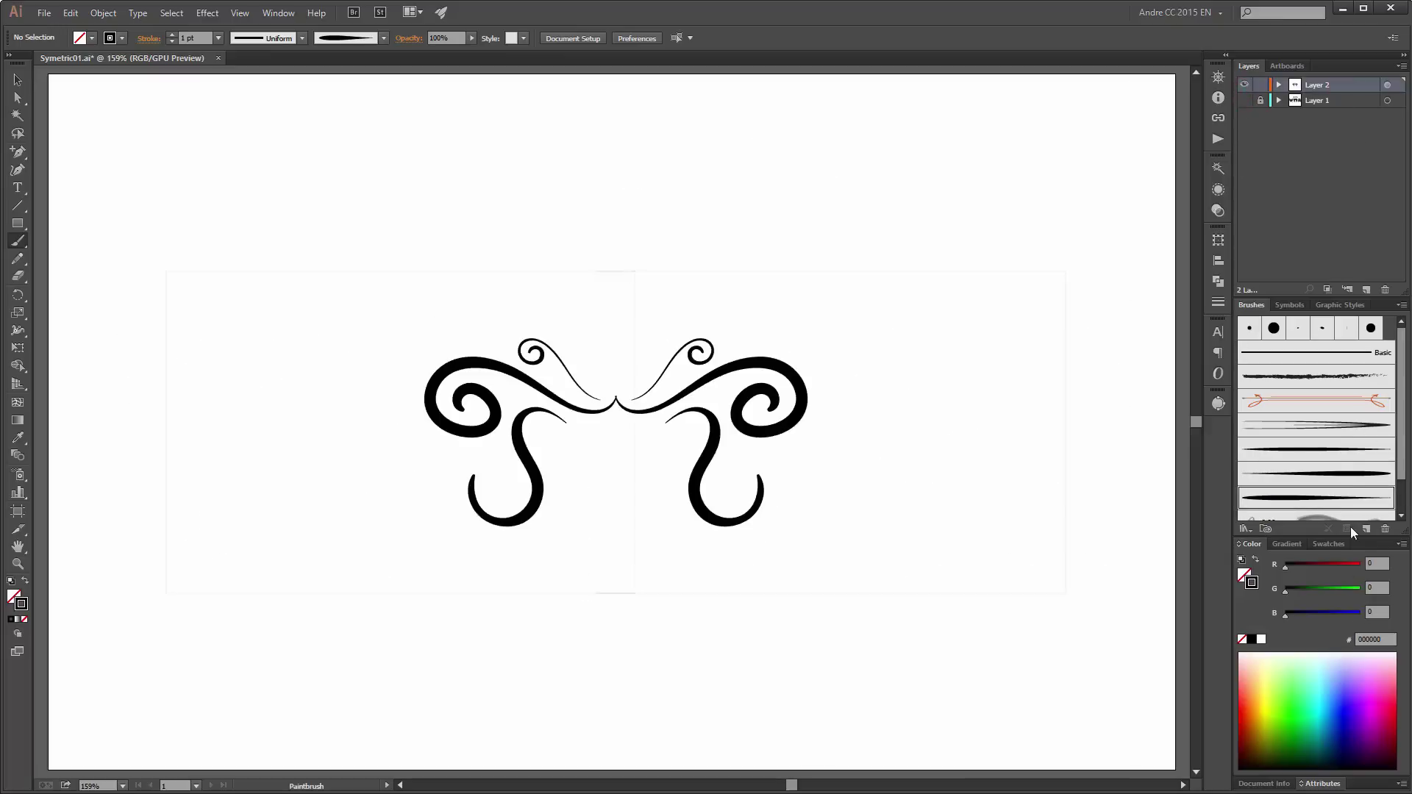
pyautogui.click(1333, 448)
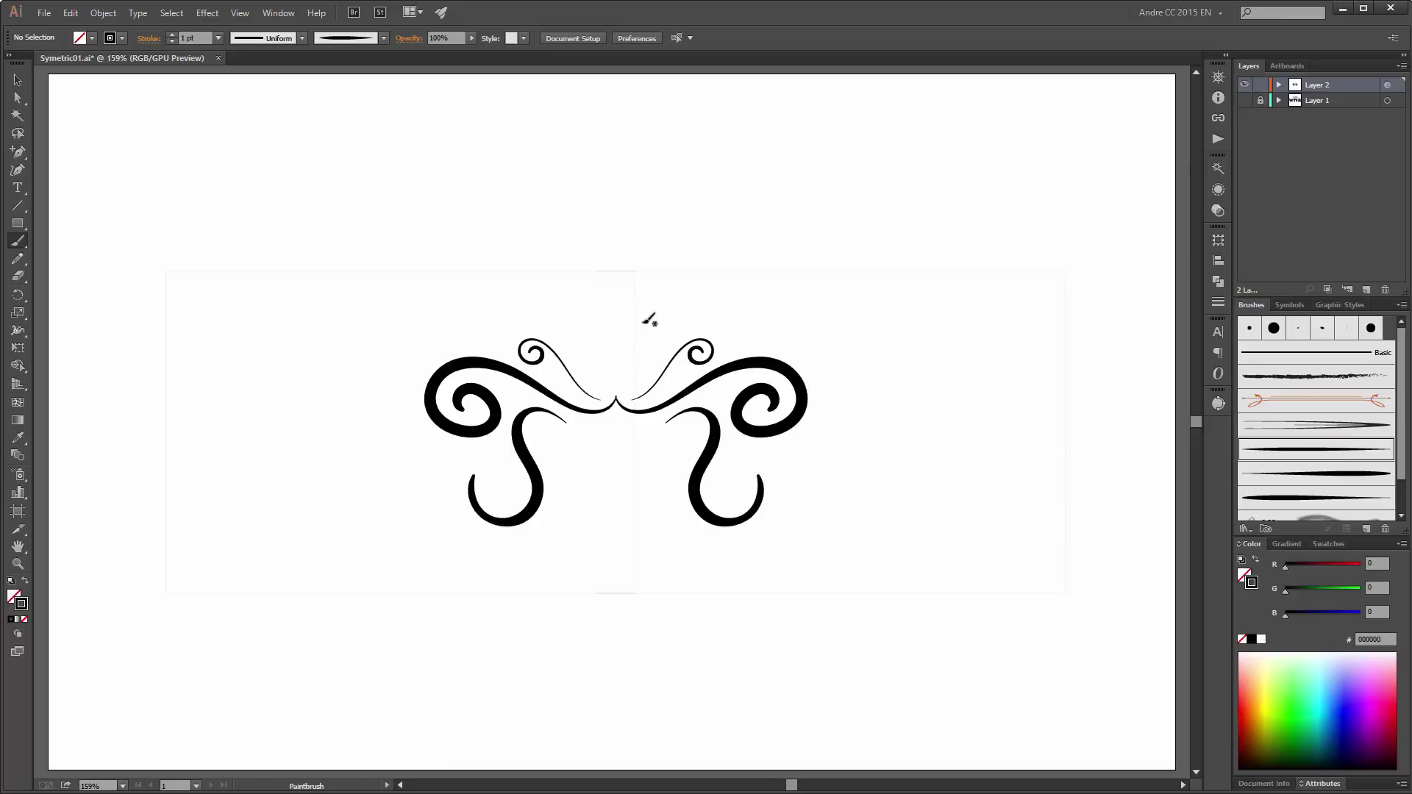
pyautogui.moveTo(622, 339); pyautogui.dragTo(831, 307)
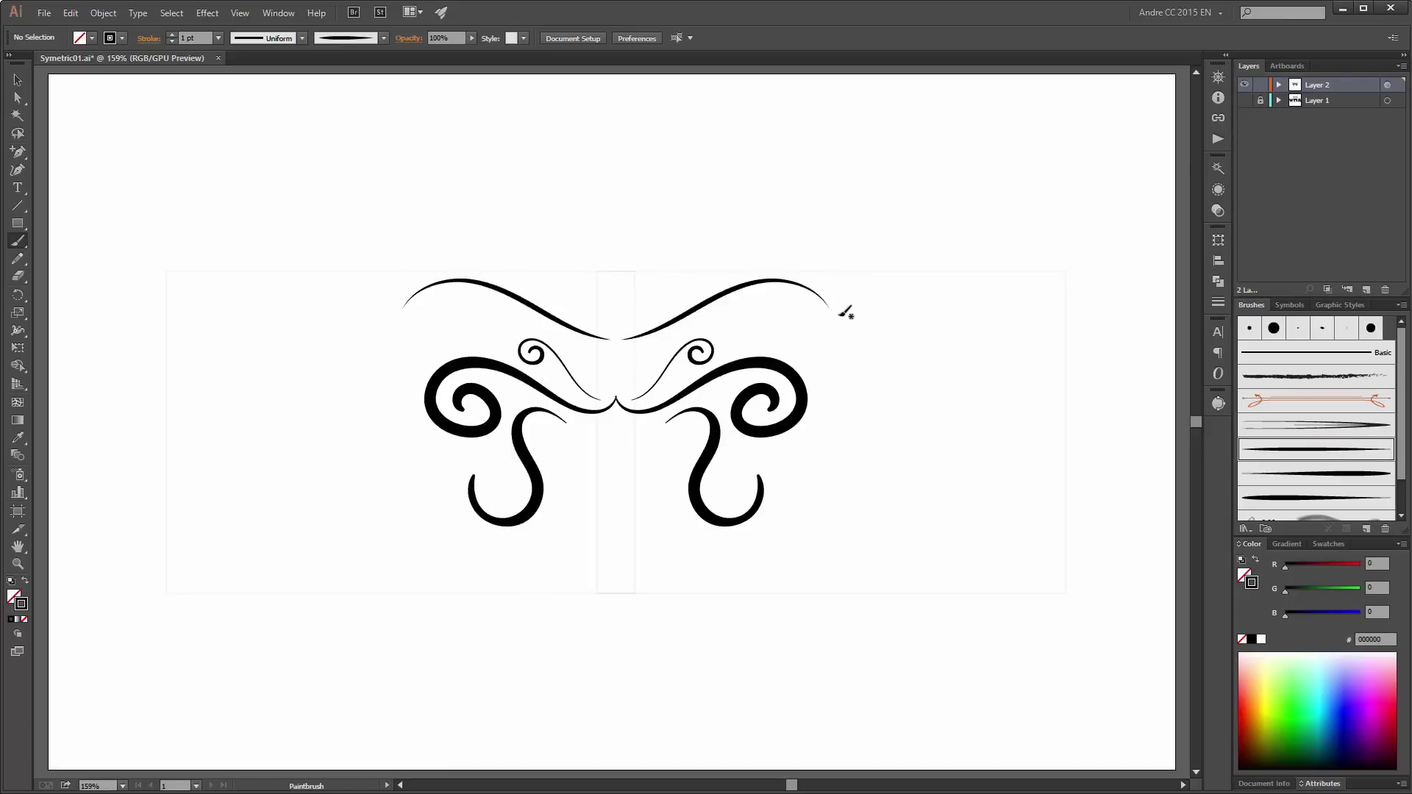
pyautogui.click(1341, 474)
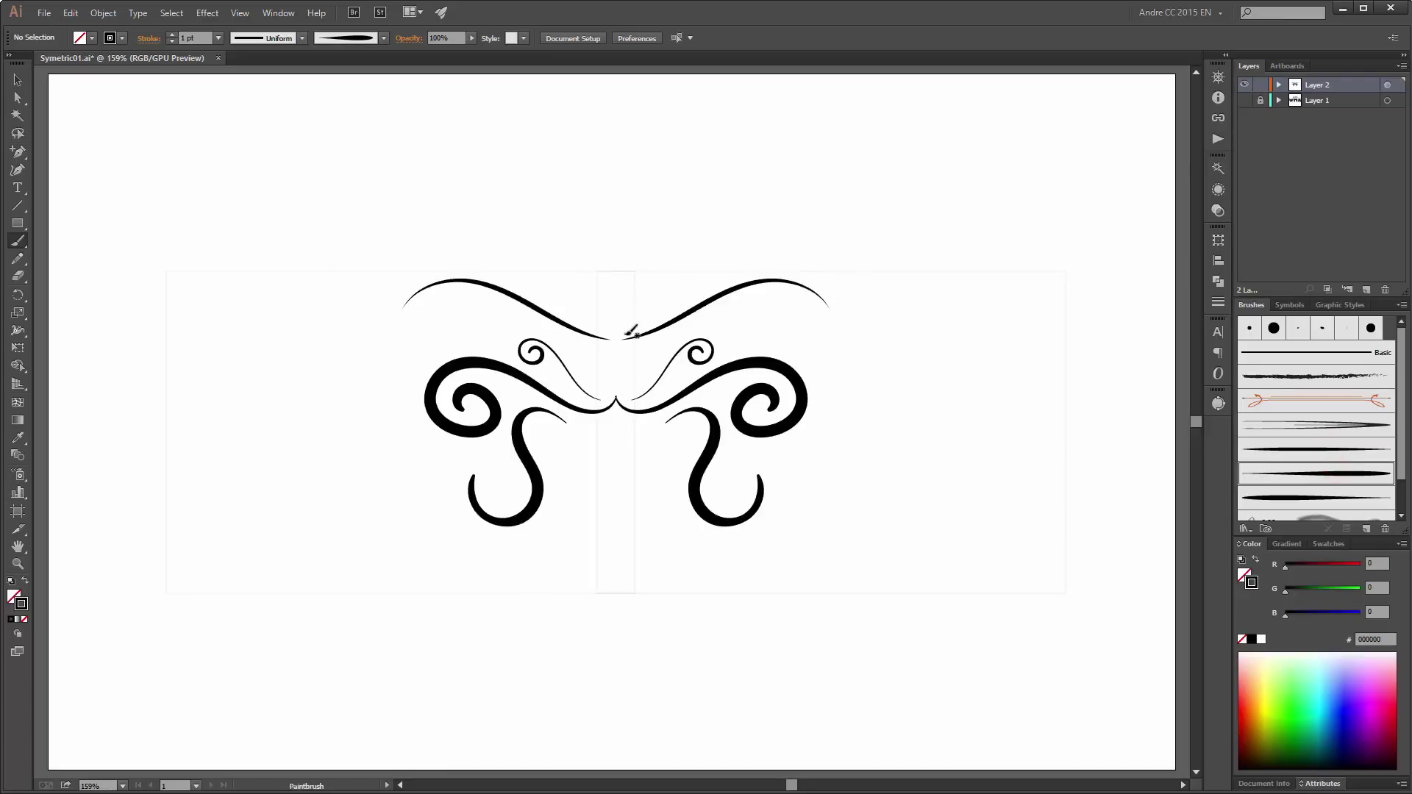
pyautogui.moveTo(625, 334)
pyautogui.mouseDown()
pyautogui.moveTo(666, 269)
pyautogui.moveTo(695, 255)
pyautogui.mouseUp()
# Step: Paint a 2 pt tapered leaf at the top right with a leaf brush
pyautogui.click(1298, 500)
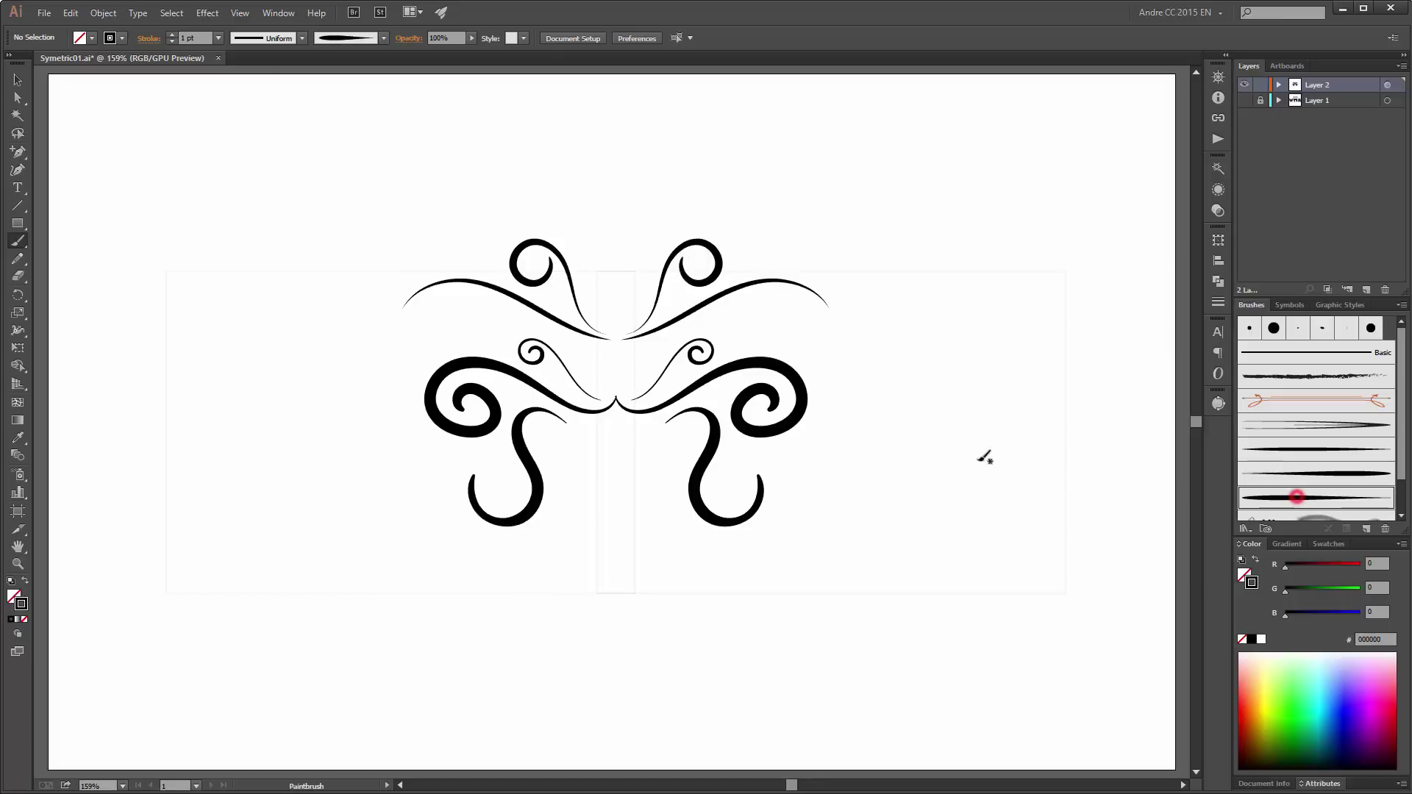
pyautogui.click(175, 35)
pyautogui.moveTo(724, 278)
pyautogui.mouseDown()
pyautogui.moveTo(795, 250)
pyautogui.moveTo(872, 252)
pyautogui.mouseUp()
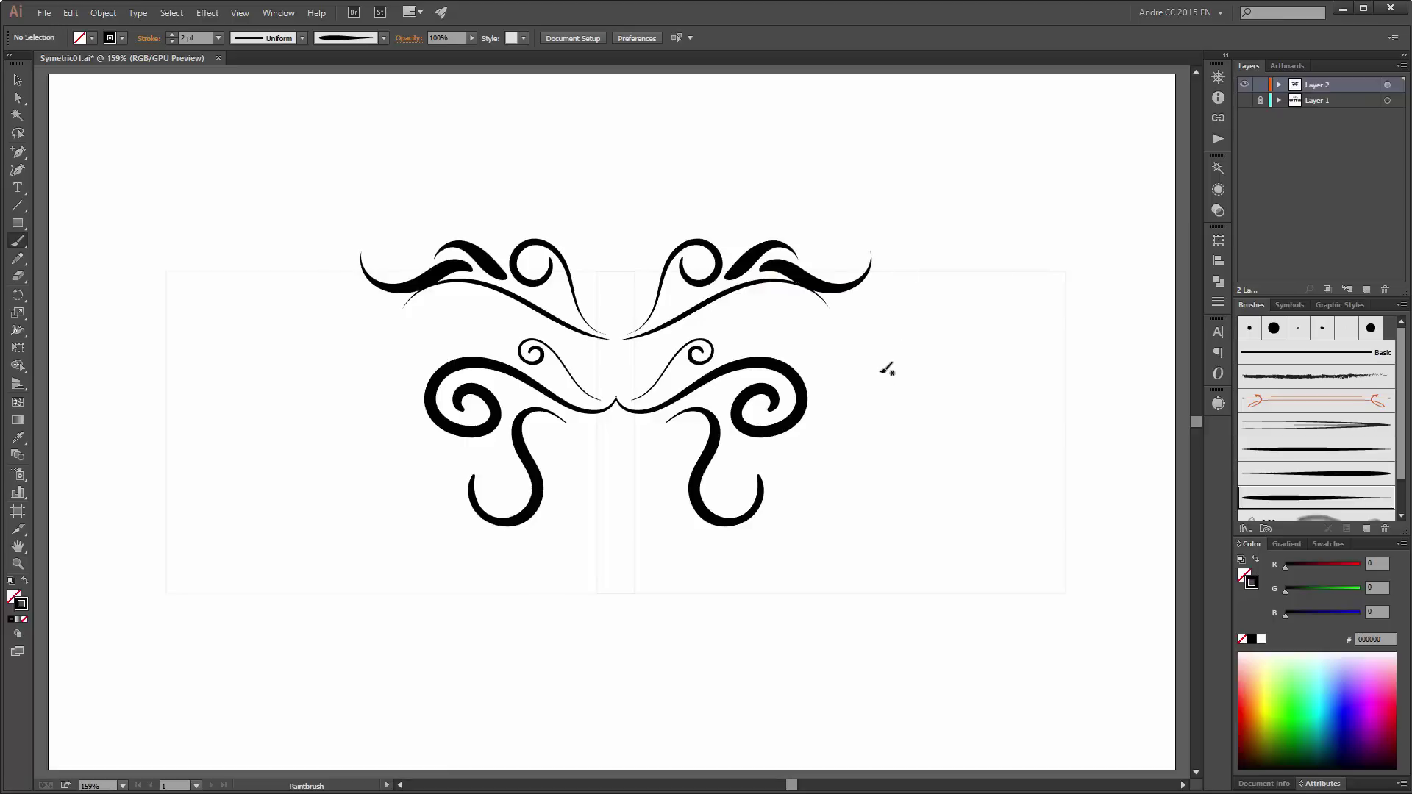
# Step: Save the document, then select the right-half paths and delete the swirl ornament
pyautogui.hotkey('ctrl', 's')
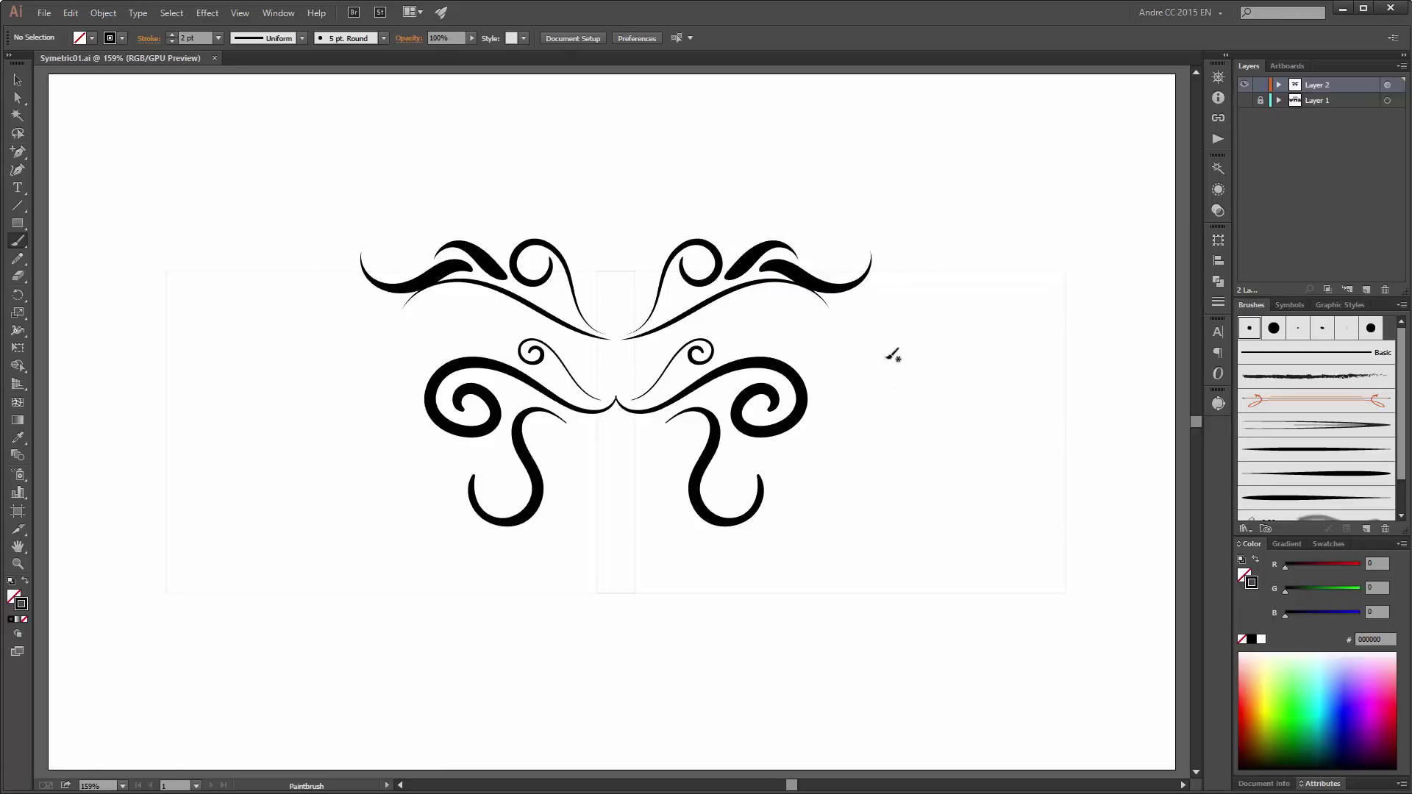
pyautogui.moveTo(949, 165); pyautogui.dragTo(567, 607)
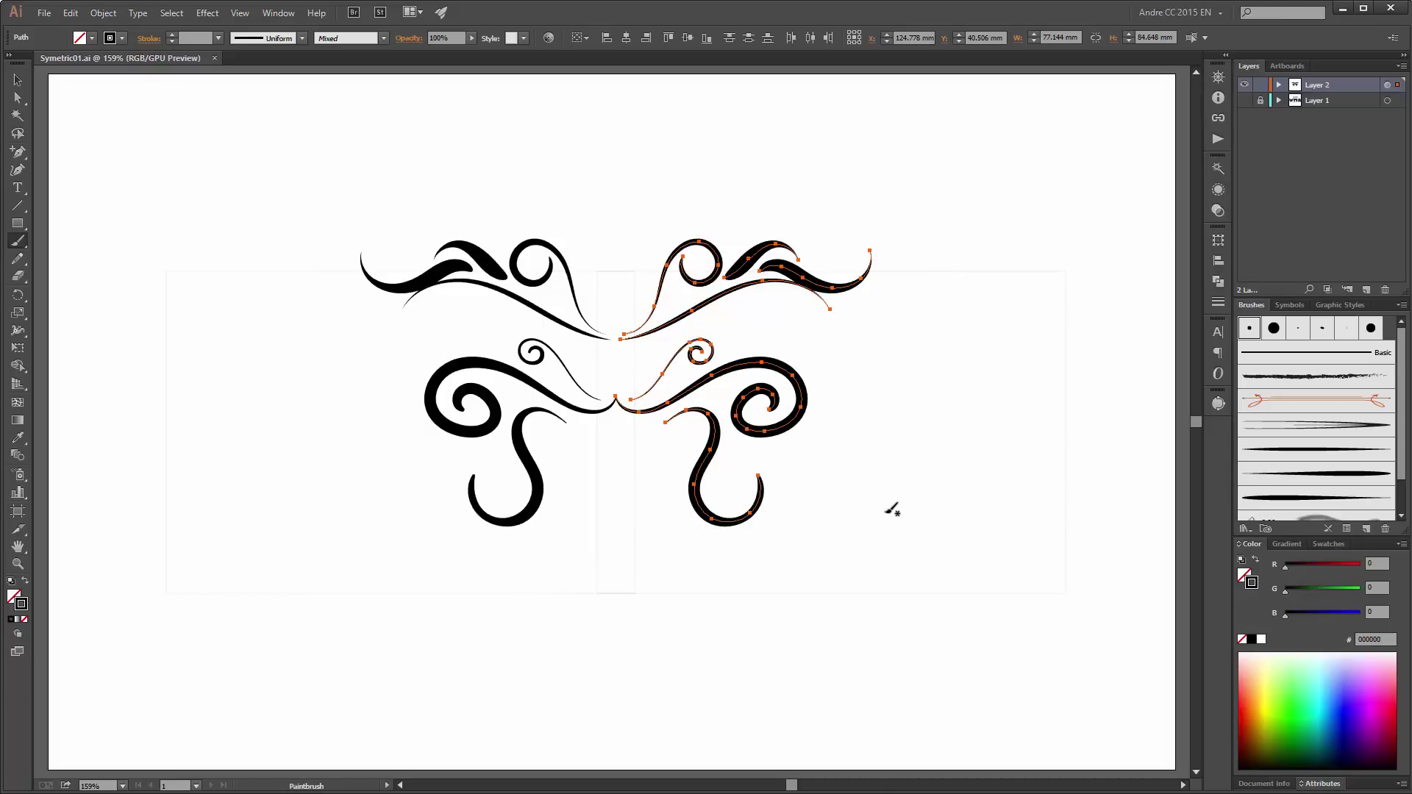
pyautogui.press('Delete')
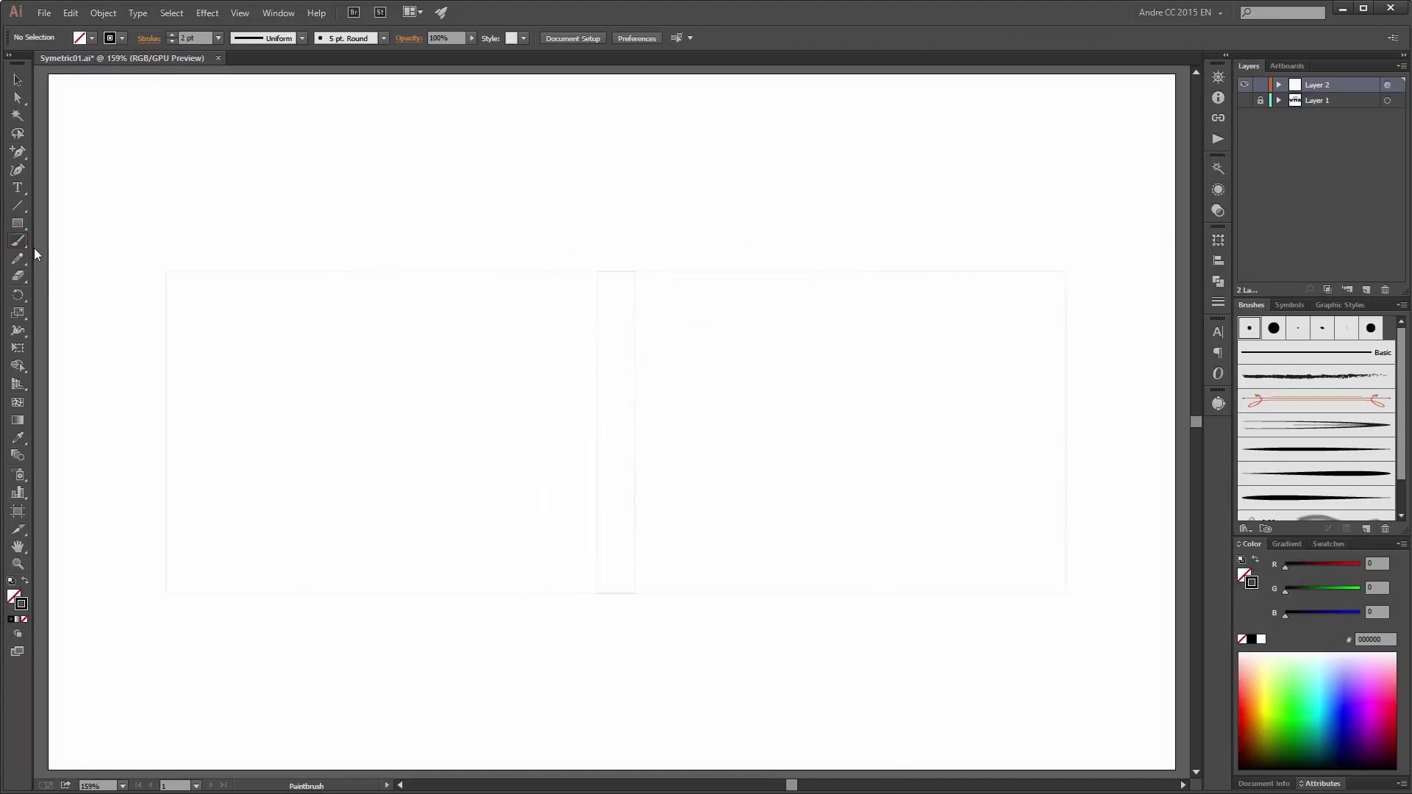
# Step: With a 1 pt basic brush, paint the right upper and lower wing outlines and inner strokes
pyautogui.click(1249, 330)
pyautogui.moveTo(636, 441); pyautogui.dragTo(895, 284)
pyautogui.moveTo(635, 471); pyautogui.dragTo(821, 451)
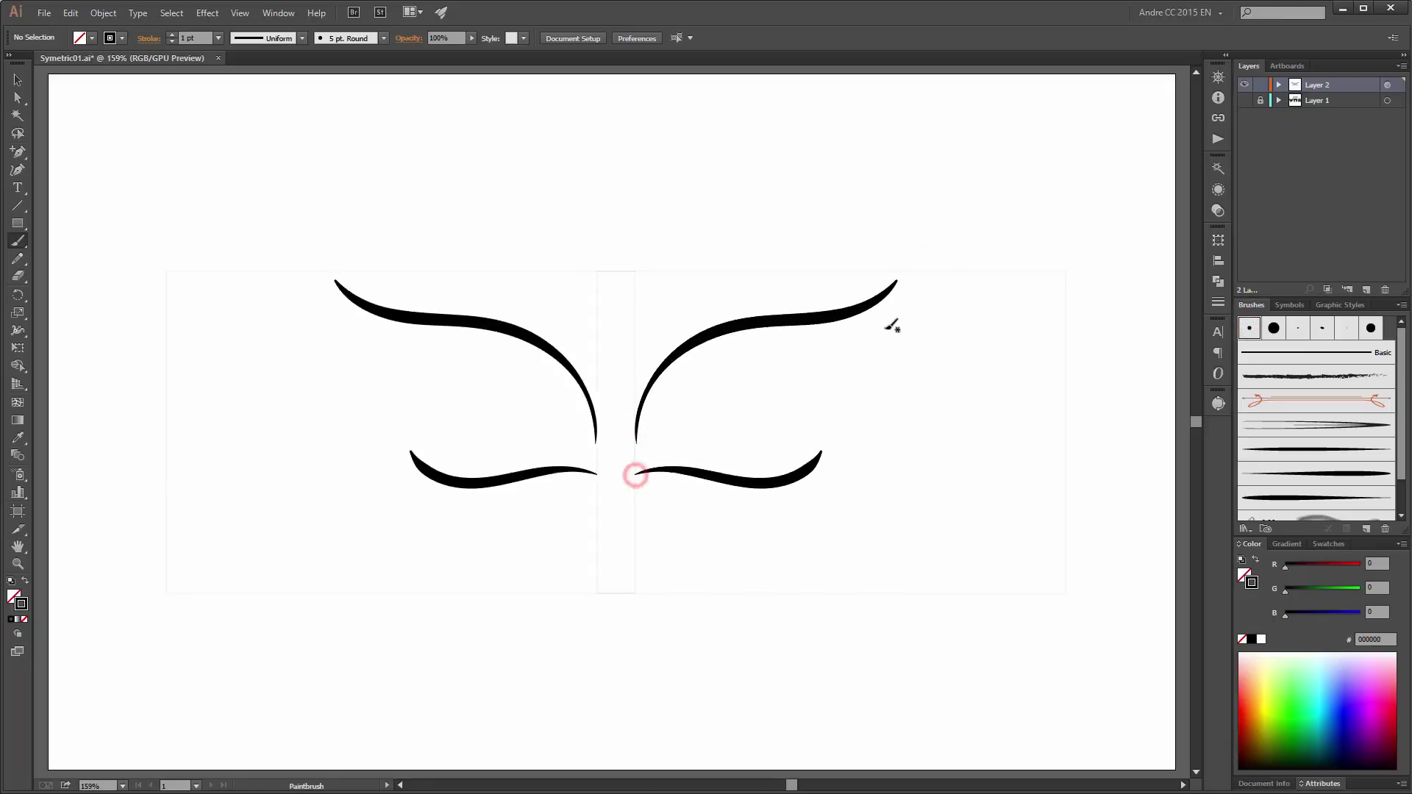
pyautogui.moveTo(897, 282)
pyautogui.mouseDown()
pyautogui.moveTo(843, 374)
pyautogui.moveTo(820, 451)
pyautogui.mouseUp()
pyautogui.moveTo(634, 483); pyautogui.dragTo(791, 649)
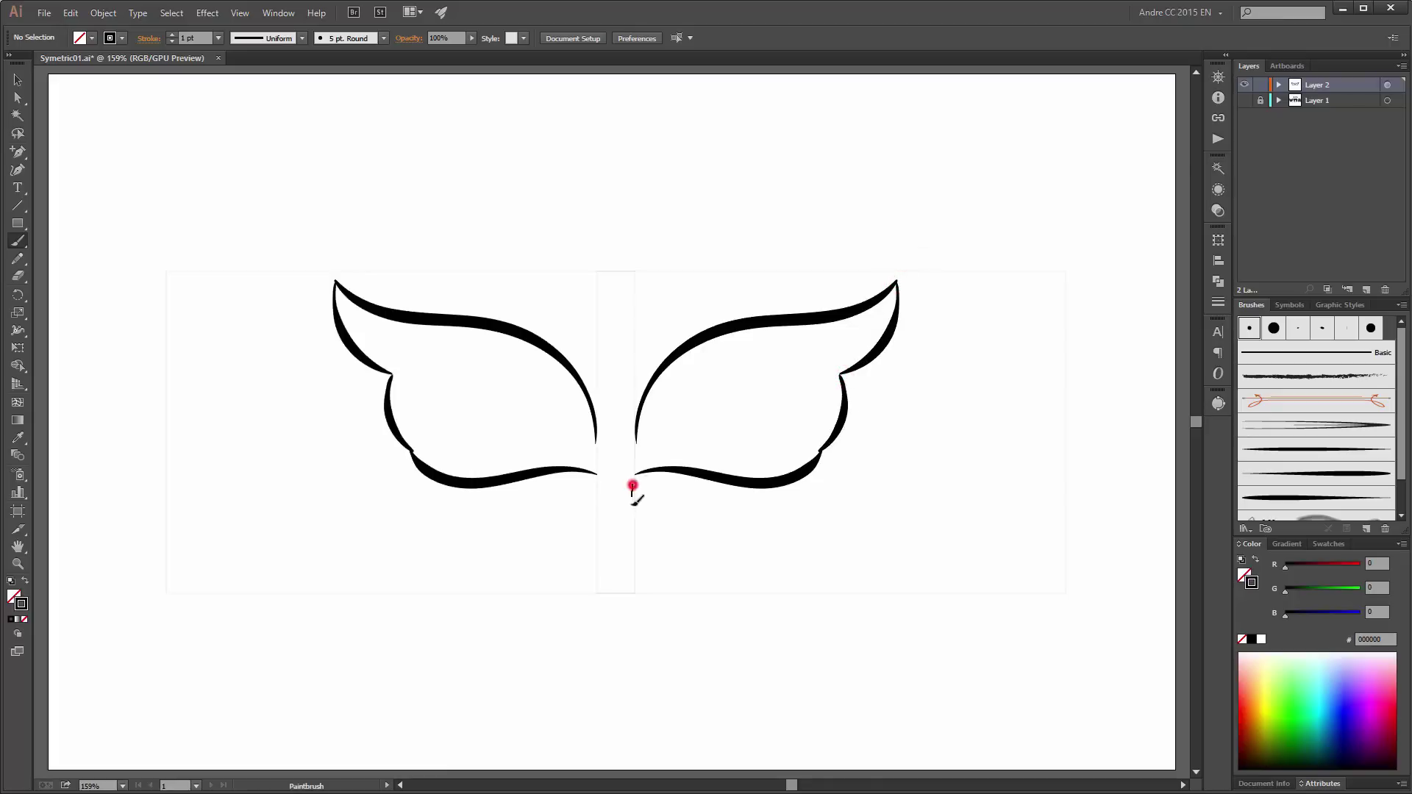
pyautogui.moveTo(636, 485); pyautogui.dragTo(791, 650)
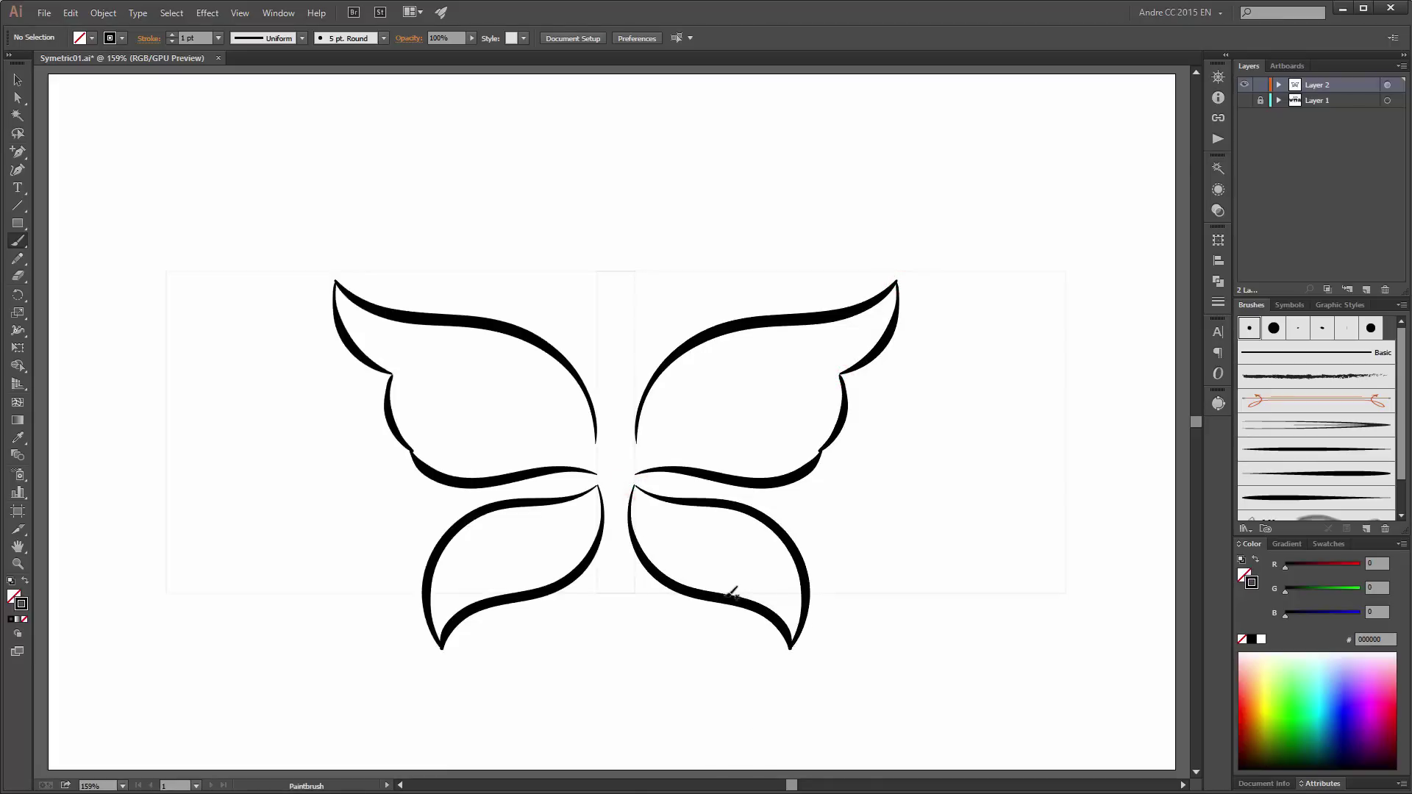
pyautogui.moveTo(635, 470)
pyautogui.mouseDown()
pyautogui.moveTo(702, 382)
pyautogui.moveTo(693, 445)
pyautogui.mouseUp()
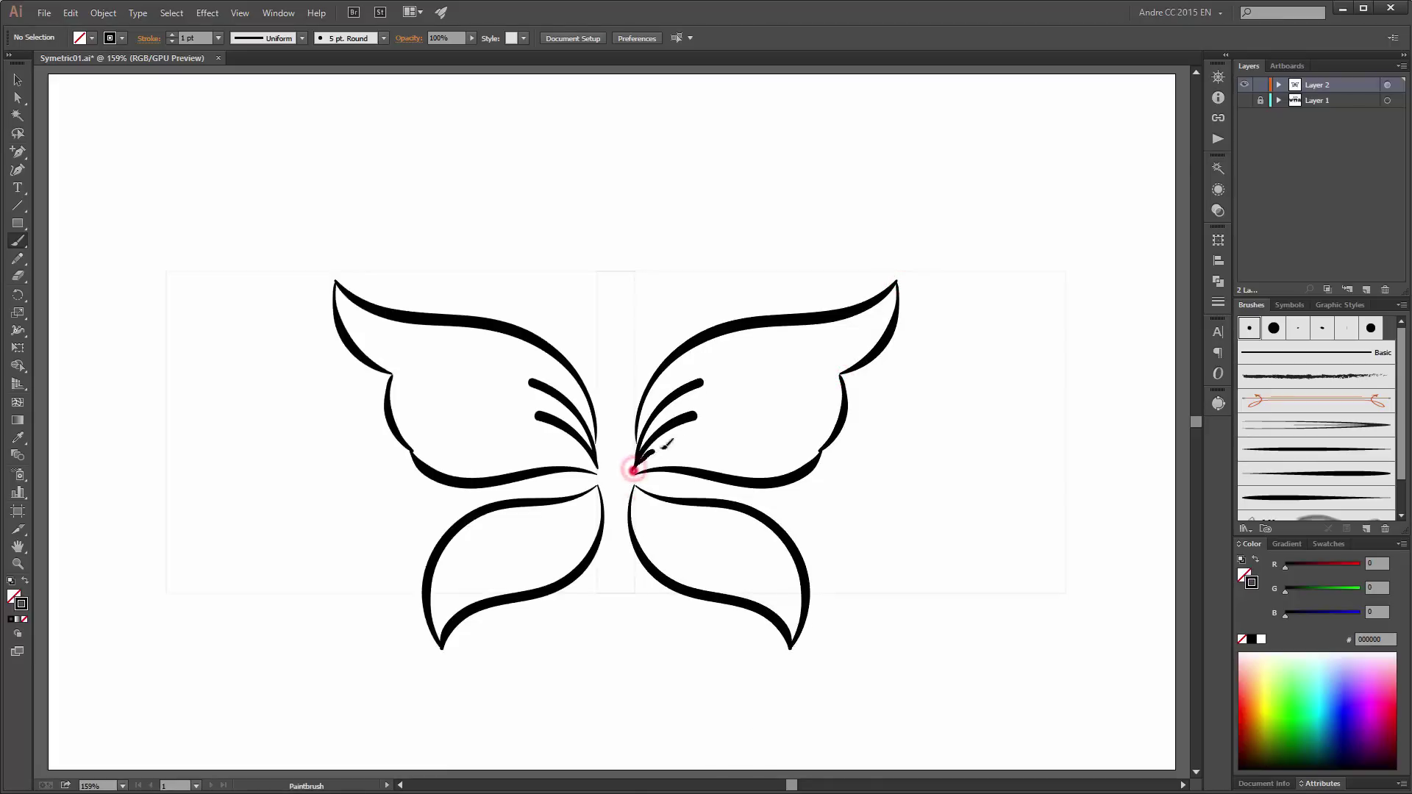
pyautogui.moveTo(894, 288)
pyautogui.mouseDown()
pyautogui.moveTo(843, 352)
pyautogui.moveTo(802, 444)
pyautogui.mouseUp()
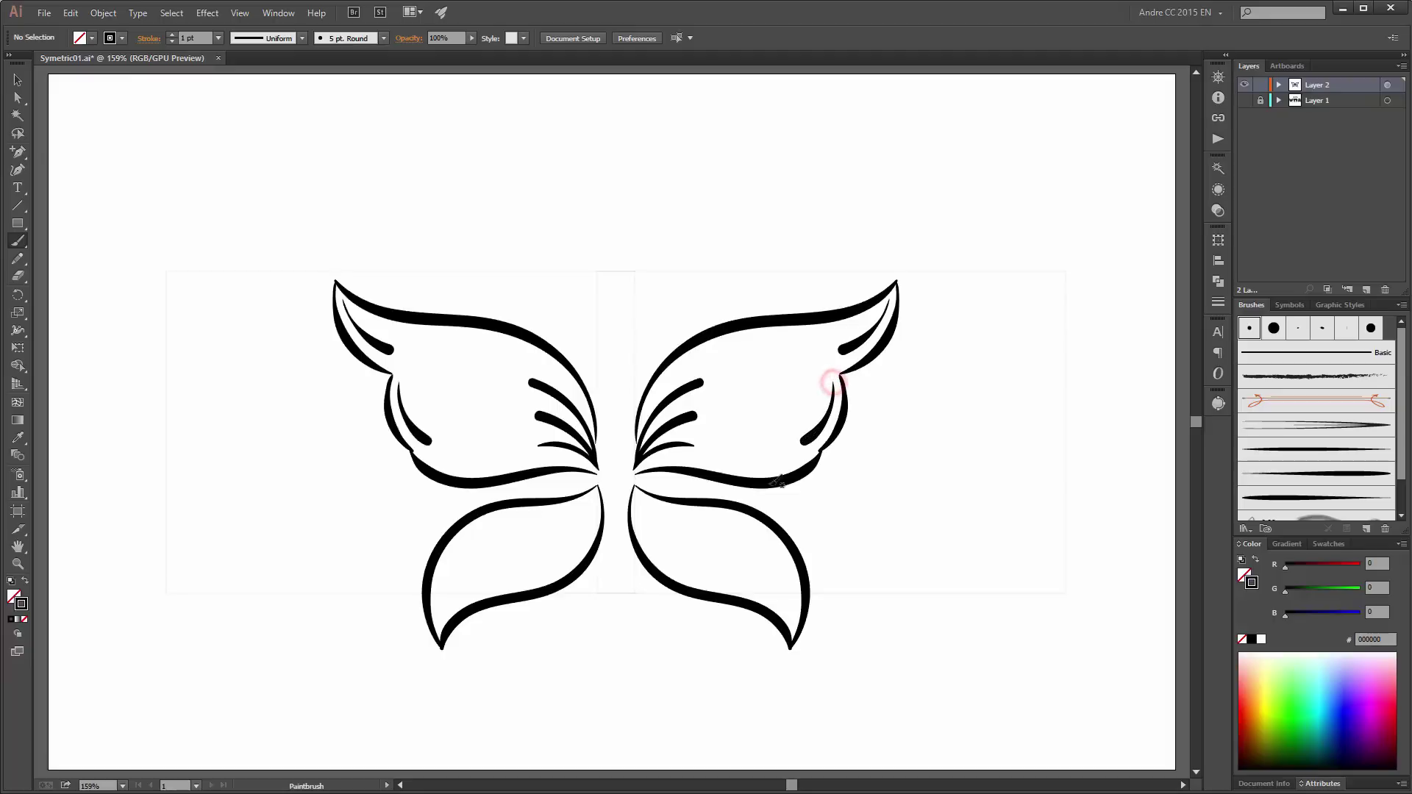
# Step: Add rows of dots along the right wing's edge and tip, plus a curved inner stroke
pyautogui.click(797, 458)
pyautogui.click(749, 467)
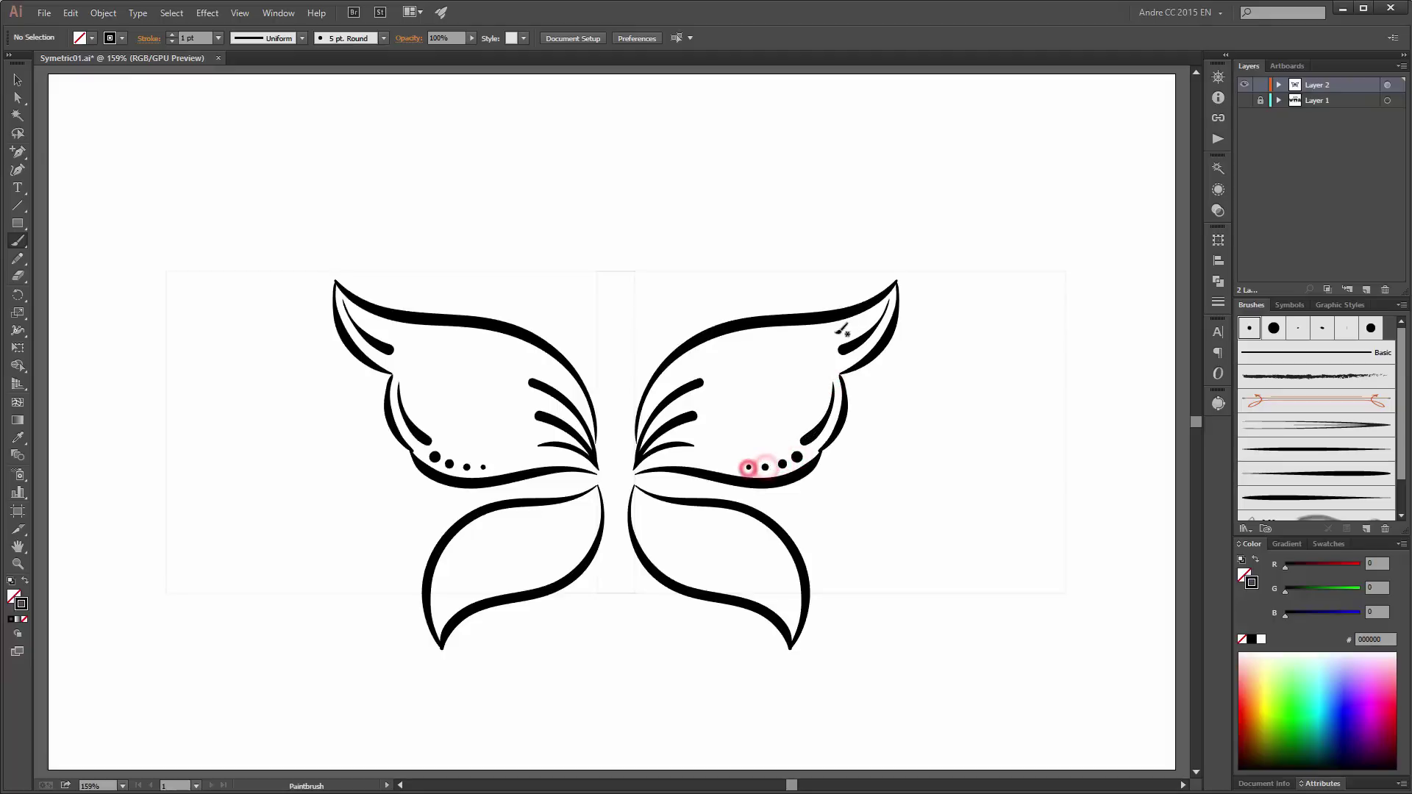
pyautogui.click(833, 334)
pyautogui.click(856, 325)
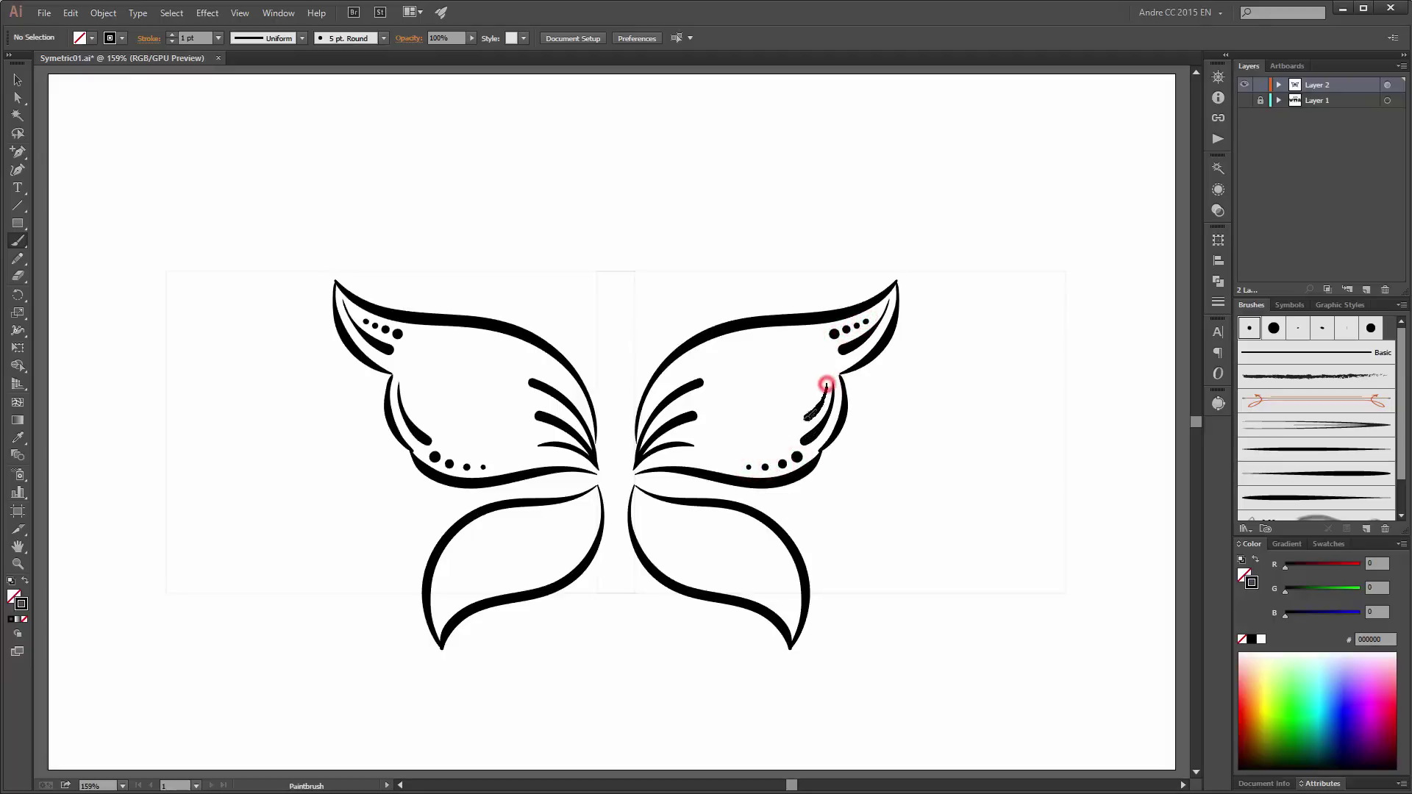
pyautogui.moveTo(826, 384)
pyautogui.mouseDown()
pyautogui.moveTo(784, 421)
pyautogui.moveTo(776, 401)
pyautogui.moveTo(705, 403)
pyautogui.mouseUp()
pyautogui.click(796, 431)
pyautogui.click(802, 427)
pyautogui.click(808, 423)
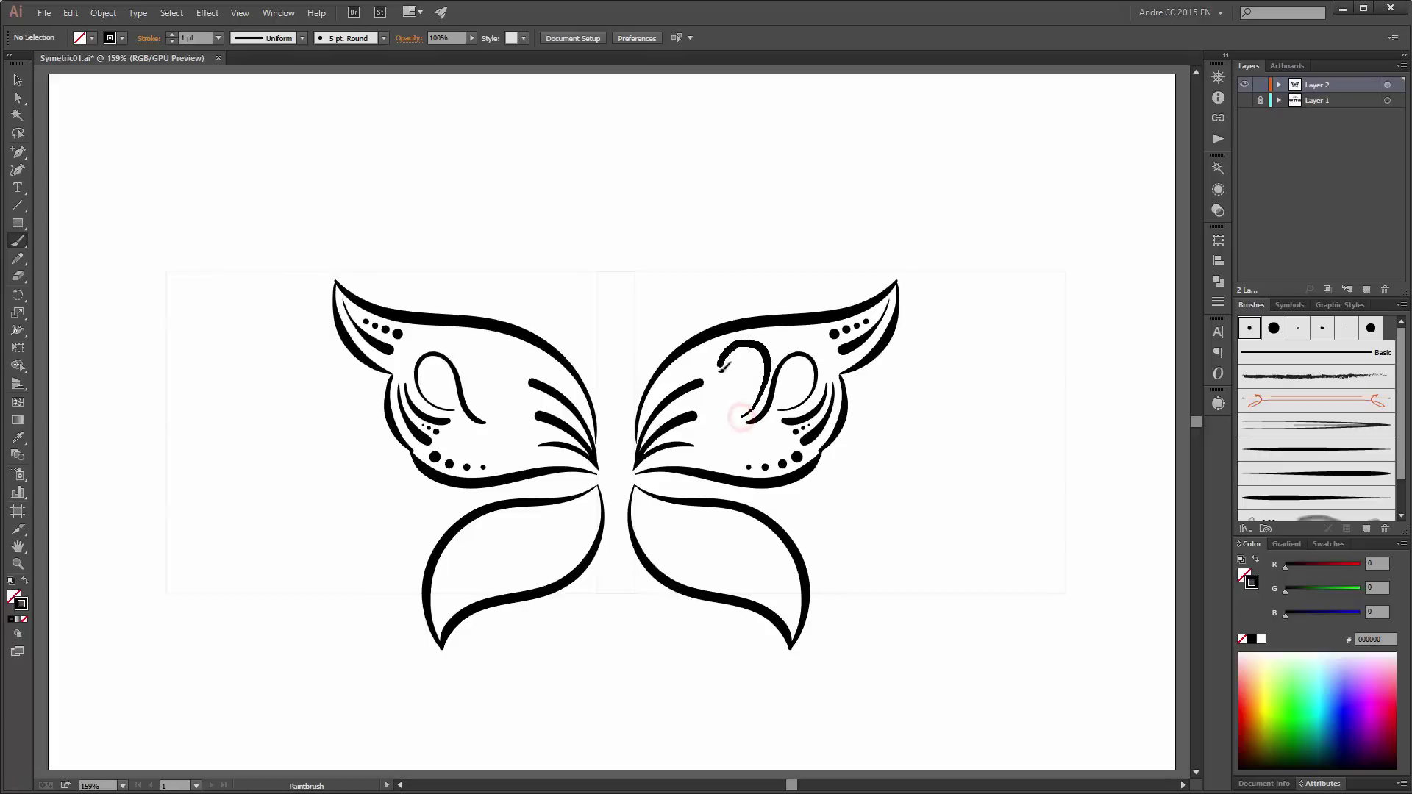
# Step: Undo a stray loop, redraw it, and add inner strokes and dots to the lower right wing
pyautogui.hotkey('ctrl', 'z')
pyautogui.moveTo(662, 459); pyautogui.dragTo(780, 419)
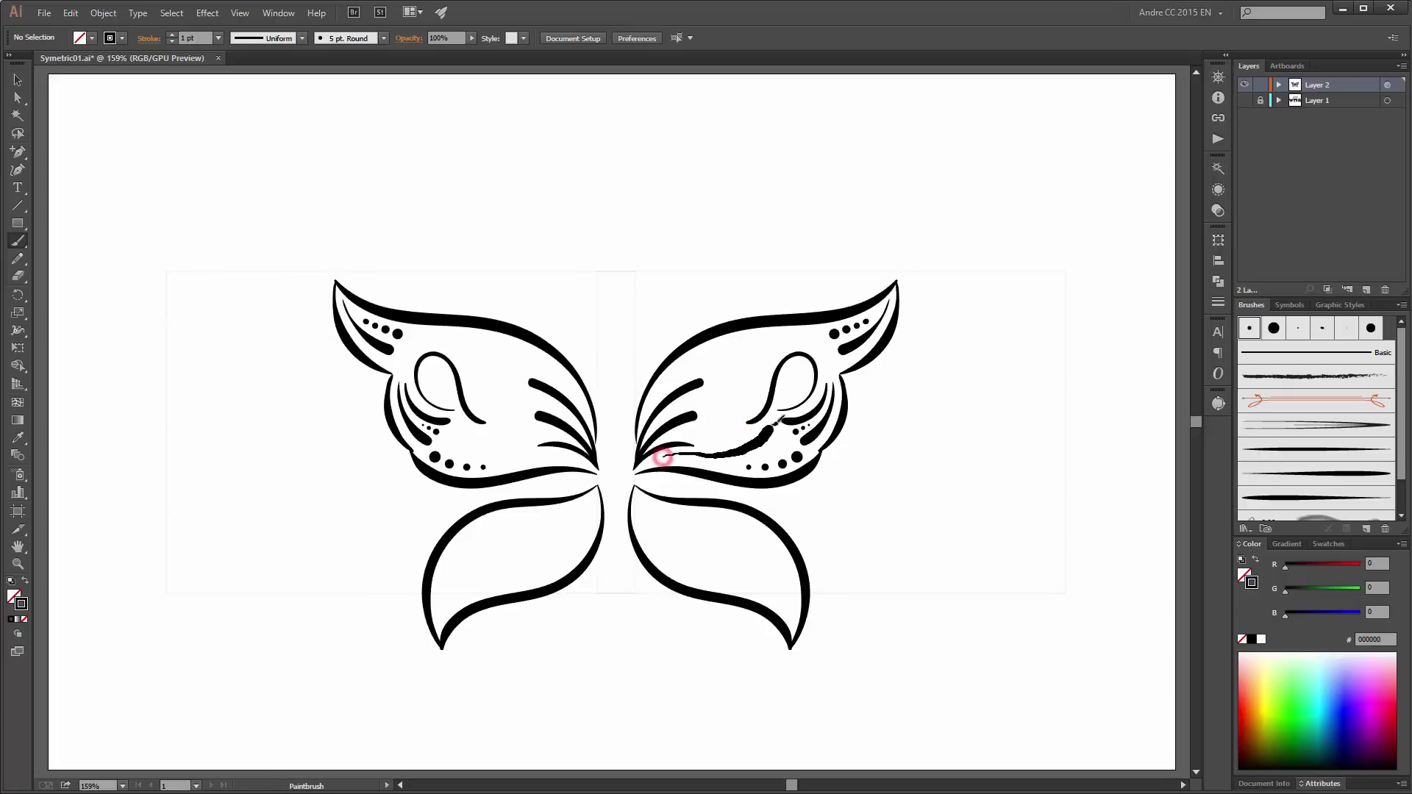
pyautogui.moveTo(638, 494); pyautogui.dragTo(778, 594)
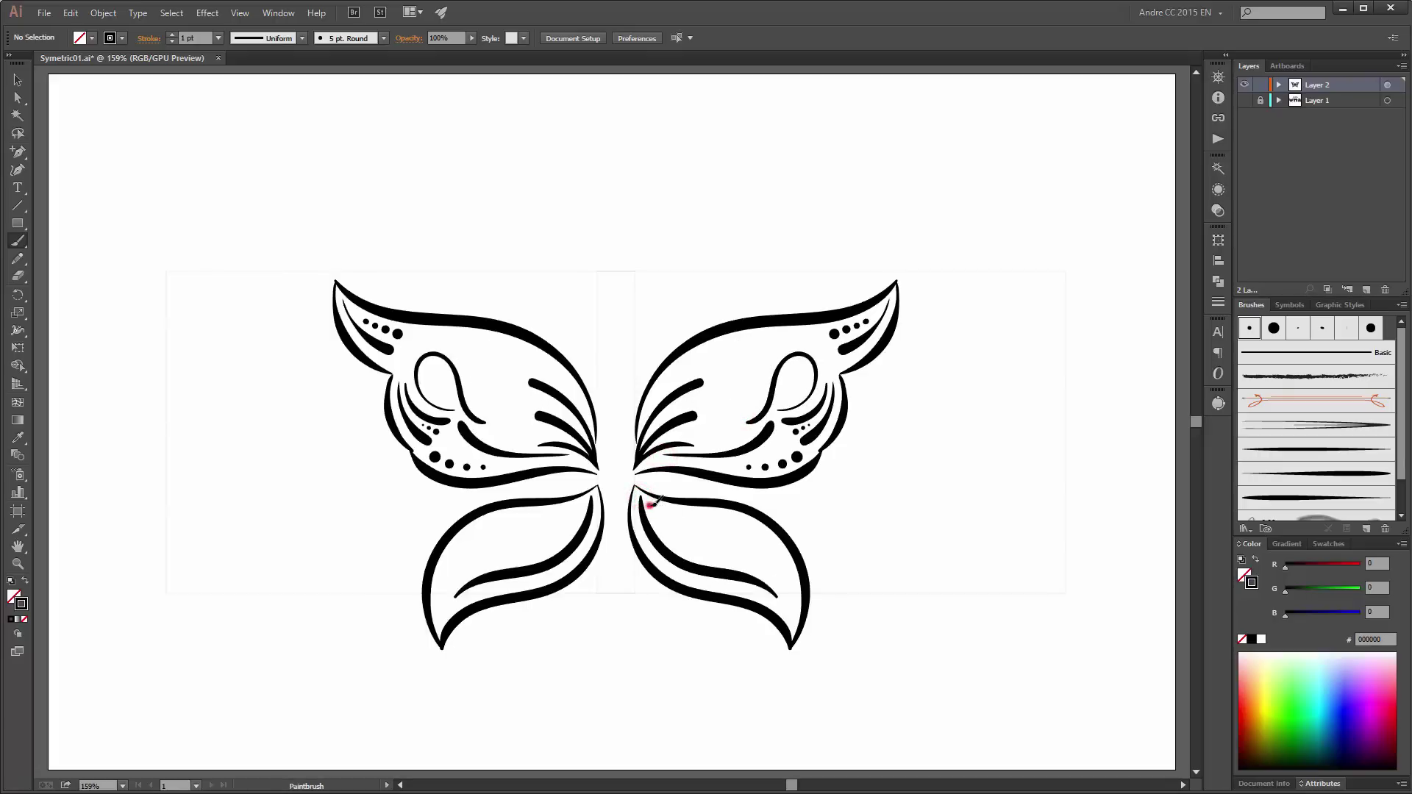
pyautogui.moveTo(651, 503)
pyautogui.mouseDown()
pyautogui.moveTo(692, 545)
pyautogui.moveTo(732, 519)
pyautogui.mouseUp()
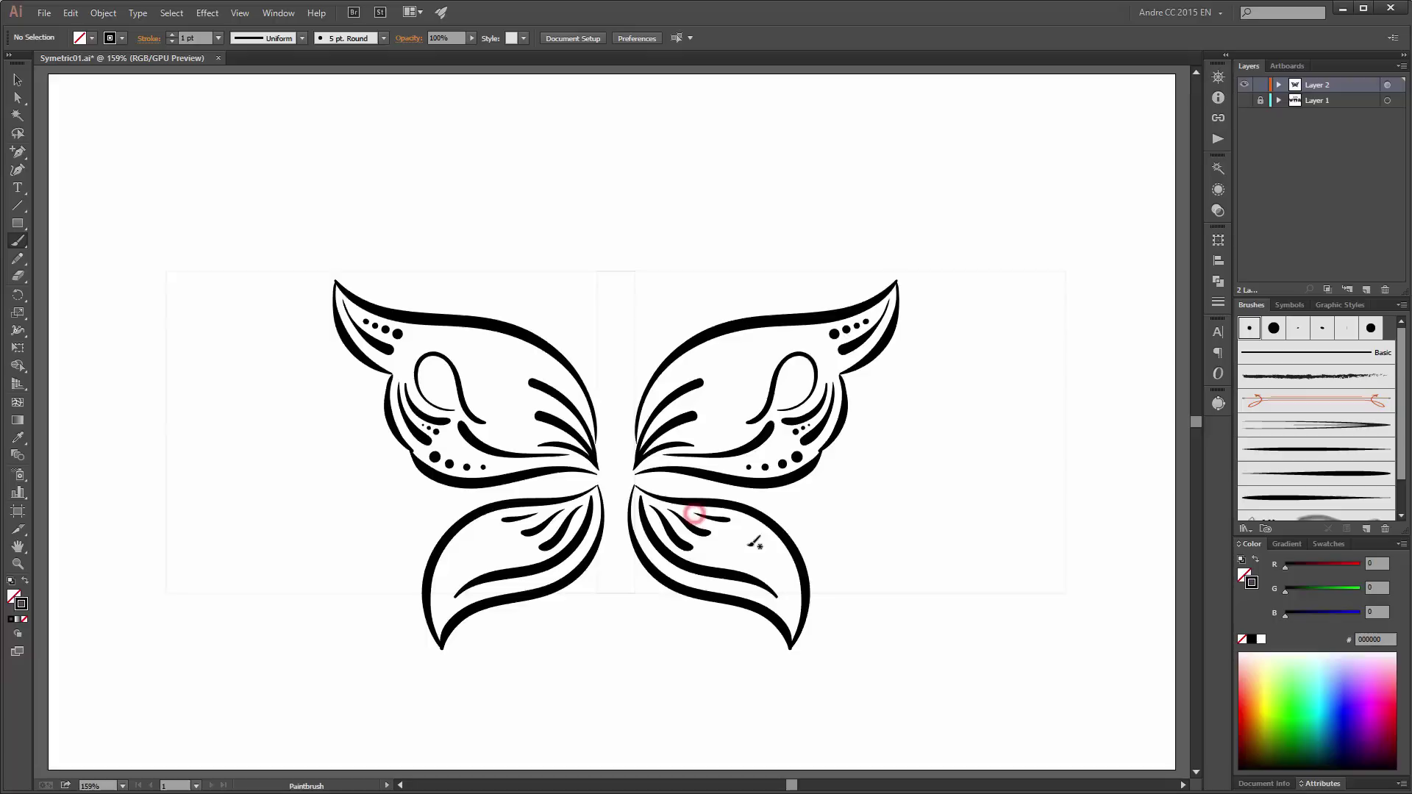
pyautogui.click(785, 581)
pyautogui.click(776, 565)
pyautogui.click(745, 537)
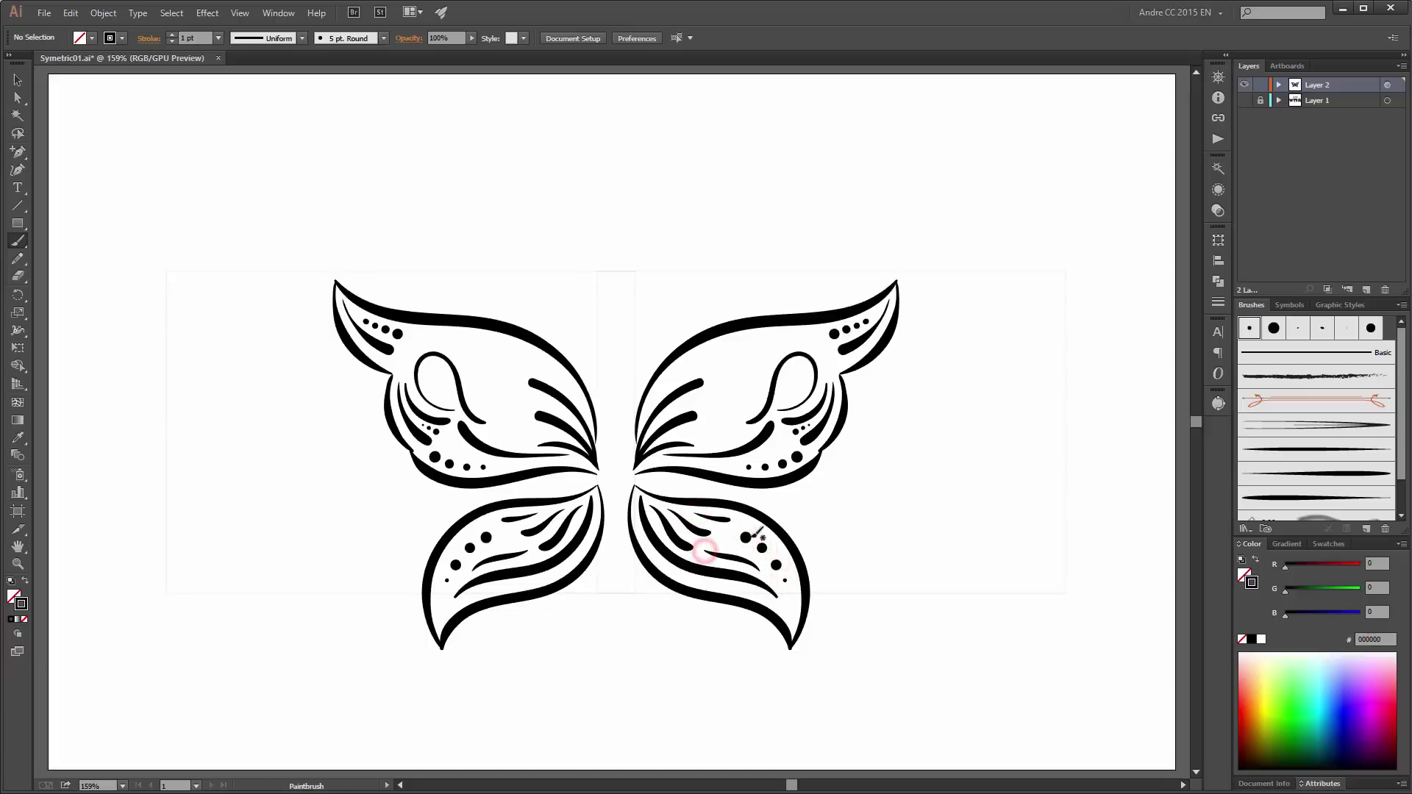
# Step: Draw the butterfly's body, round head, antenna and tail
pyautogui.moveTo(618, 409); pyautogui.dragTo(616, 480)
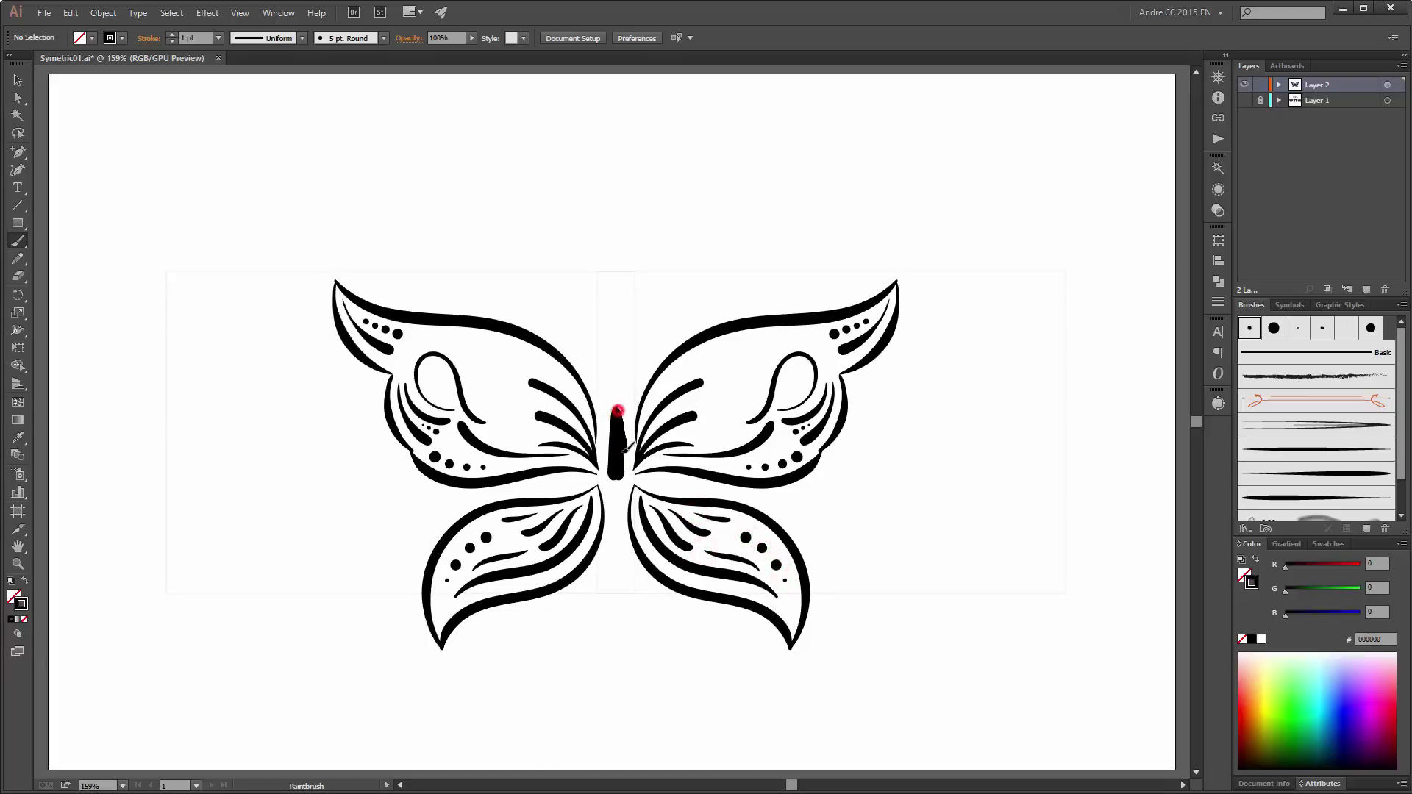
pyautogui.click(616, 396)
pyautogui.moveTo(624, 382); pyautogui.dragTo(649, 344)
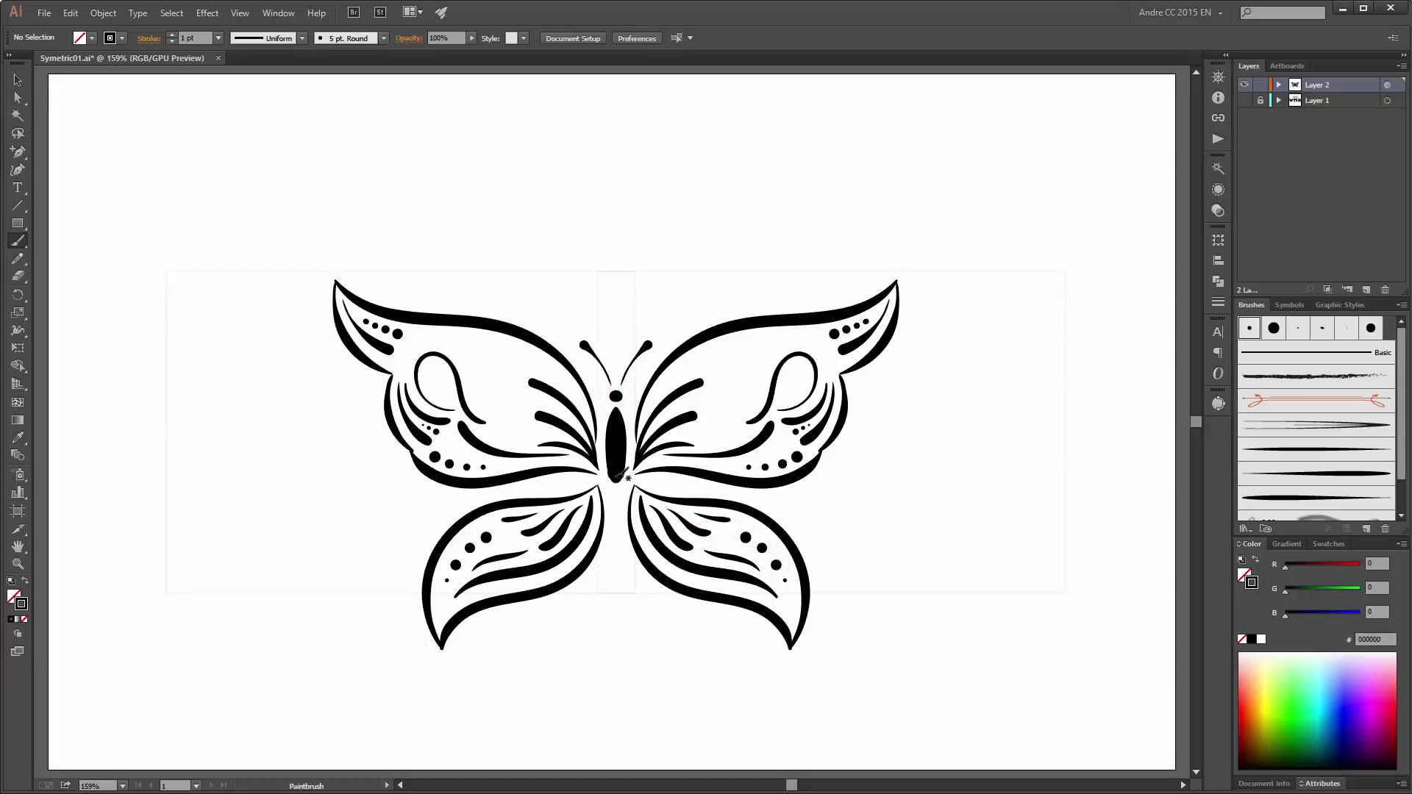
pyautogui.moveTo(617, 466); pyautogui.dragTo(616, 529)
# Step: Save the document and toggle the reference and butterfly layers' visibility
pyautogui.hotkey('ctrl', 's')
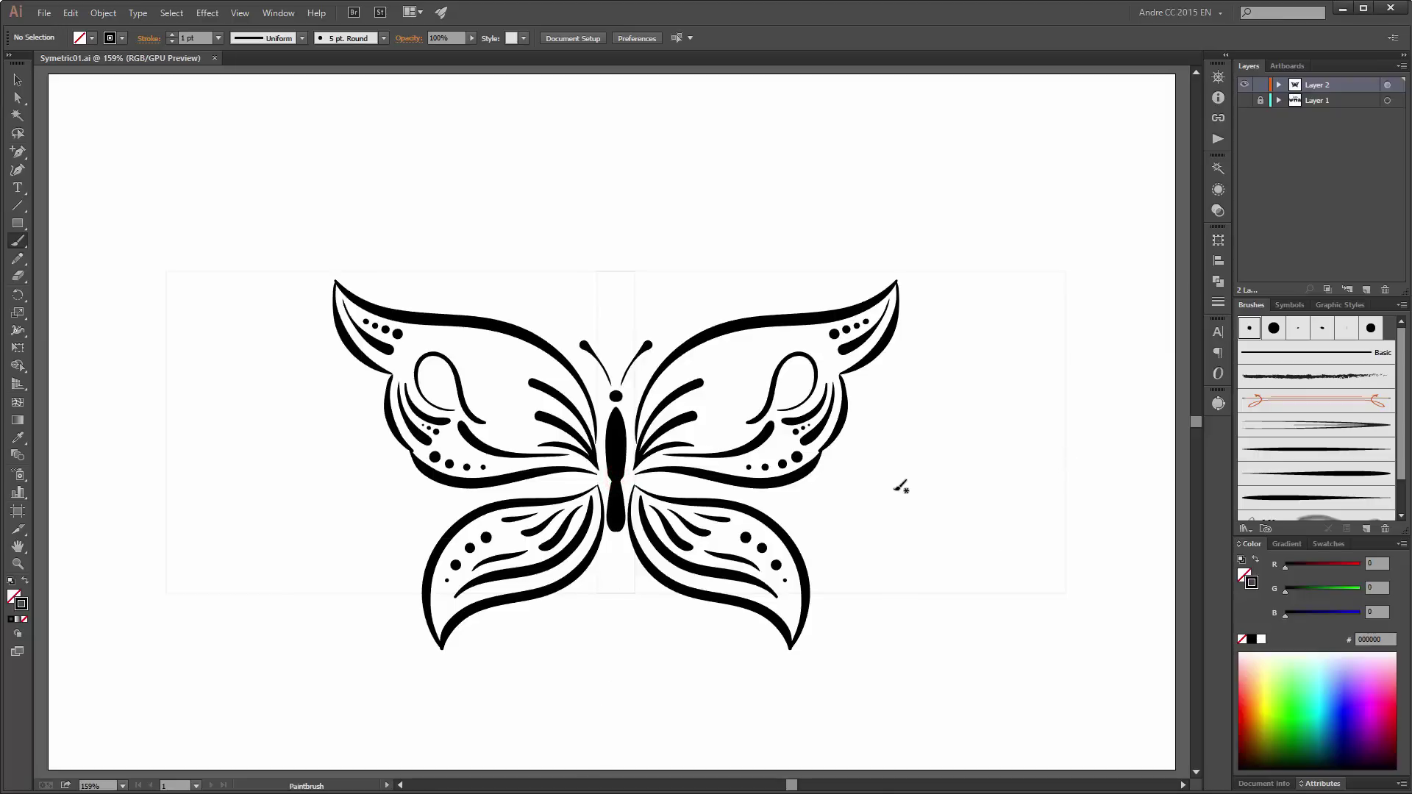
pyautogui.click(1244, 84)
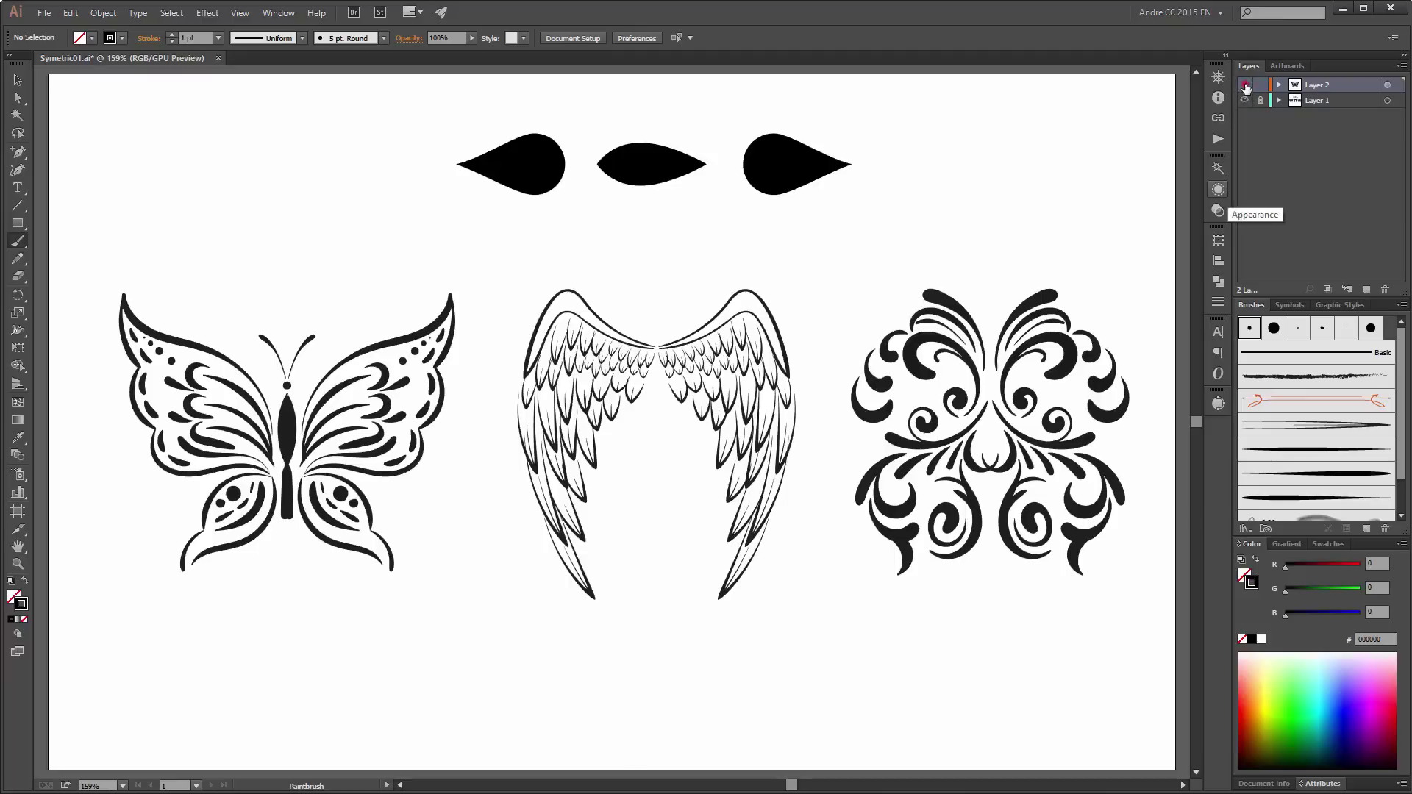
pyautogui.click(1243, 85)
pyautogui.click(1244, 100)
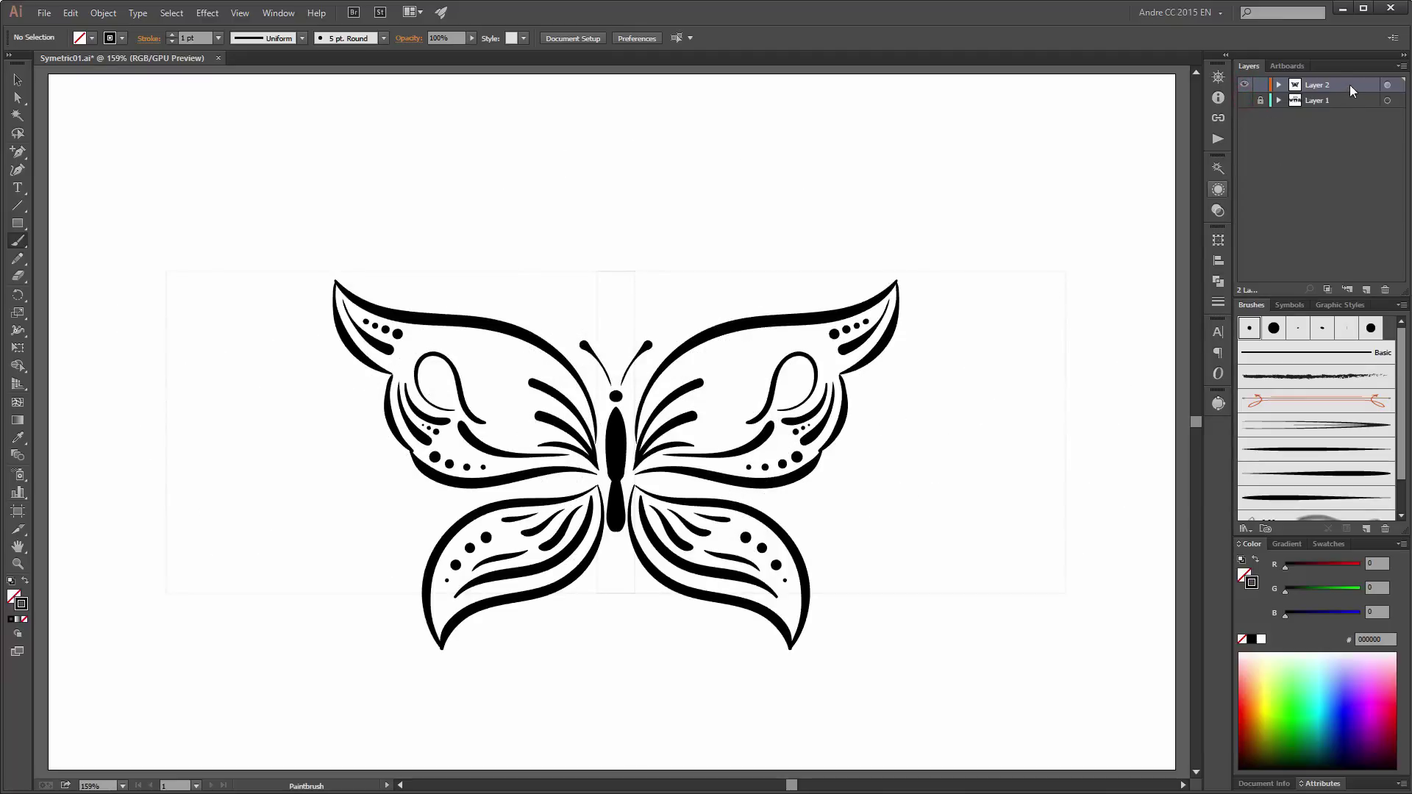
# Step: Duplicate the butterfly layer, delete the butterfly paths from the copy, and hide the original
pyautogui.moveTo(1354, 85); pyautogui.dragTo(1366, 289)
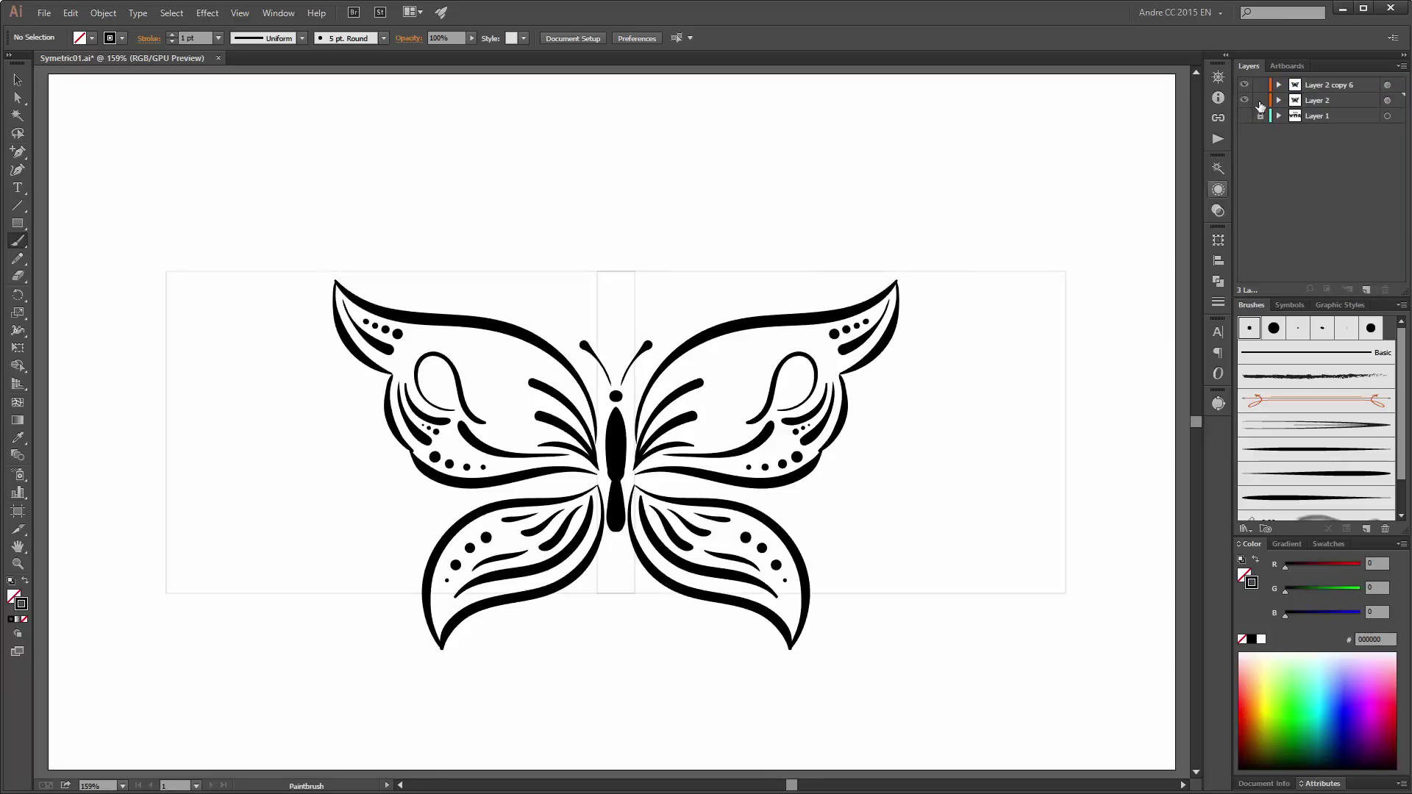
pyautogui.click(1280, 86)
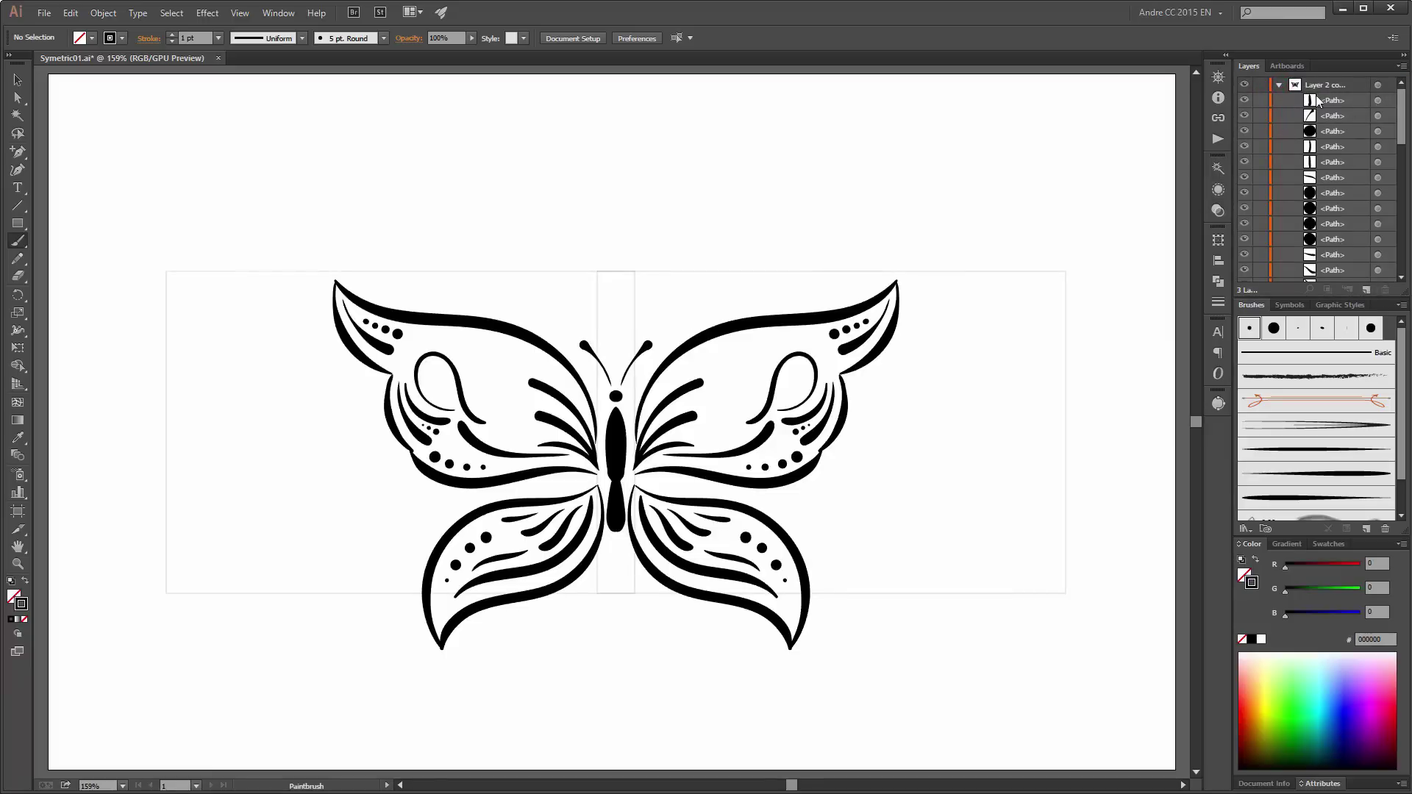
pyautogui.keyDown('ctrl'); pyautogui.click(827, 409); pyautogui.keyUp('ctrl')
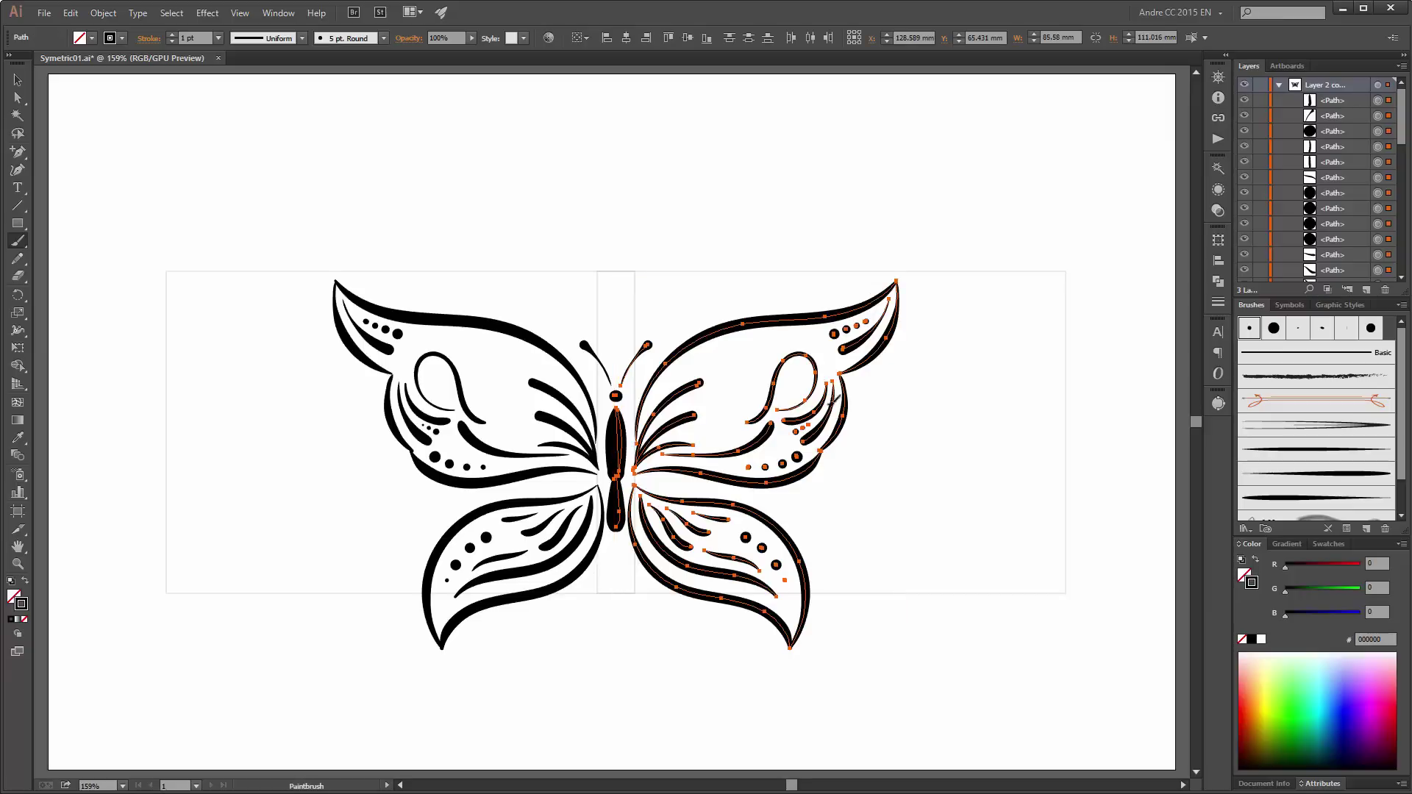
pyautogui.press('Delete')
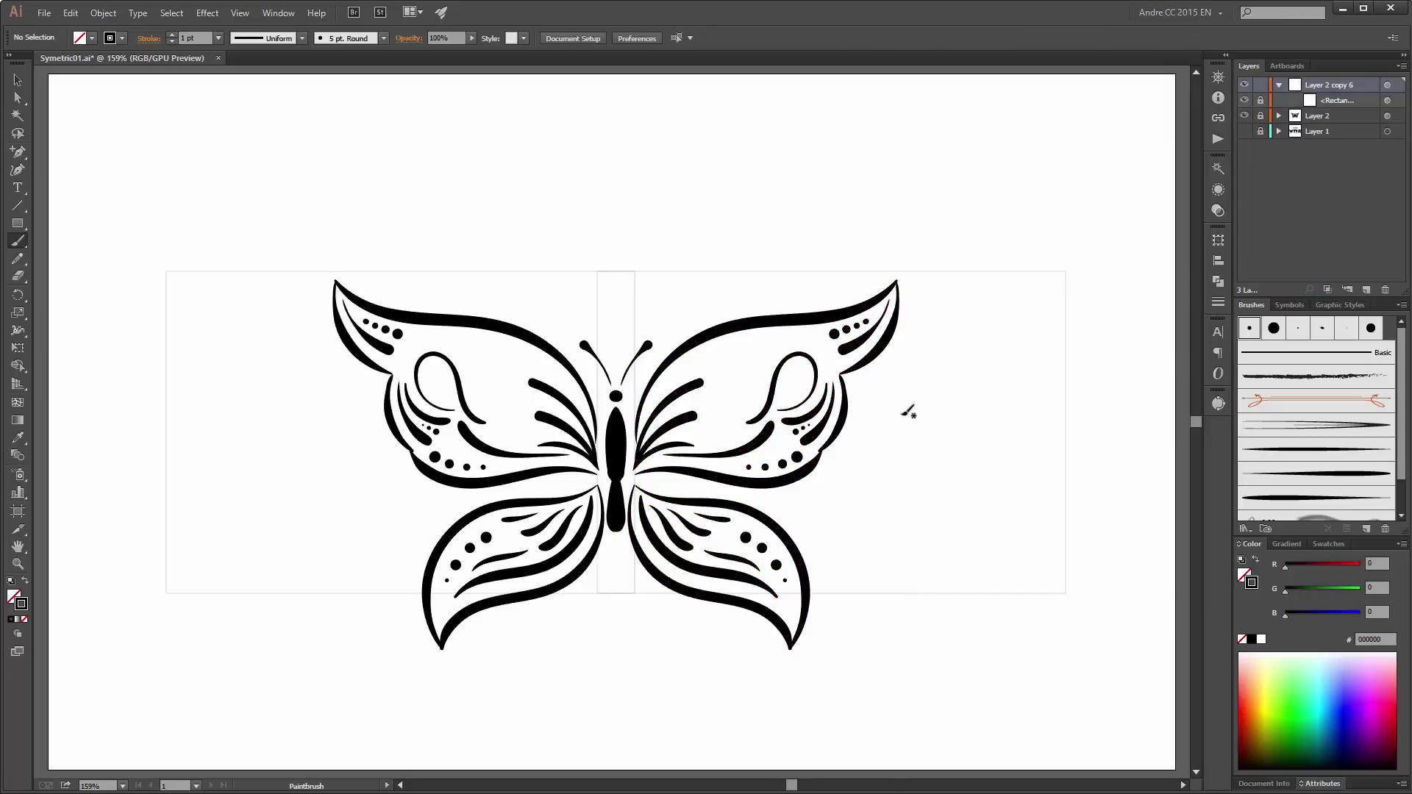
pyautogui.click(1245, 117)
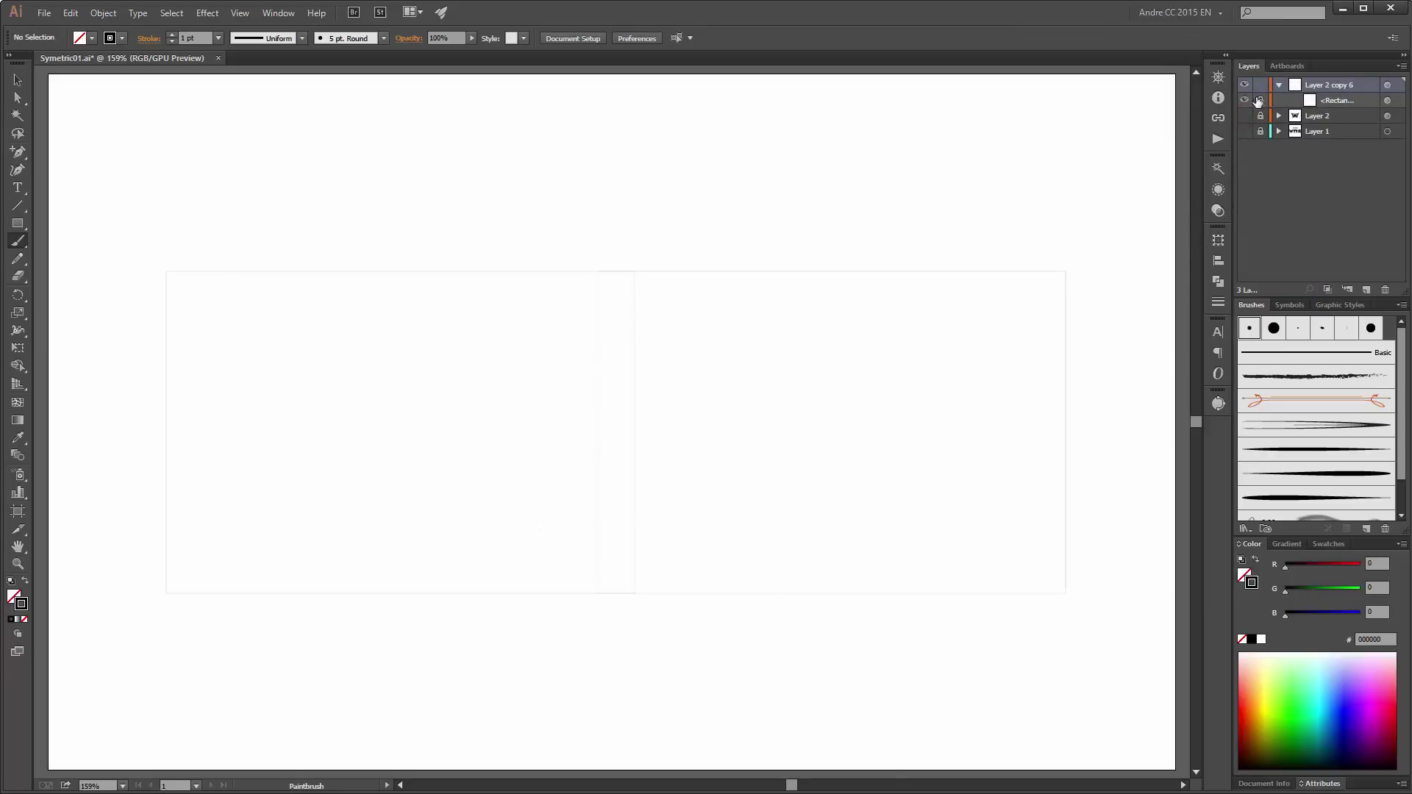
# Step: Lock the copied layer's rectangle and paint two curves arching right from the centre
pyautogui.click(1260, 101)
pyautogui.moveTo(618, 314)
pyautogui.mouseDown()
pyautogui.moveTo(729, 265)
pyautogui.moveTo(836, 362)
pyautogui.mouseUp()
pyautogui.moveTo(619, 315)
pyautogui.mouseDown()
pyautogui.moveTo(810, 309)
pyautogui.moveTo(838, 362)
pyautogui.mouseUp()
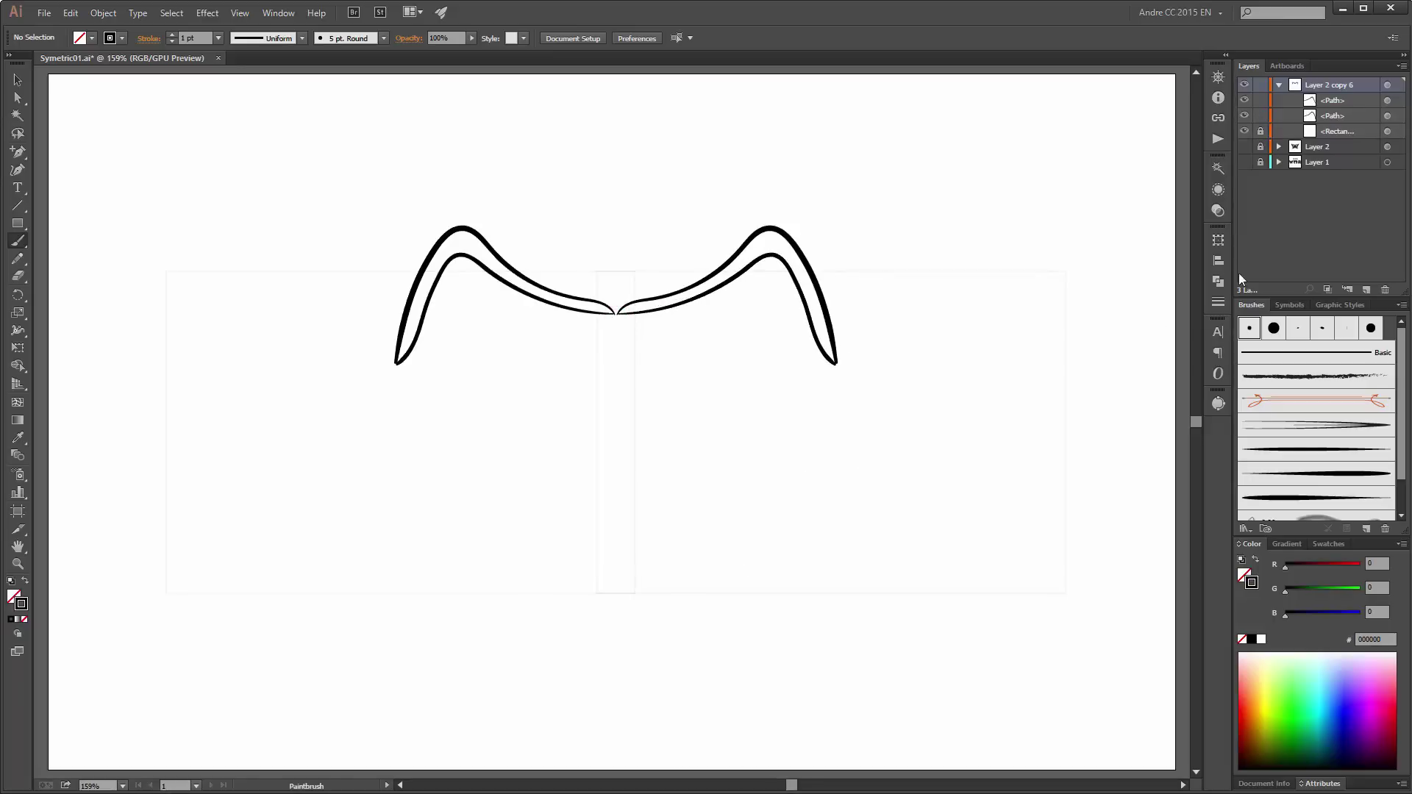
pyautogui.click(1337, 426)
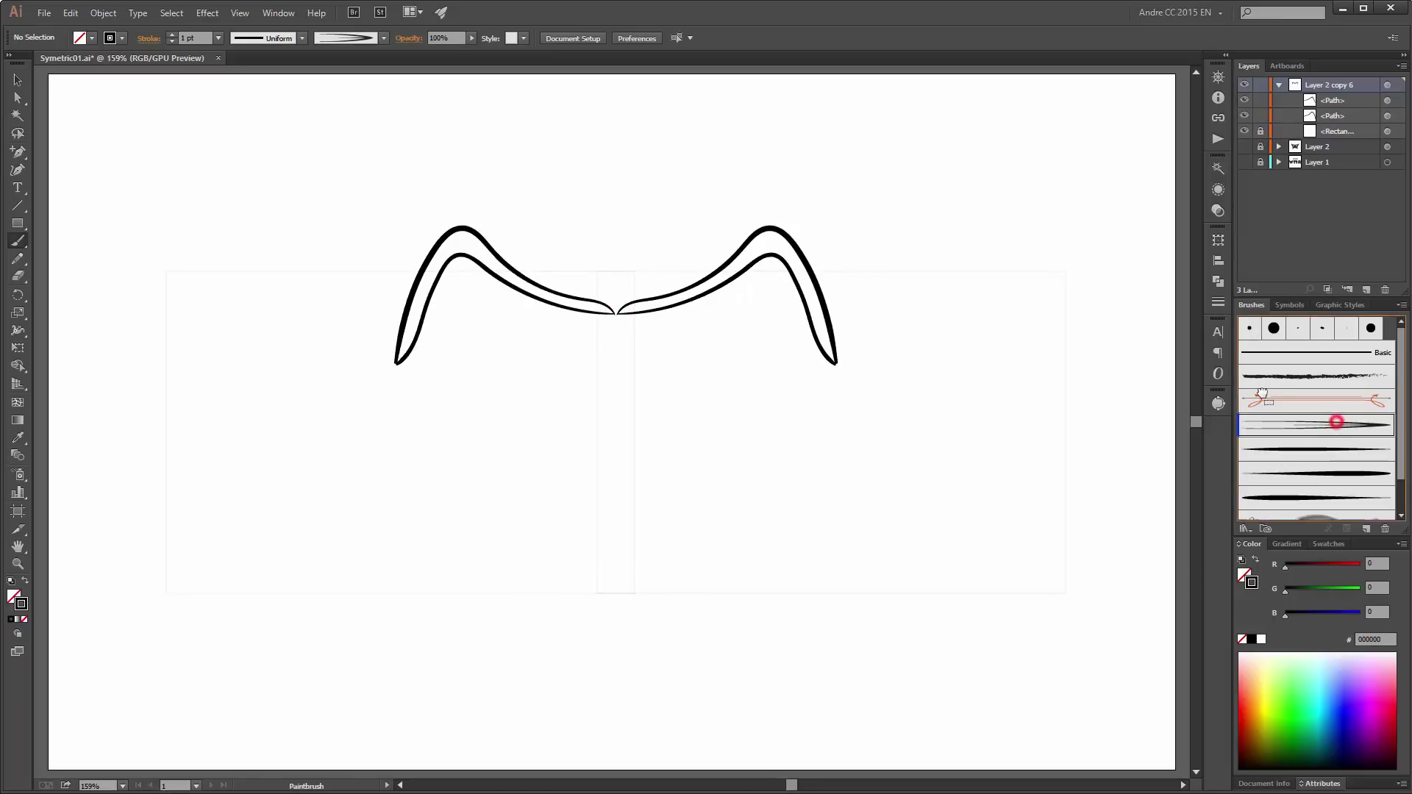
# Step: Paint a small top-right stroke, enlarge it, and return to the black tapered brush
pyautogui.moveTo(915, 168); pyautogui.dragTo(928, 170)
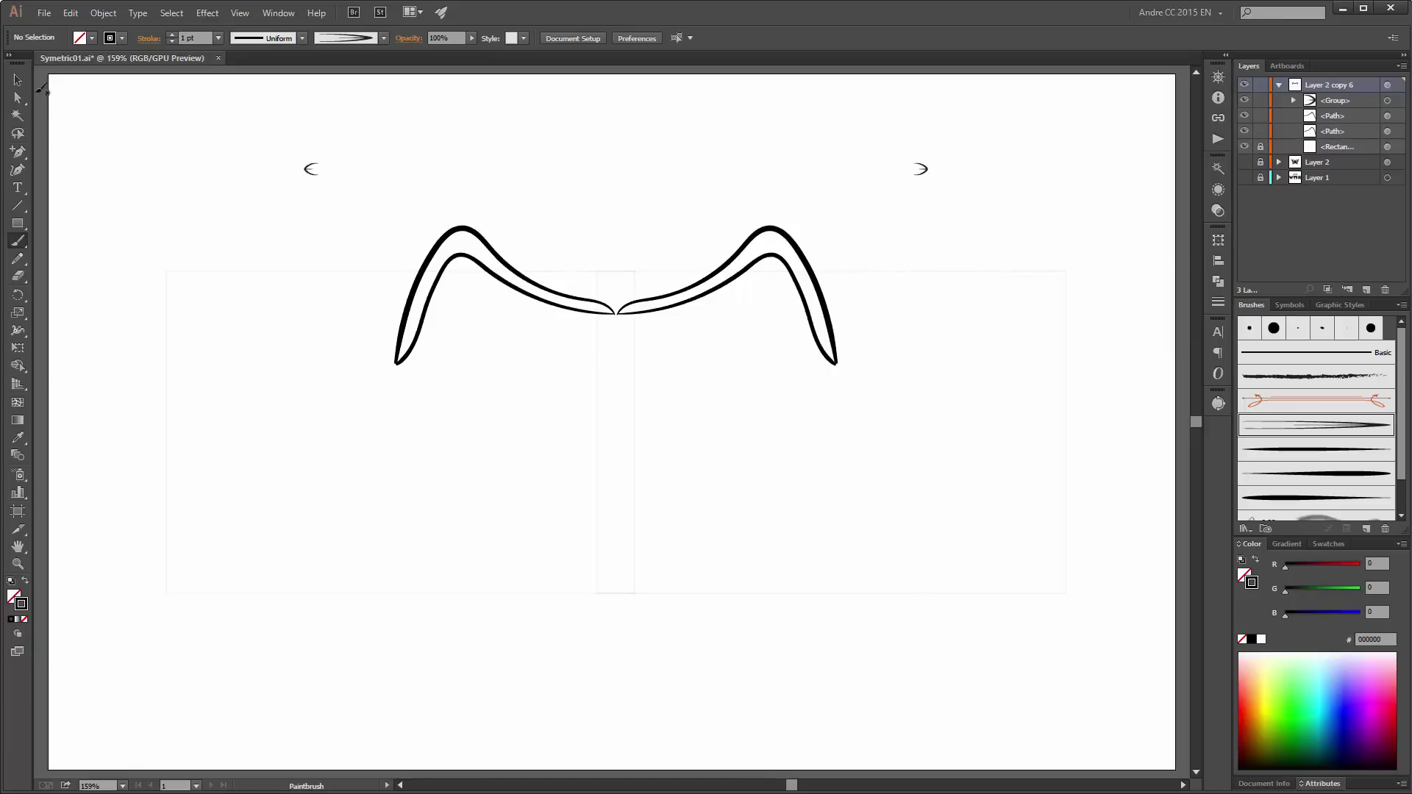
pyautogui.click(19, 80)
pyautogui.click(920, 170)
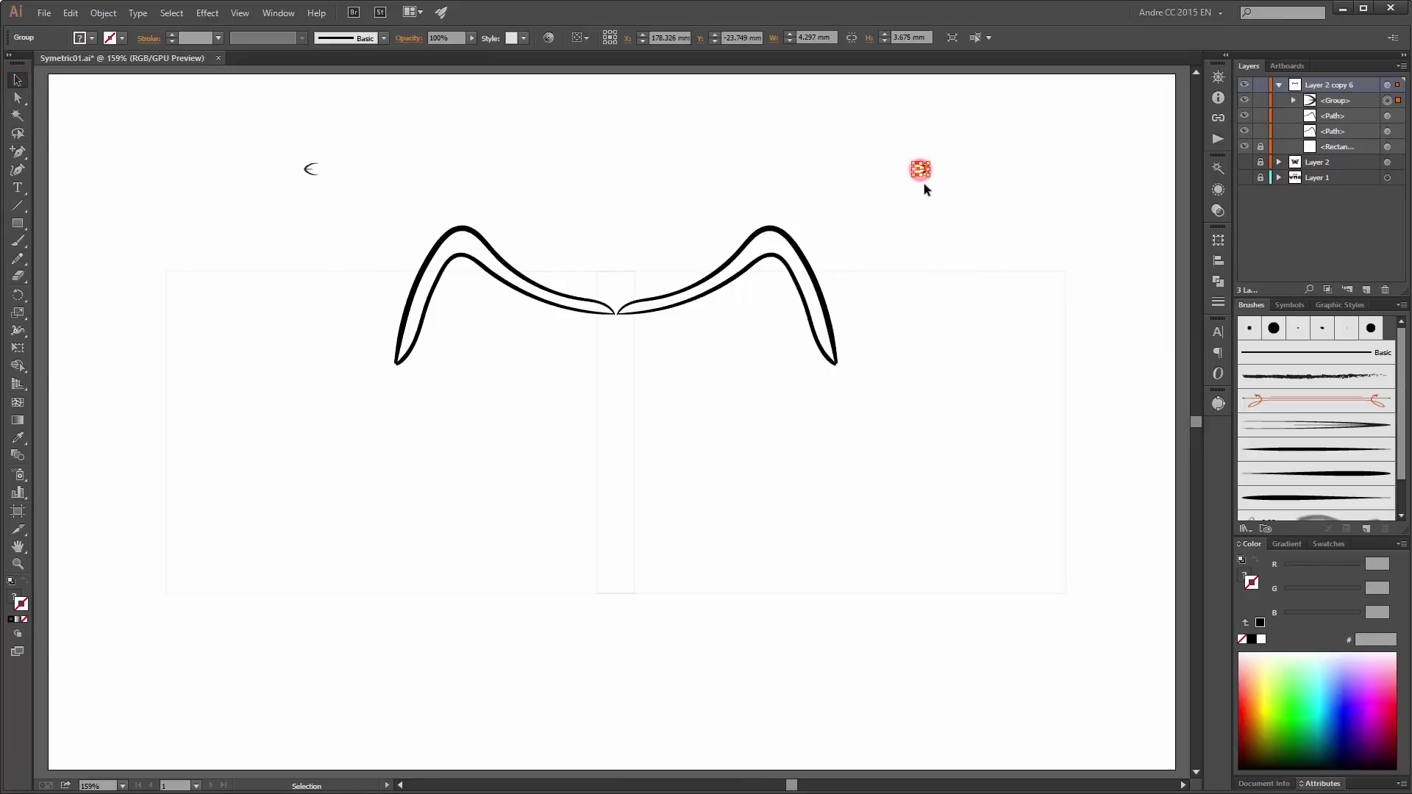
pyautogui.moveTo(929, 177); pyautogui.dragTo(987, 225)
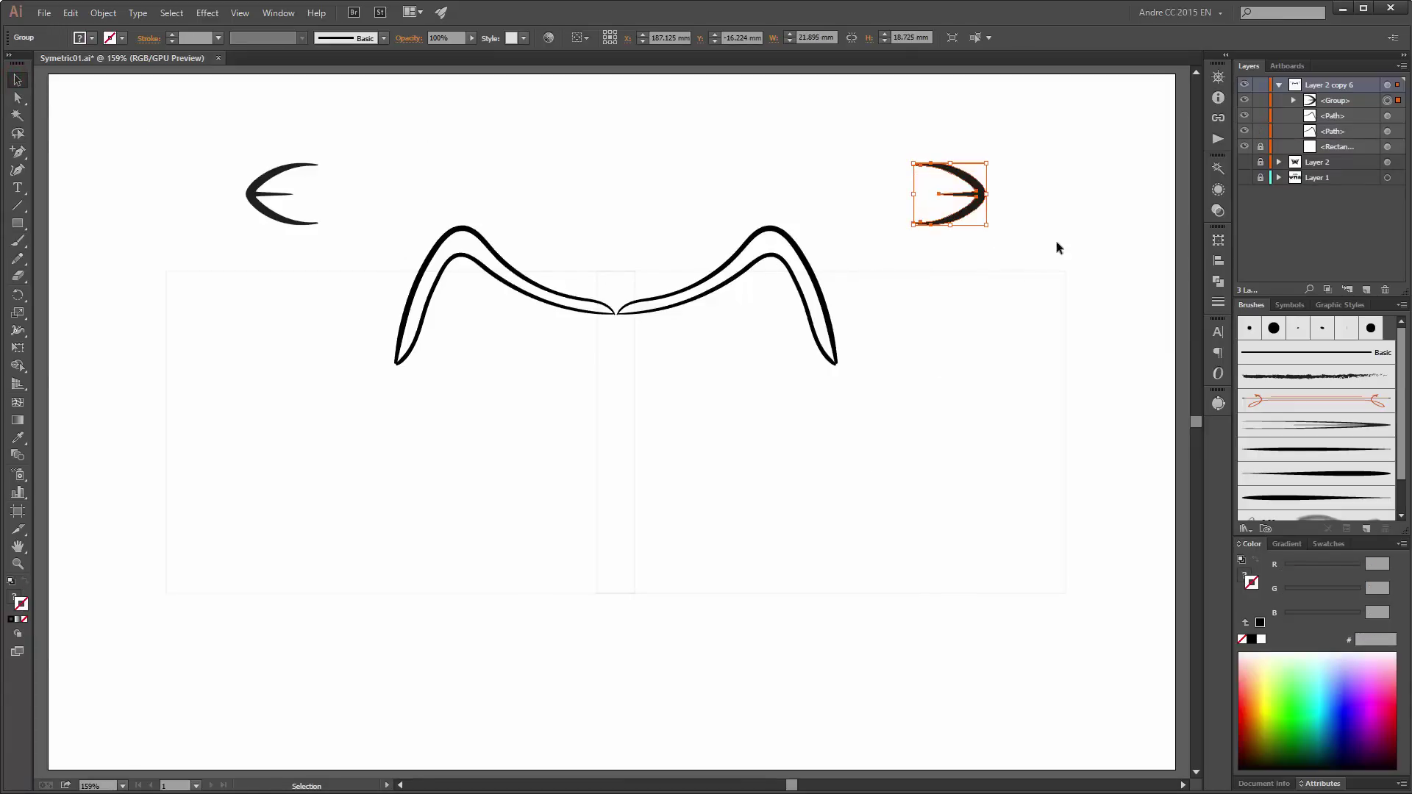
pyautogui.click(1066, 195)
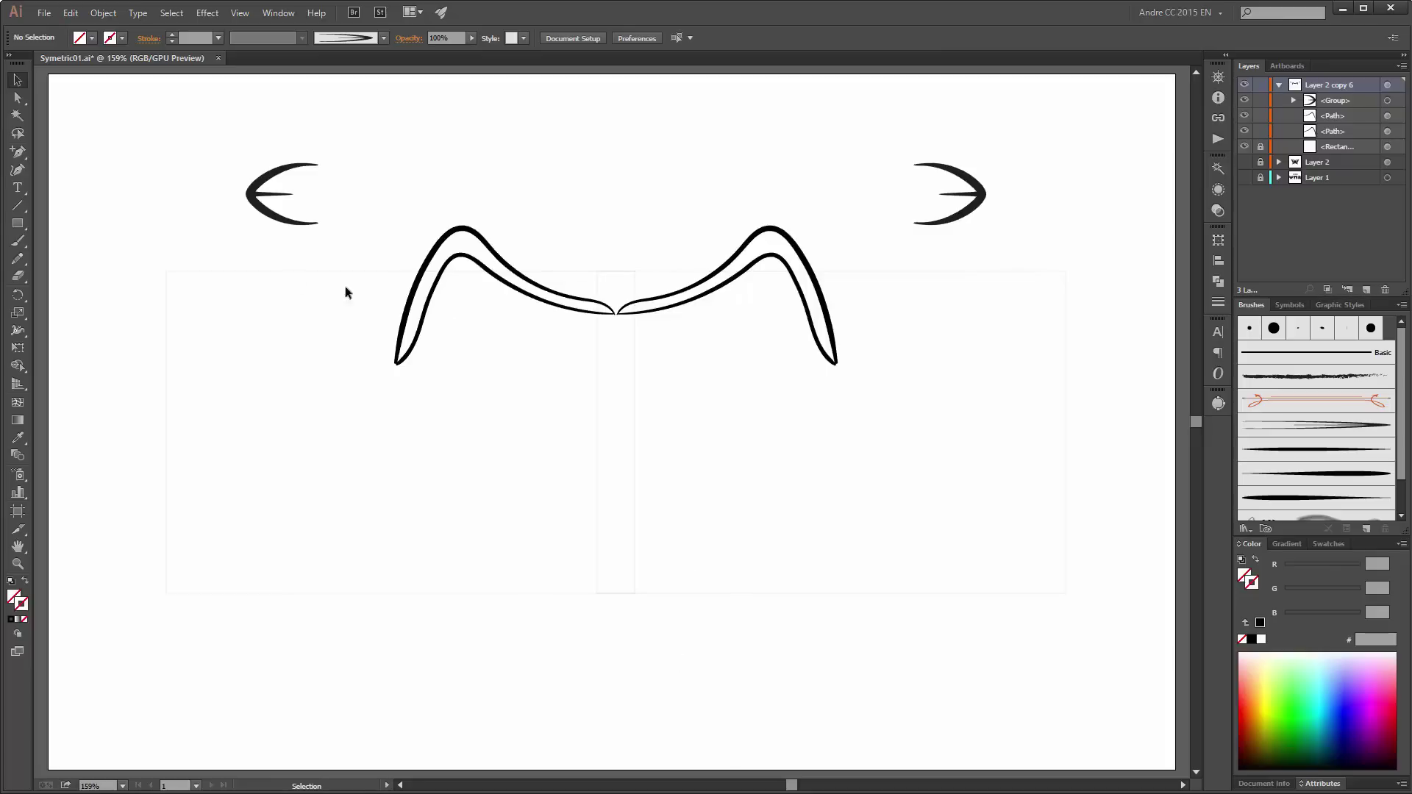
pyautogui.click(17, 241)
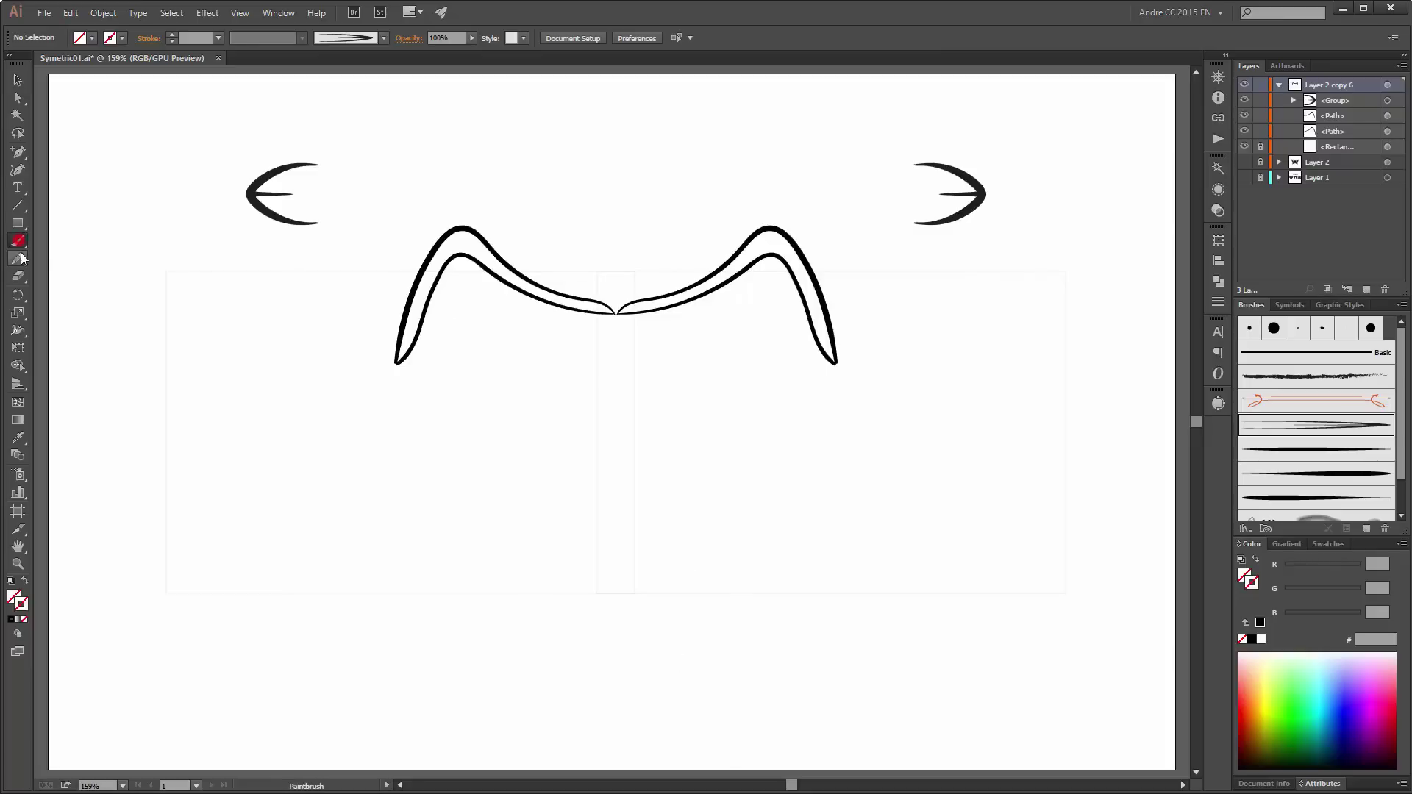
pyautogui.click(1317, 427)
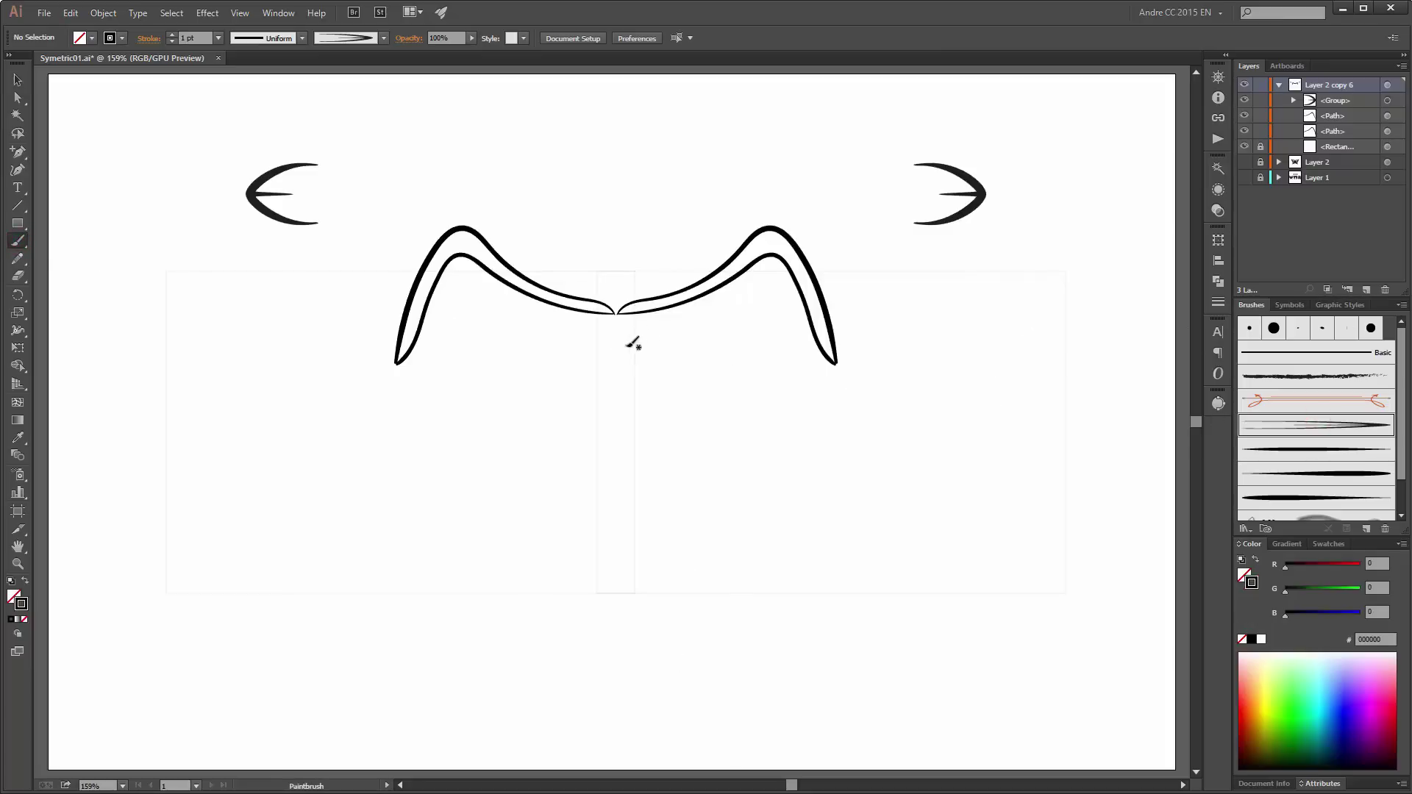
# Step: Paint two rows of short scalloped feather strokes and long feathers at the wing's bottom
pyautogui.moveTo(621, 315)
pyautogui.mouseDown()
pyautogui.moveTo(693, 309)
pyautogui.moveTo(763, 274)
pyautogui.mouseUp()
pyautogui.moveTo(632, 339)
pyautogui.mouseDown()
pyautogui.moveTo(648, 365)
pyautogui.moveTo(710, 342)
pyautogui.mouseUp()
pyautogui.moveTo(717, 320)
pyautogui.mouseDown()
pyautogui.moveTo(730, 337)
pyautogui.moveTo(760, 325)
pyautogui.mouseUp()
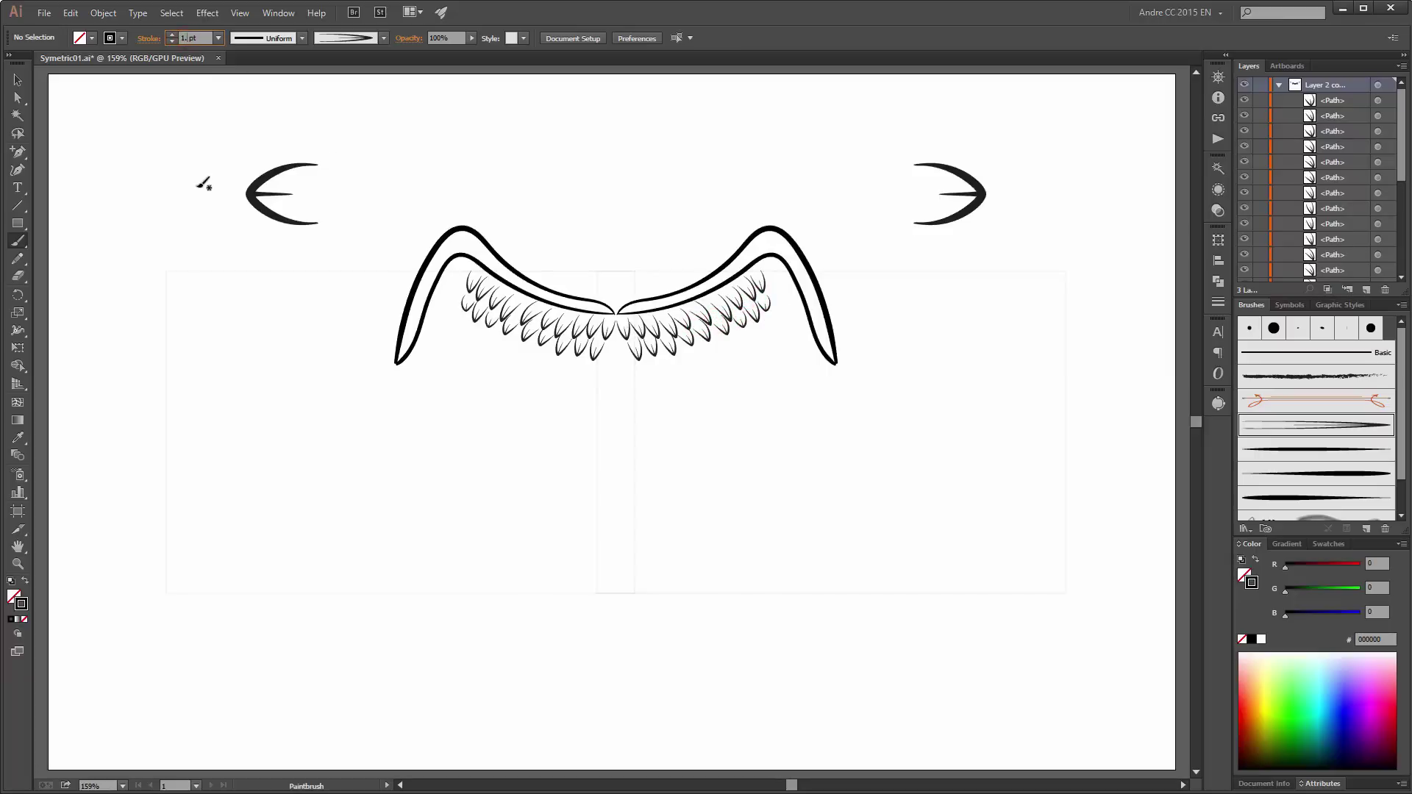
pyautogui.moveTo(771, 259)
pyautogui.mouseDown()
pyautogui.moveTo(797, 324)
pyautogui.moveTo(762, 328)
pyautogui.moveTo(735, 360)
pyautogui.moveTo(698, 345)
pyautogui.mouseUp()
pyautogui.moveTo(791, 318)
pyautogui.mouseDown()
pyautogui.moveTo(809, 368)
pyautogui.moveTo(708, 386)
pyautogui.mouseUp()
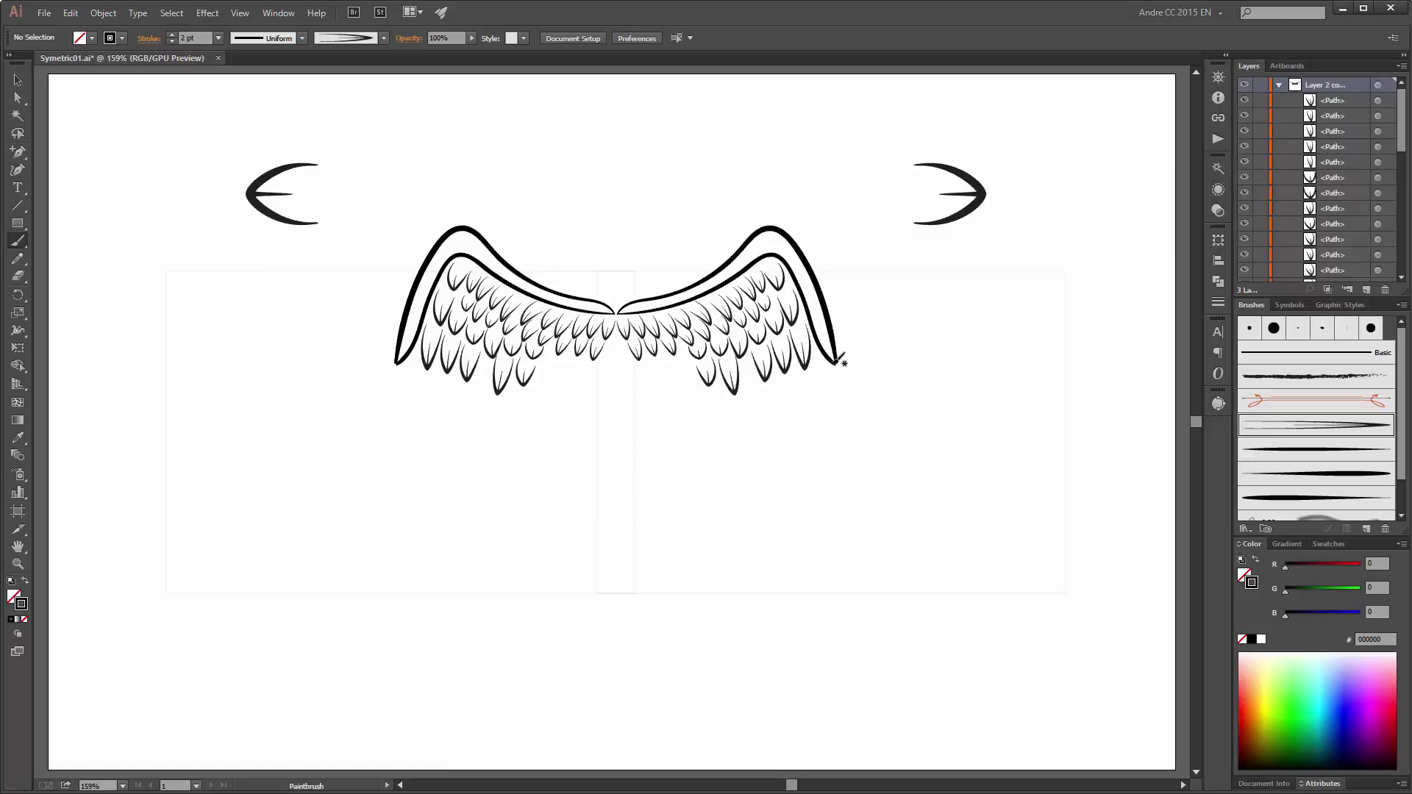
# Step: Paint long flight feathers from the right wingtip along the inner edge, then save
pyautogui.moveTo(839, 399)
pyautogui.mouseDown()
pyautogui.moveTo(784, 576)
pyautogui.moveTo(724, 688)
pyautogui.mouseUp()
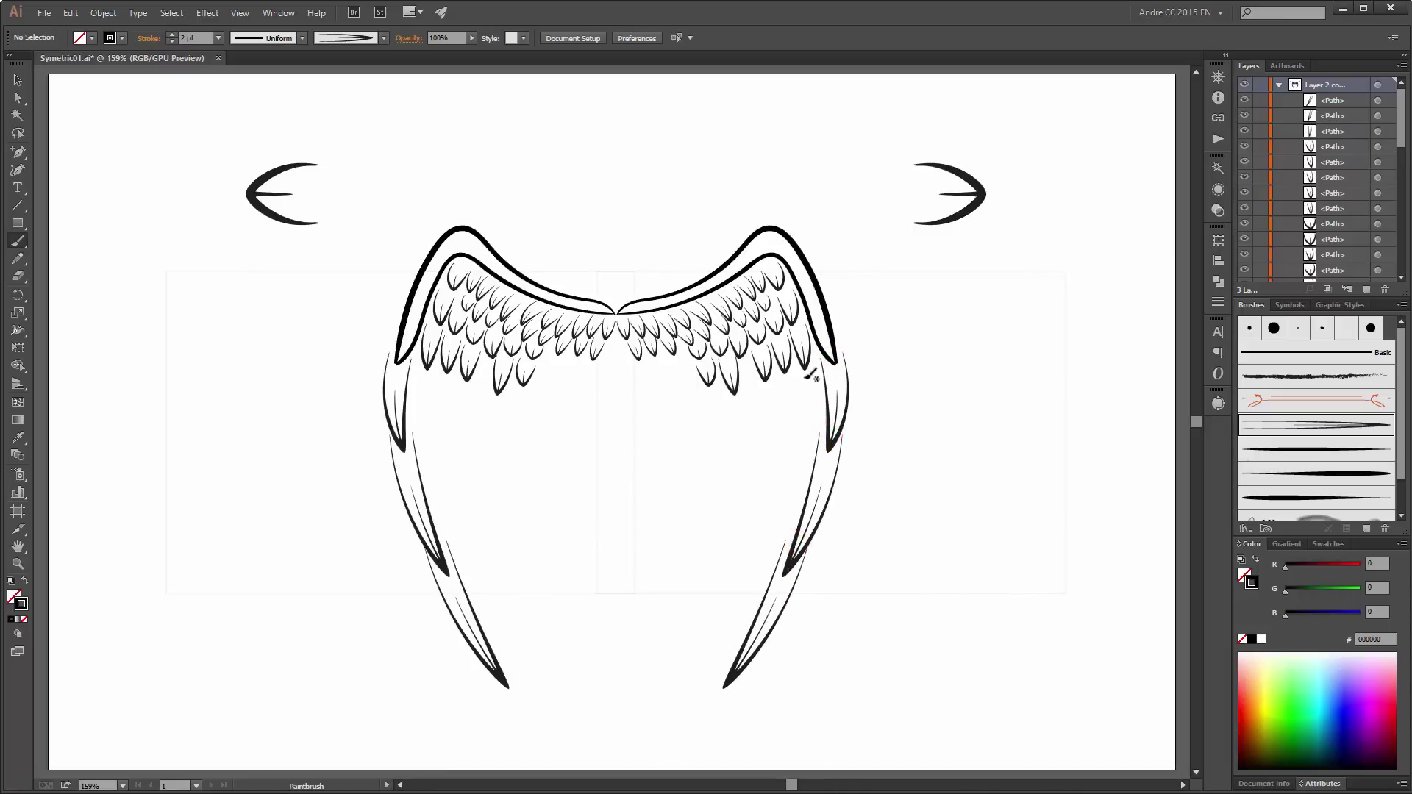
pyautogui.moveTo(811, 376); pyautogui.dragTo(782, 513)
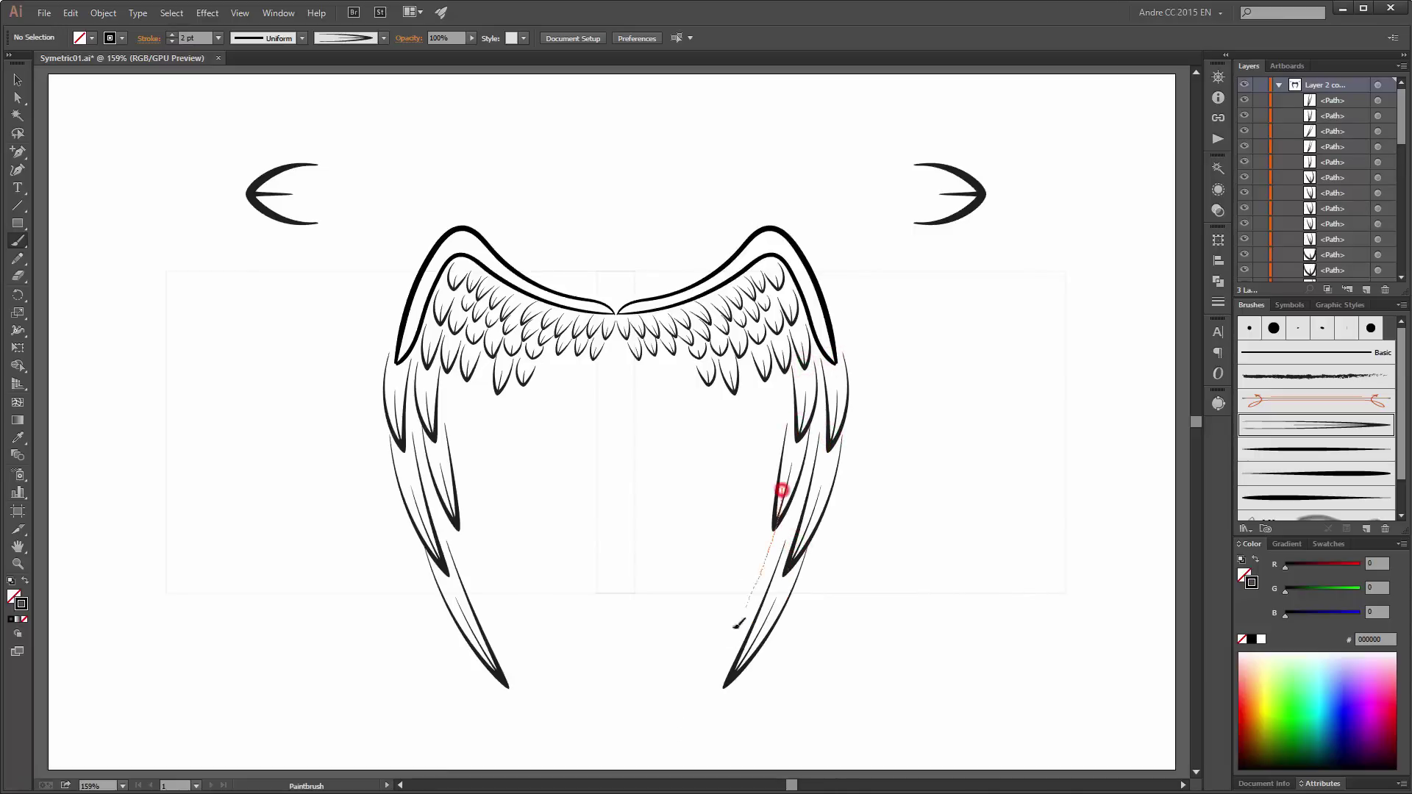
pyautogui.moveTo(738, 625); pyautogui.dragTo(736, 628)
pyautogui.moveTo(782, 364); pyautogui.dragTo(749, 515)
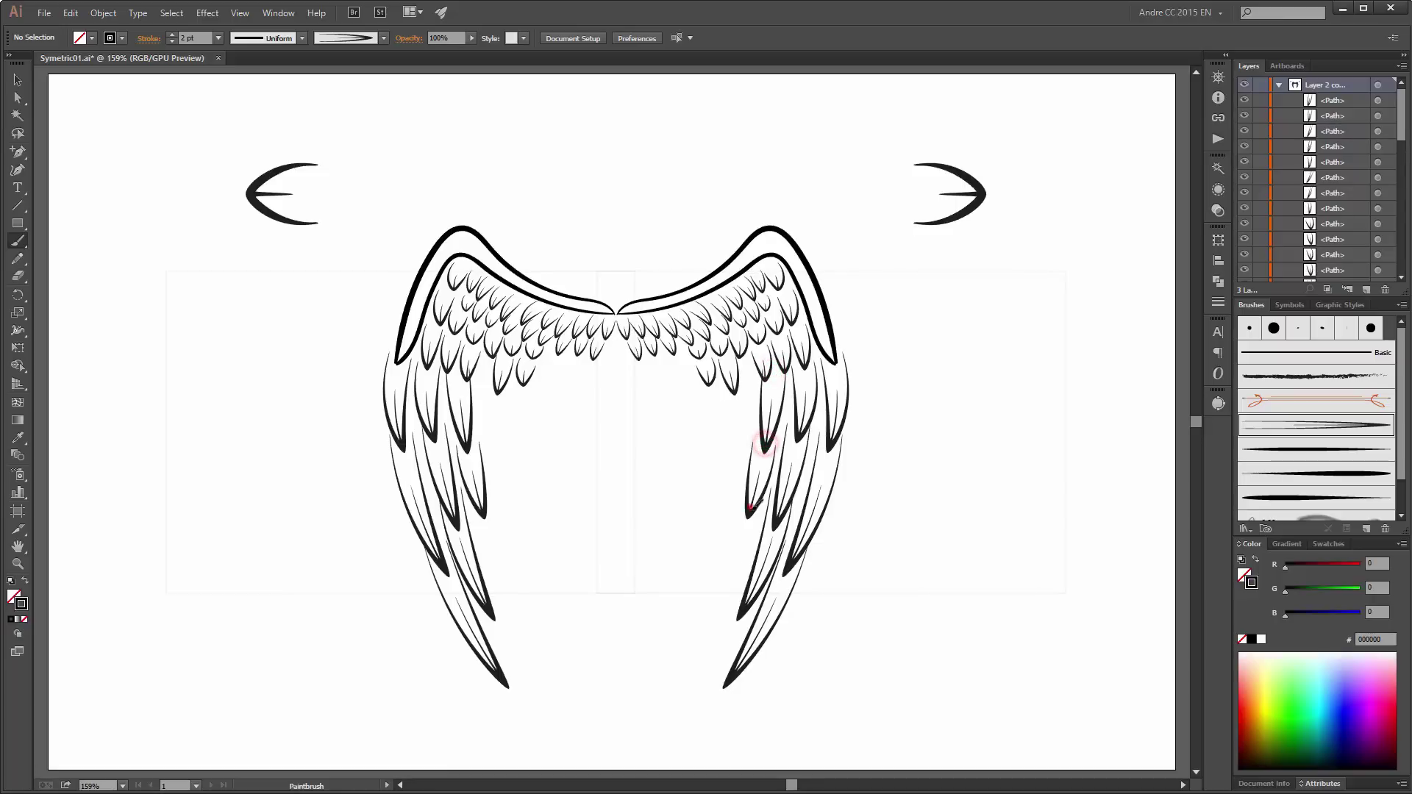
pyautogui.moveTo(742, 364); pyautogui.dragTo(728, 495)
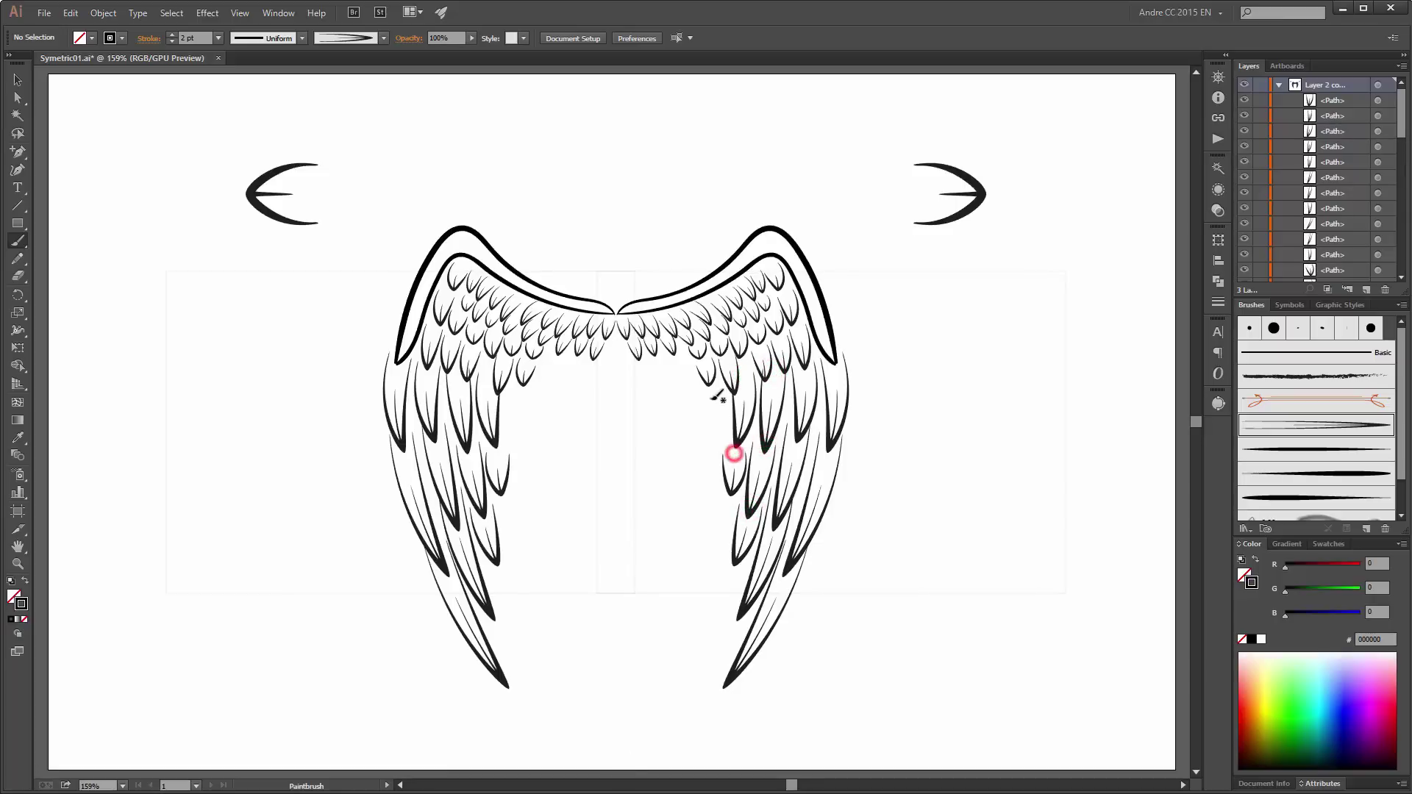
pyautogui.moveTo(706, 381)
pyautogui.mouseDown()
pyautogui.moveTo(725, 434)
pyautogui.moveTo(695, 411)
pyautogui.mouseUp()
pyautogui.moveTo(647, 366); pyautogui.dragTo(710, 478)
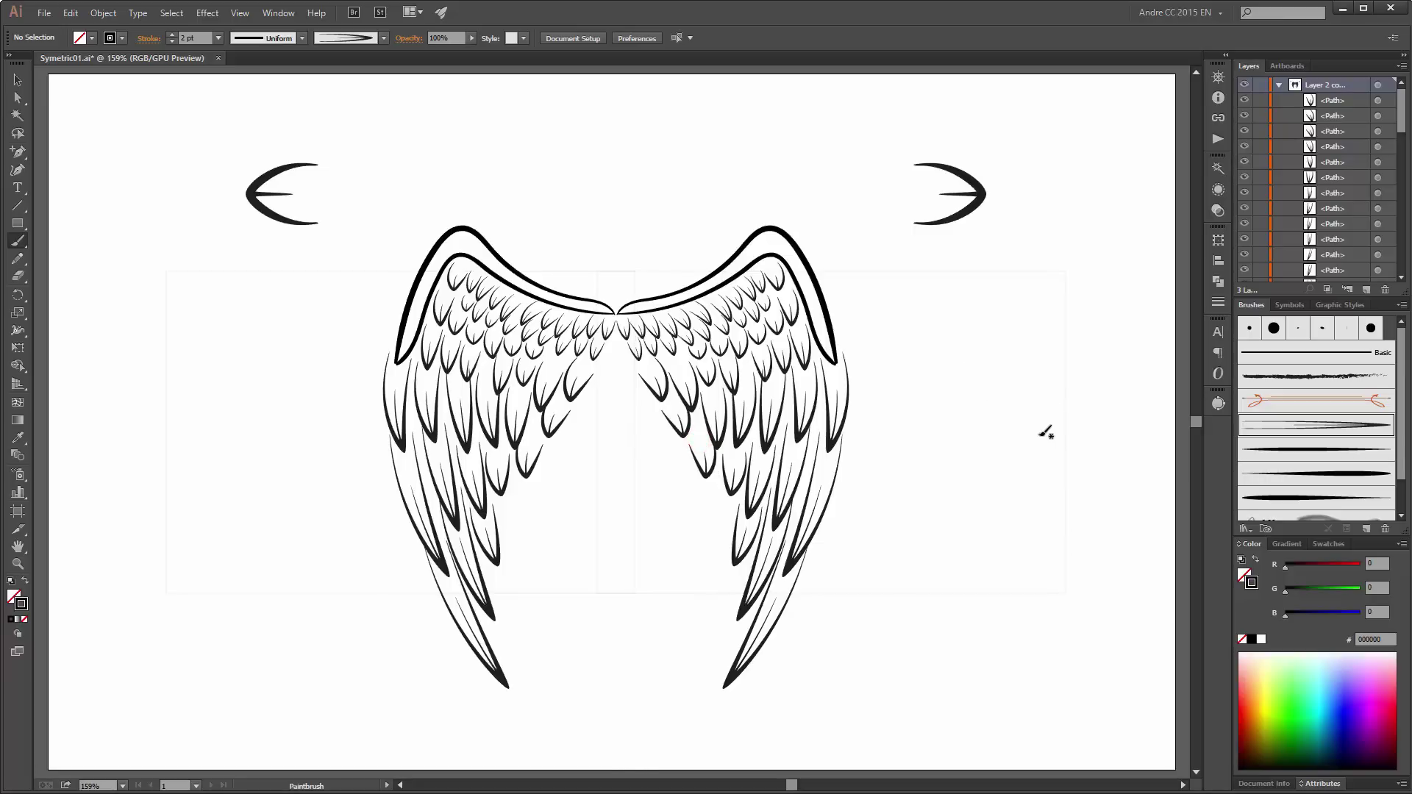
pyautogui.hotkey('ctrl', 's')
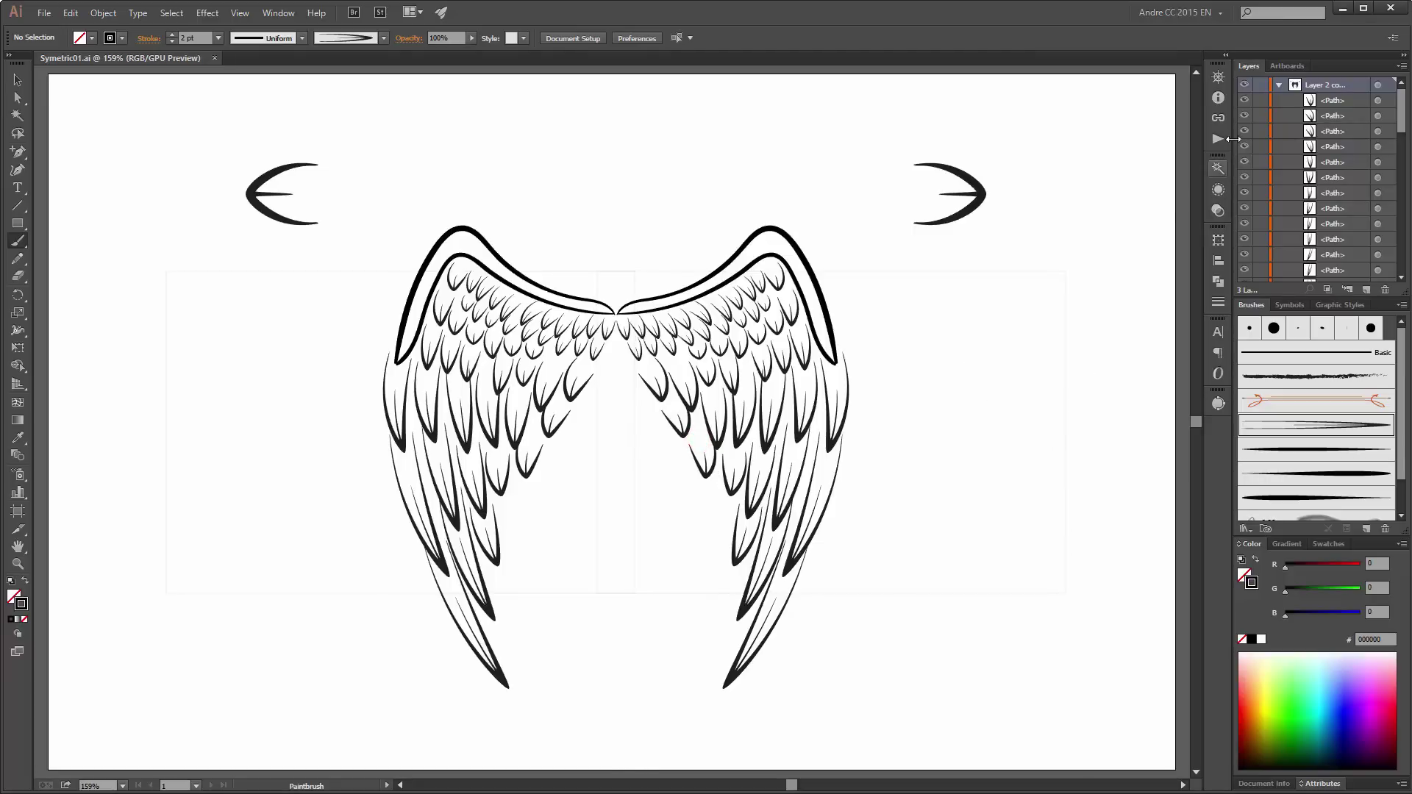
# Step: Toggle layer visibility and duplicate the wing layer as Layer 2 copy 7
pyautogui.click(1278, 84)
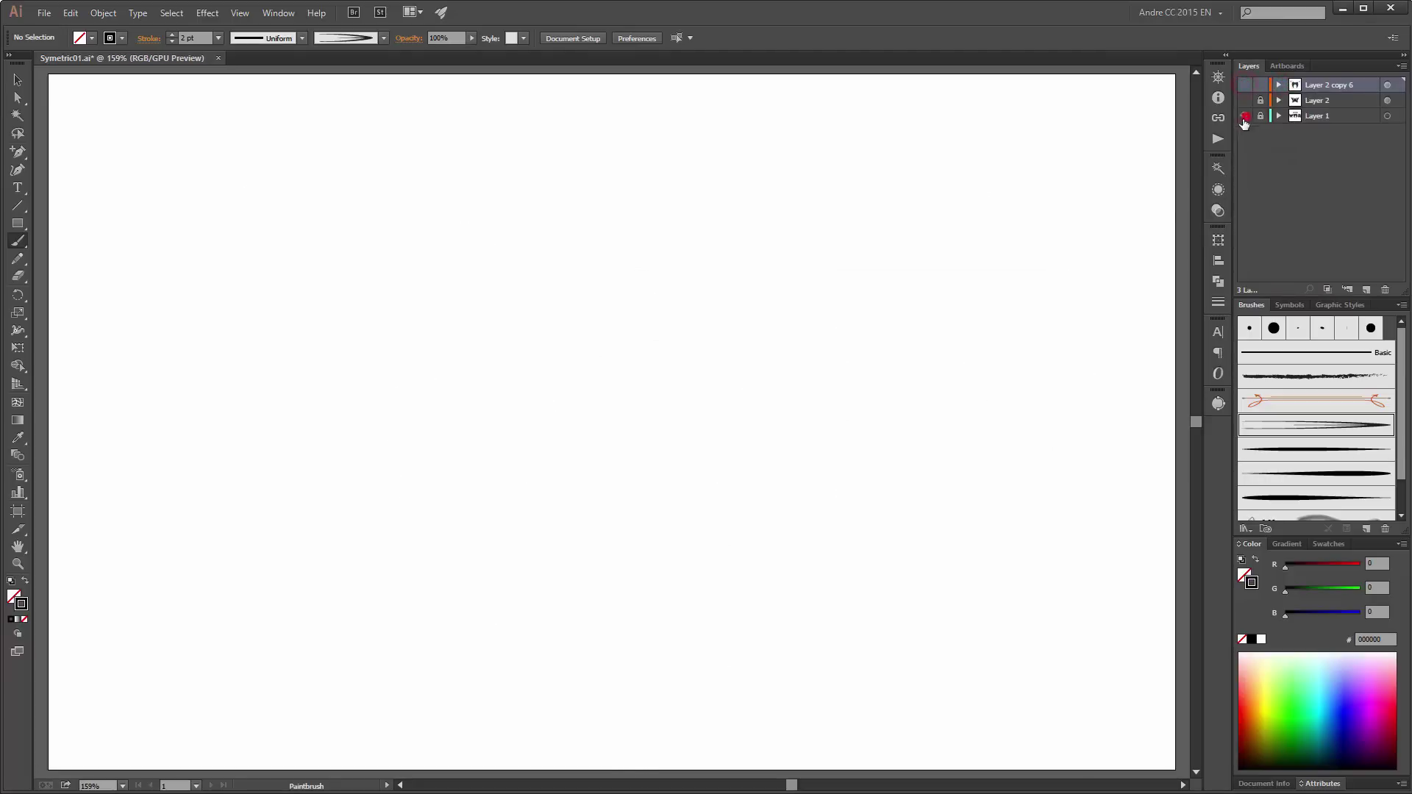
pyautogui.click(1244, 116)
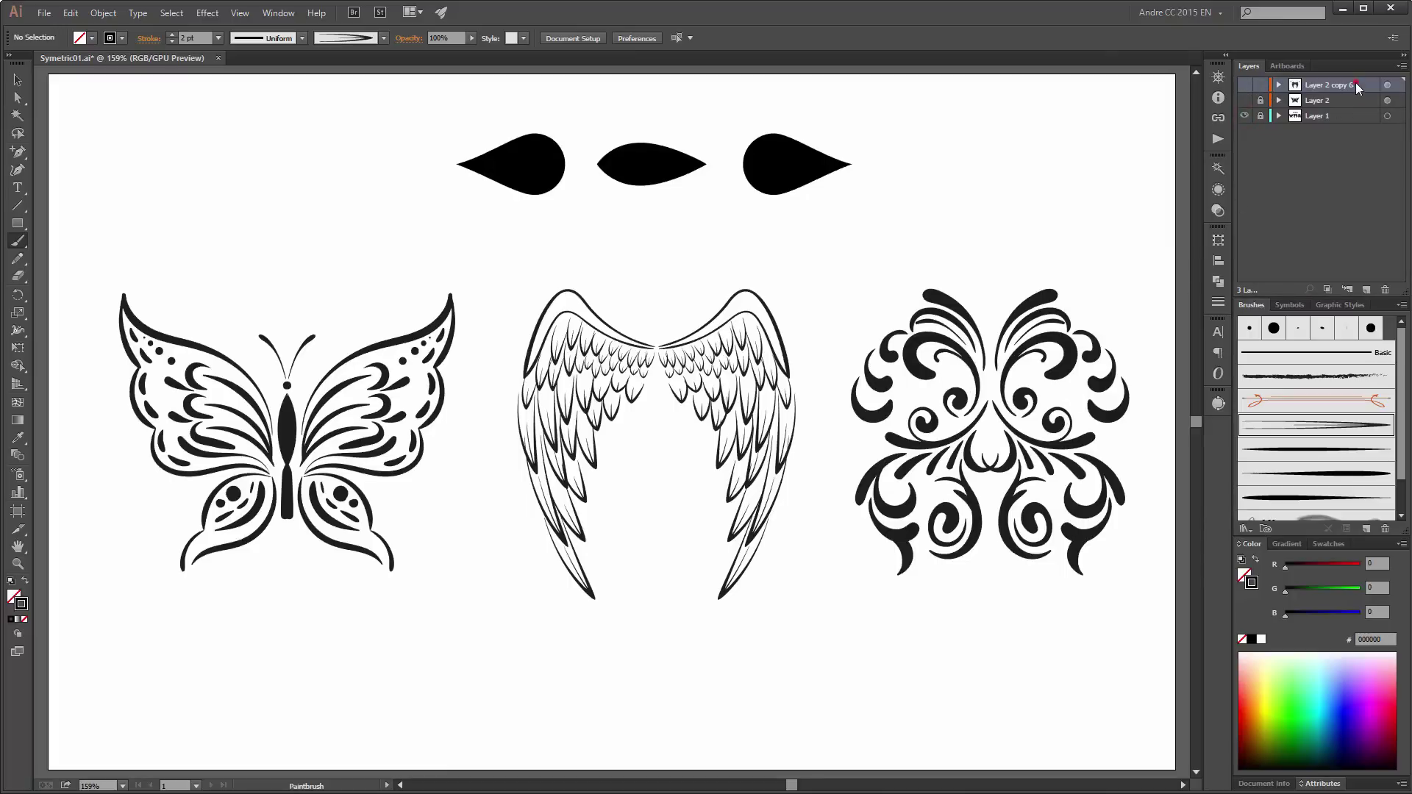
pyautogui.moveTo(1358, 88); pyautogui.dragTo(1360, 168)
pyautogui.moveTo(1365, 274); pyautogui.dragTo(1366, 289)
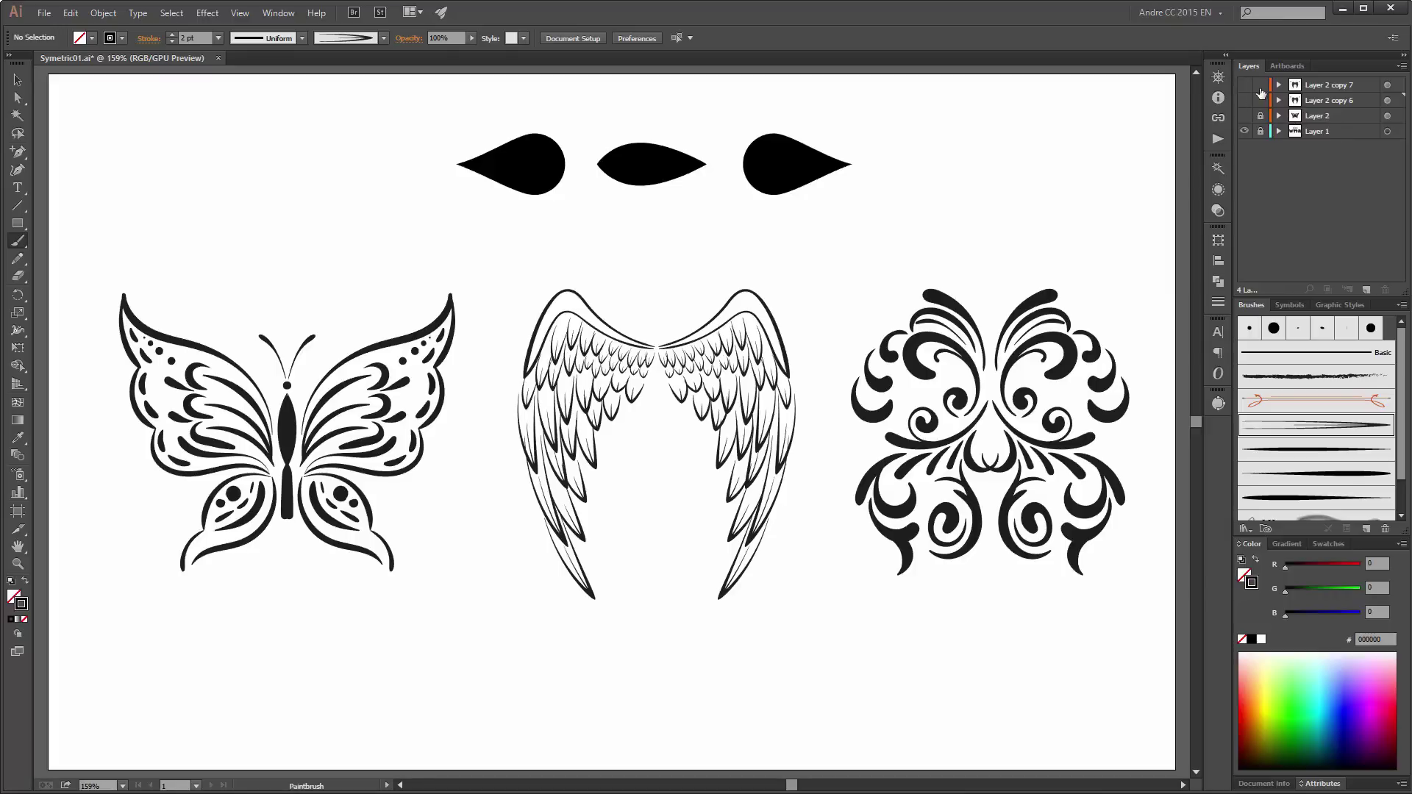
# Step: Show Layer 2 copy 7, hide the other layers, and delete all its copied wing artwork
pyautogui.click(1244, 84)
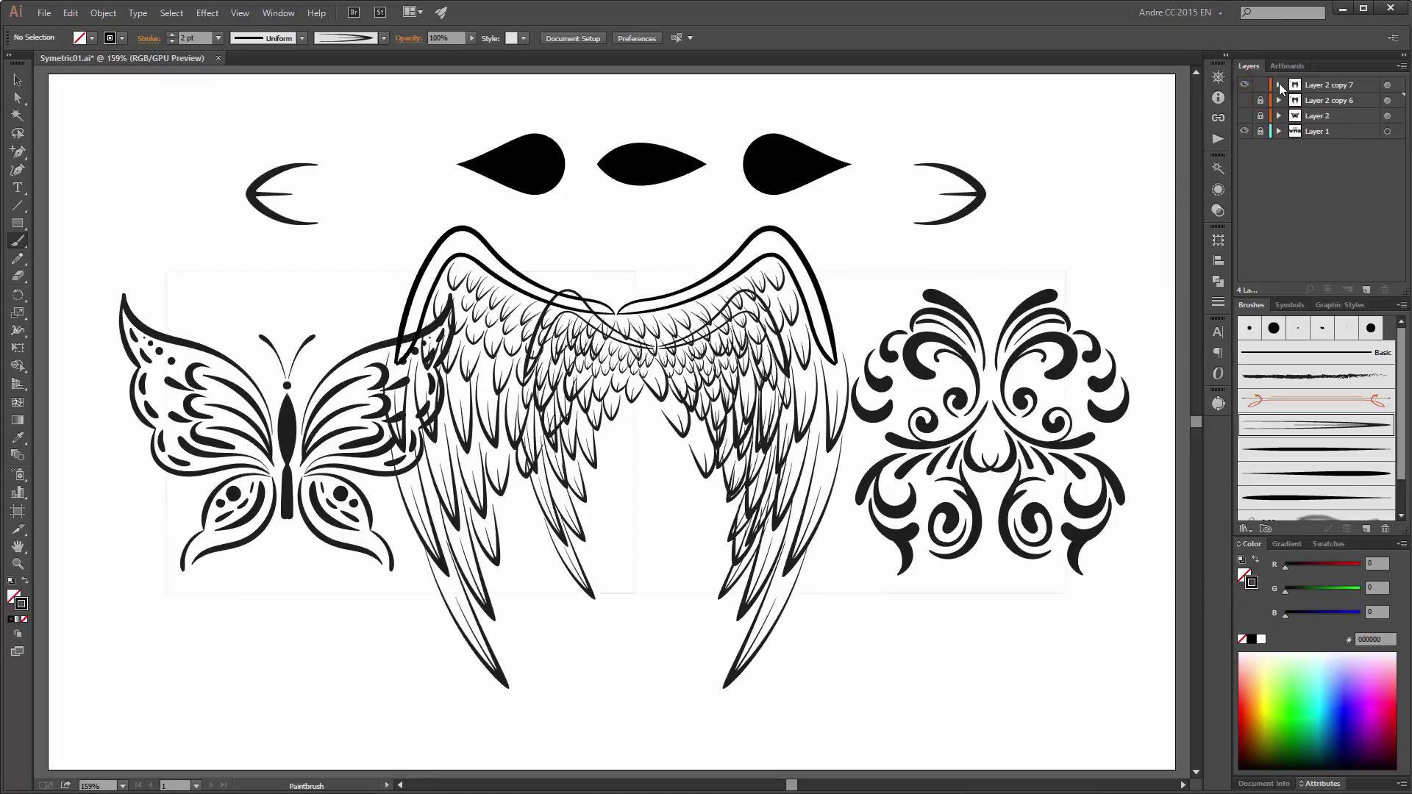
pyautogui.click(1279, 85)
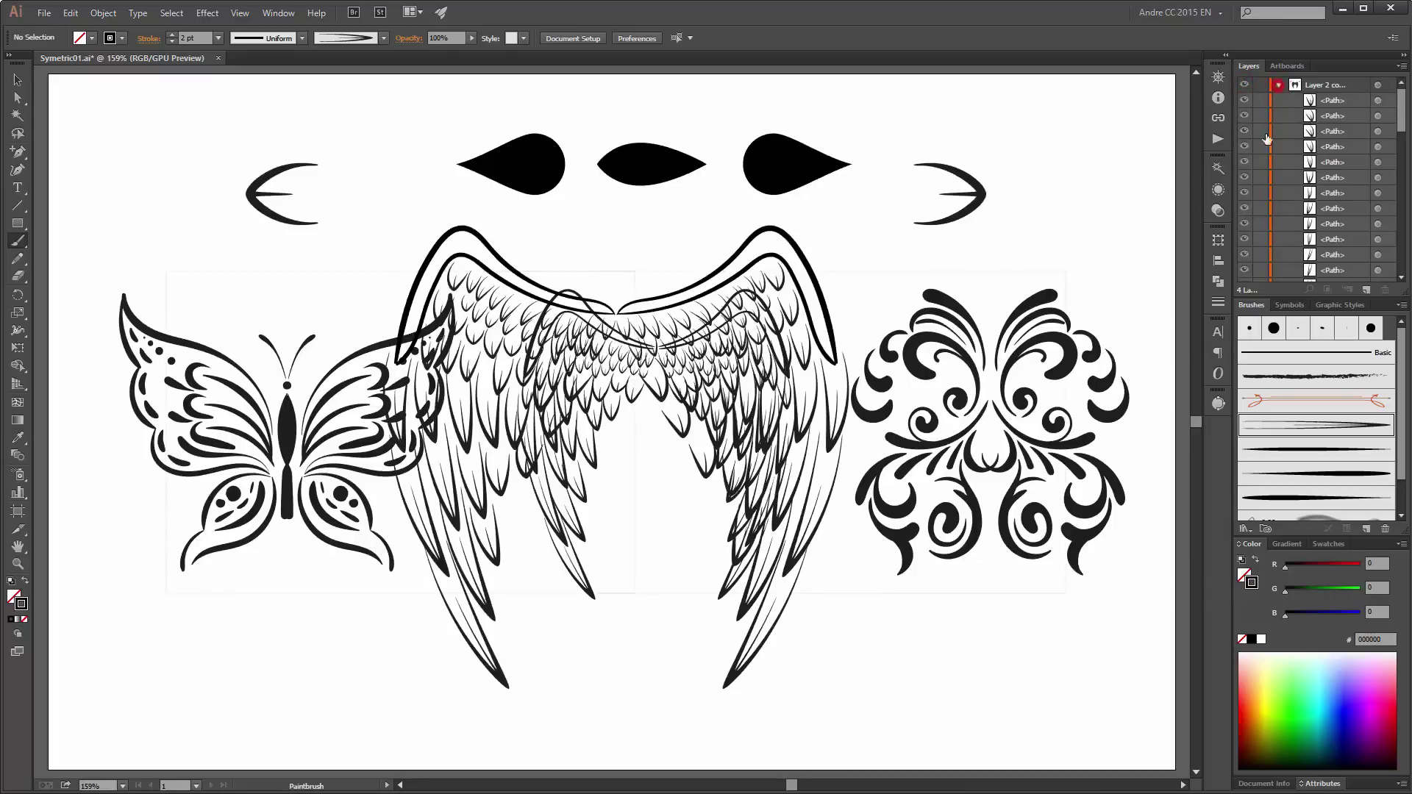
pyautogui.click(1279, 85)
pyautogui.moveTo(1245, 100); pyautogui.dragTo(1245, 131)
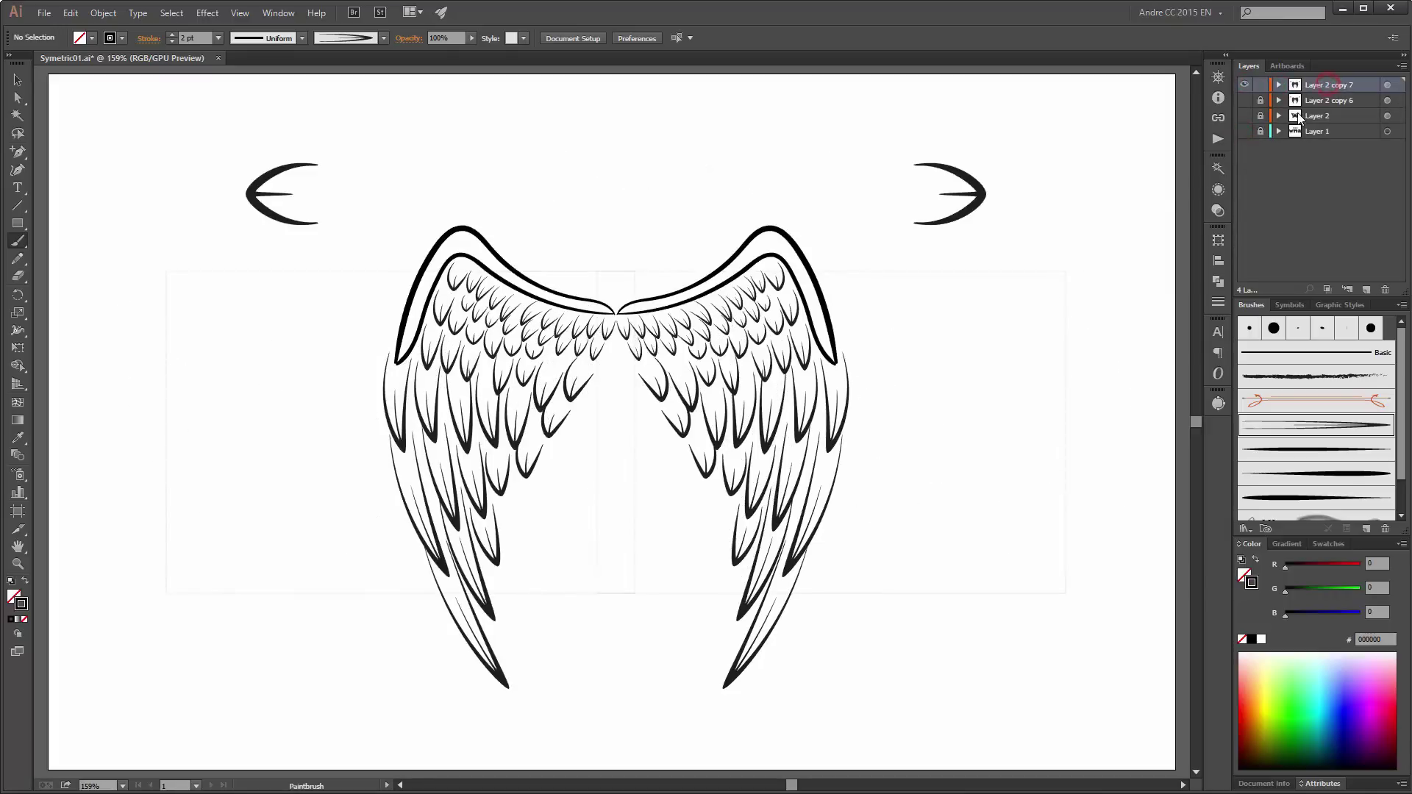
pyautogui.hotkey('ctrl', 'a')
pyautogui.press('Delete')
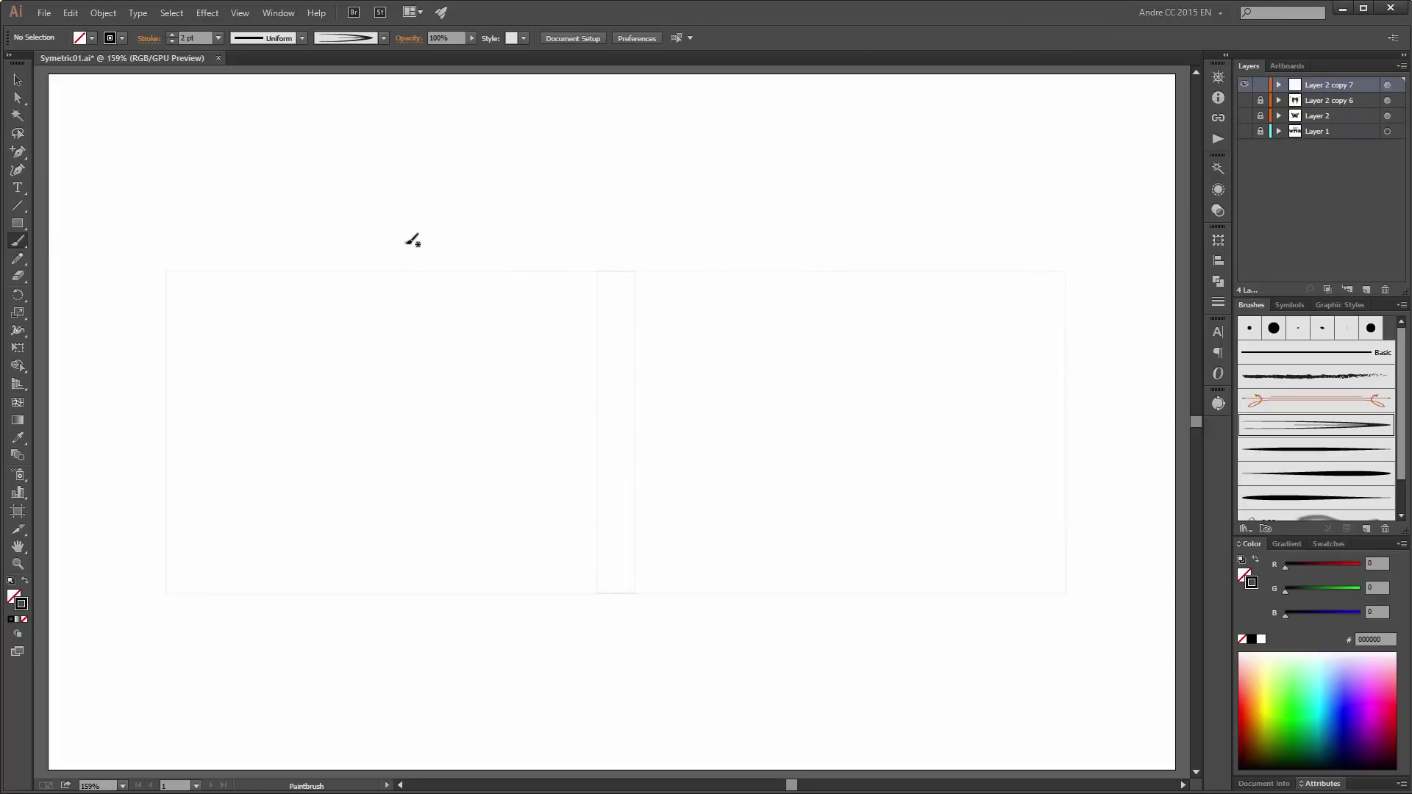
# Step: Paint two spirals right of centre with the 5 pt. Round brush and save
pyautogui.click(19, 245)
pyautogui.click(1251, 329)
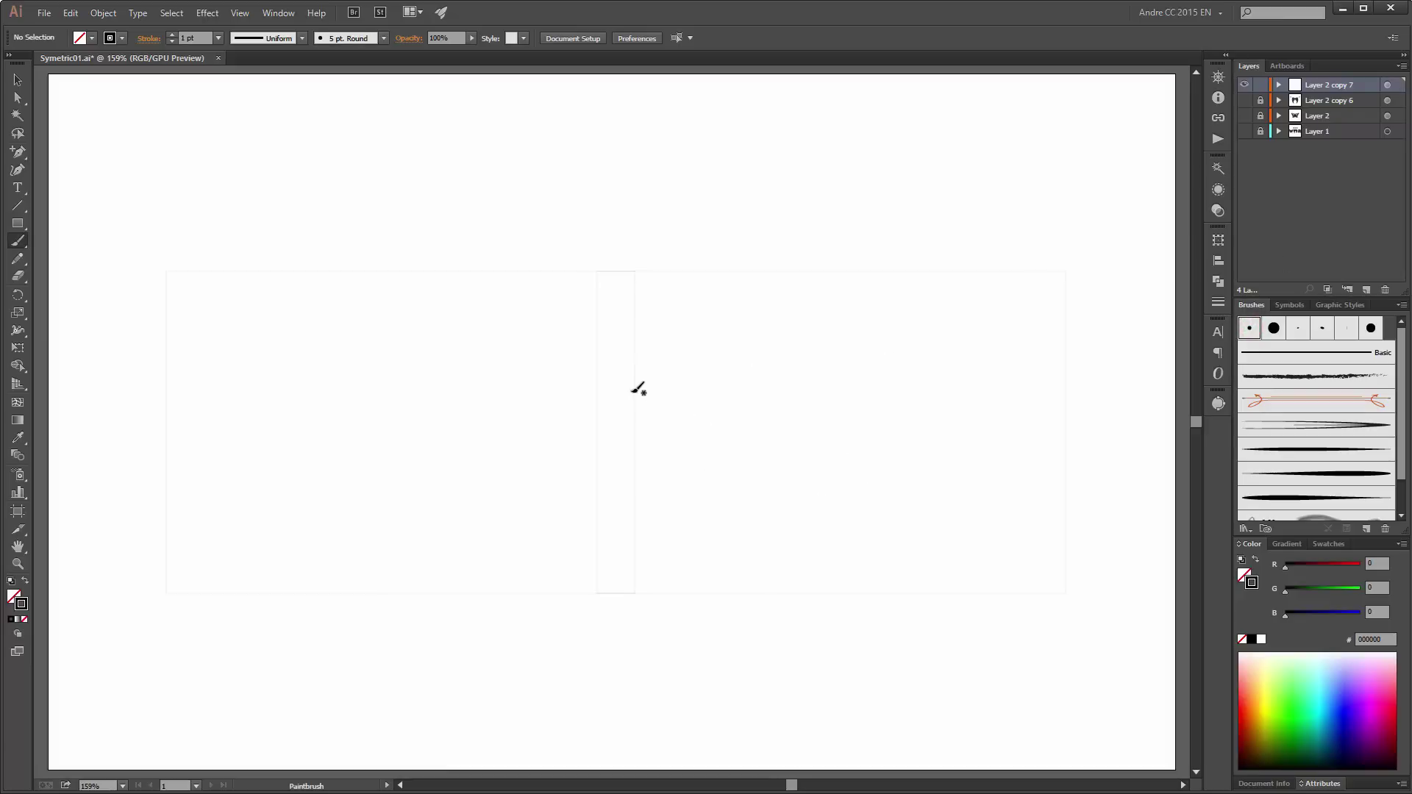
pyautogui.moveTo(629, 391); pyautogui.dragTo(664, 342)
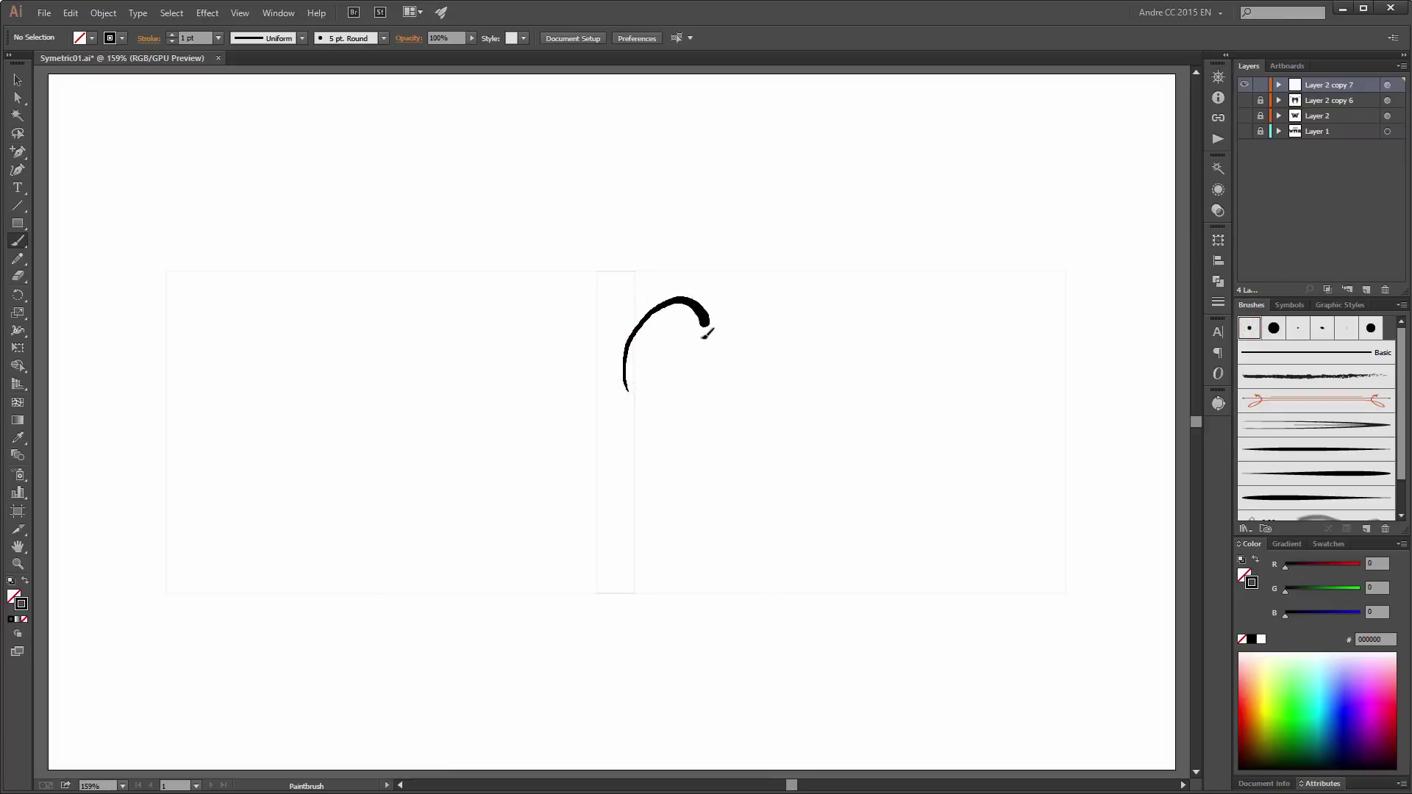
pyautogui.hotkey('ctrl', 's')
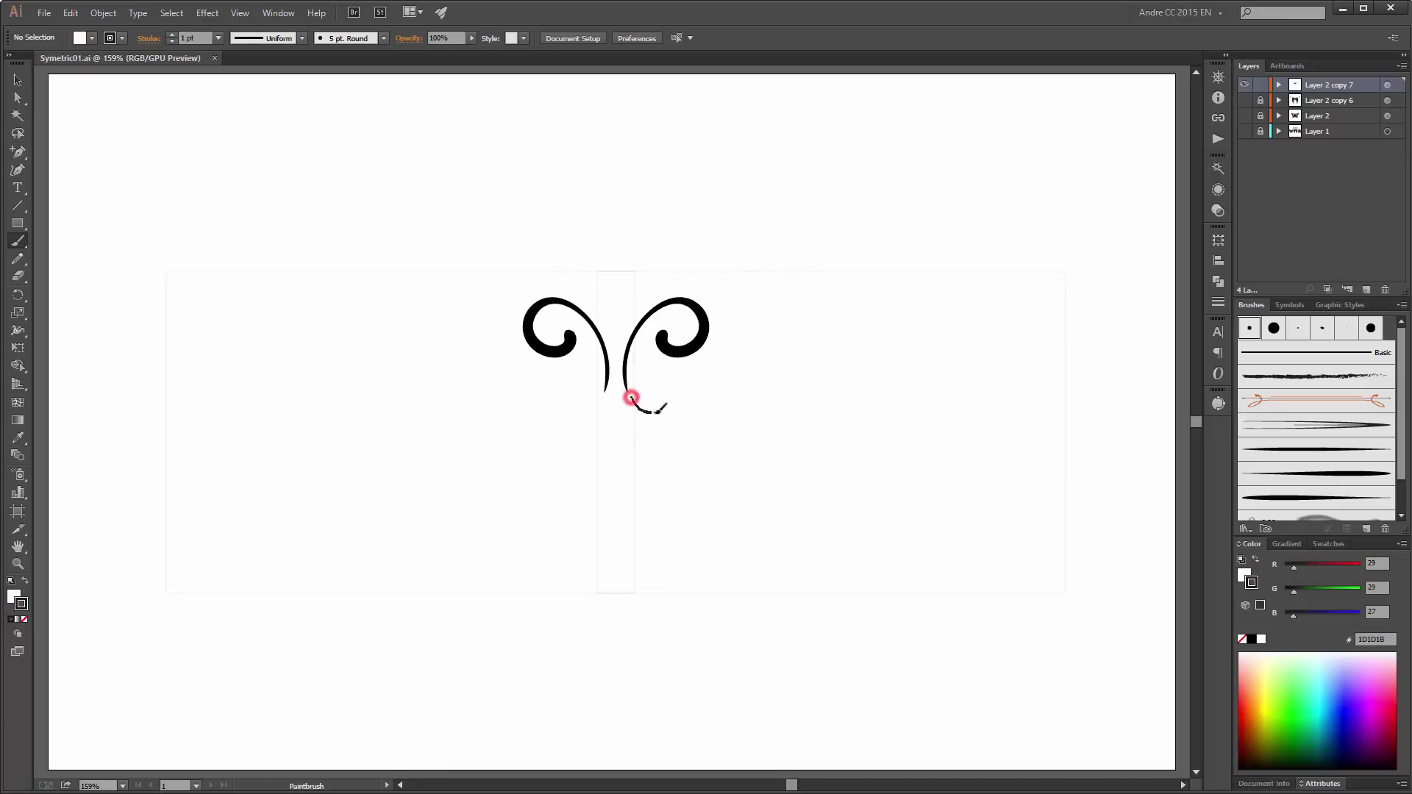
pyautogui.moveTo(660, 410)
pyautogui.mouseDown()
pyautogui.moveTo(658, 388)
pyautogui.moveTo(717, 489)
pyautogui.mouseUp()
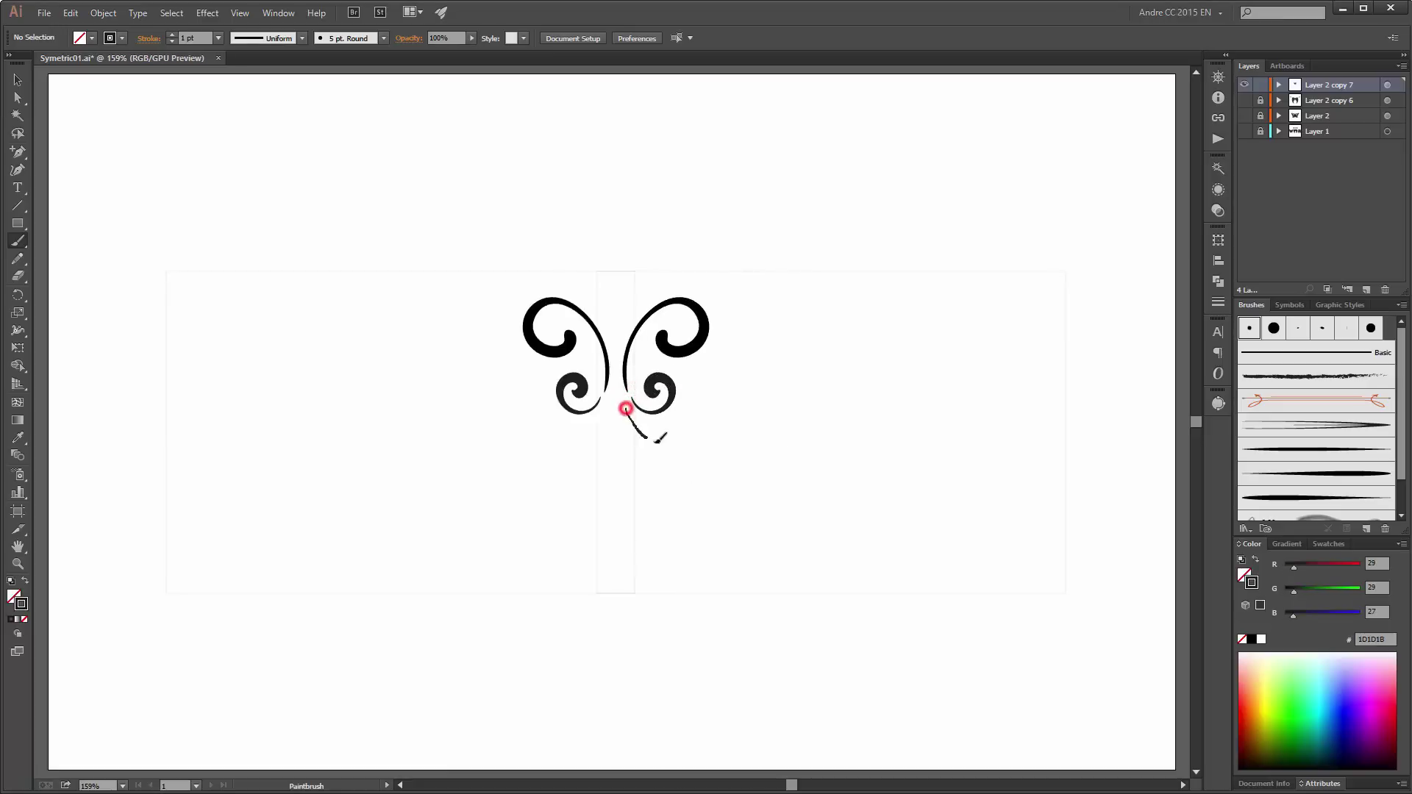
# Step: Add dots, two curved strokes, a top curl, small leaves and a lower hook
pyautogui.click(645, 421)
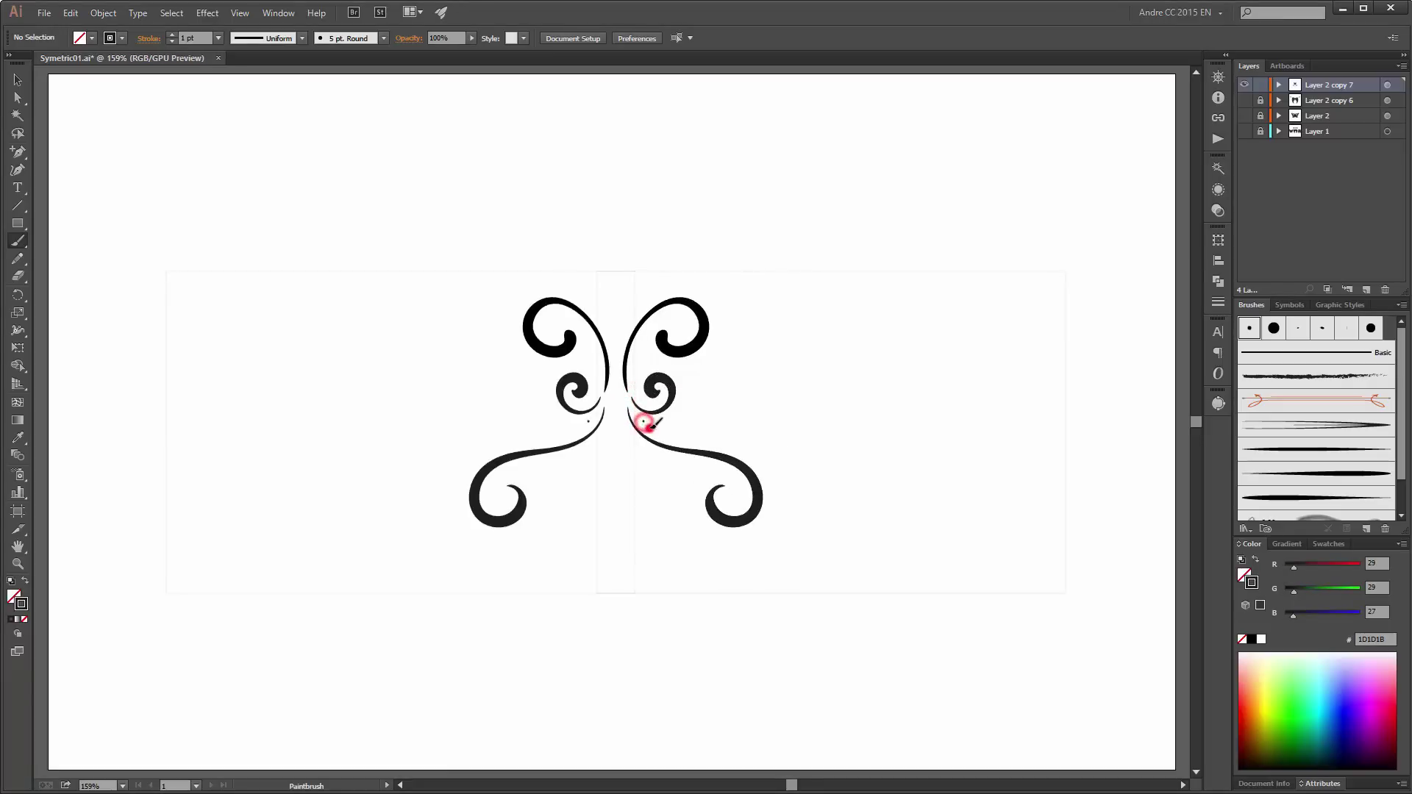
pyautogui.click(673, 437)
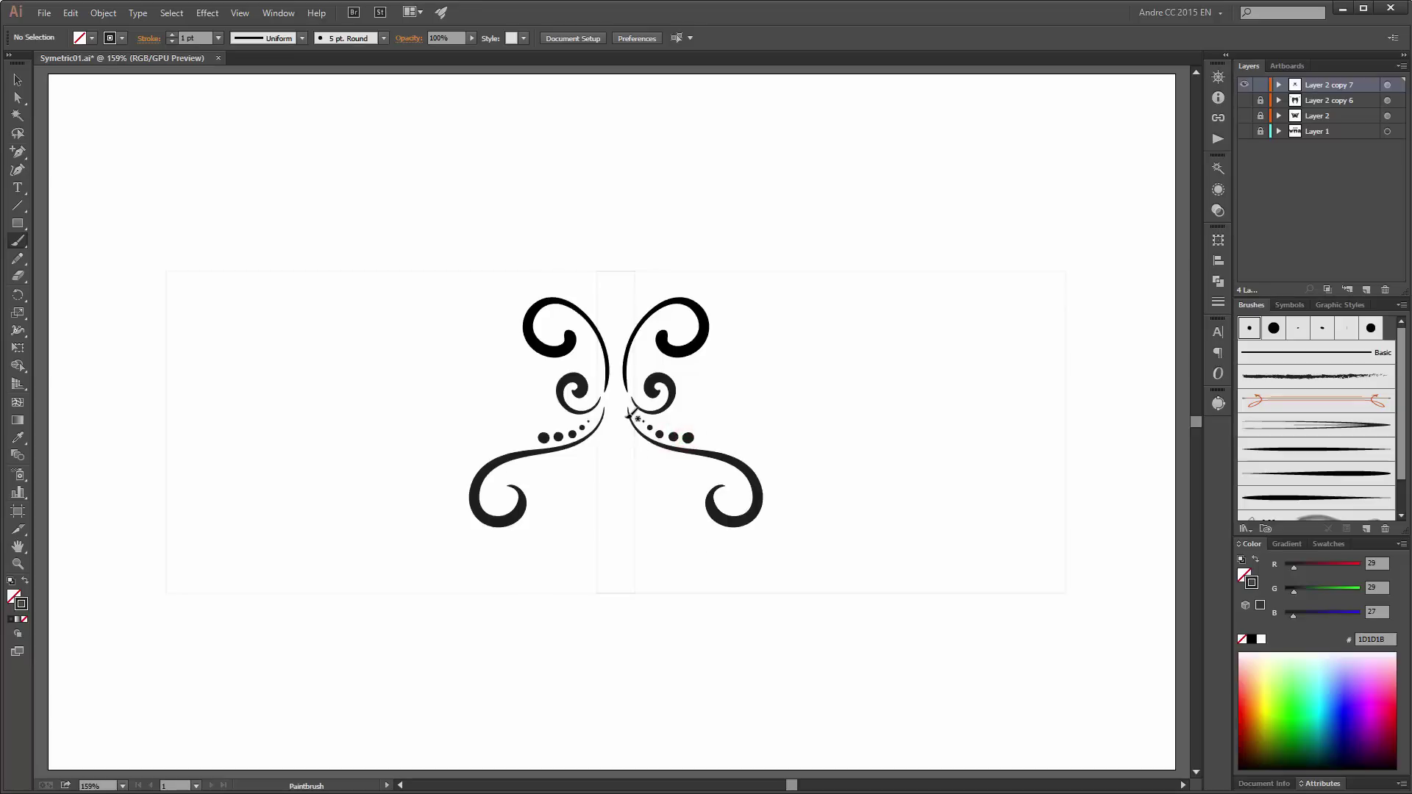
pyautogui.moveTo(627, 412)
pyautogui.mouseDown()
pyautogui.moveTo(646, 472)
pyautogui.moveTo(742, 471)
pyautogui.moveTo(723, 399)
pyautogui.moveTo(768, 444)
pyautogui.moveTo(729, 432)
pyautogui.moveTo(755, 378)
pyautogui.mouseUp()
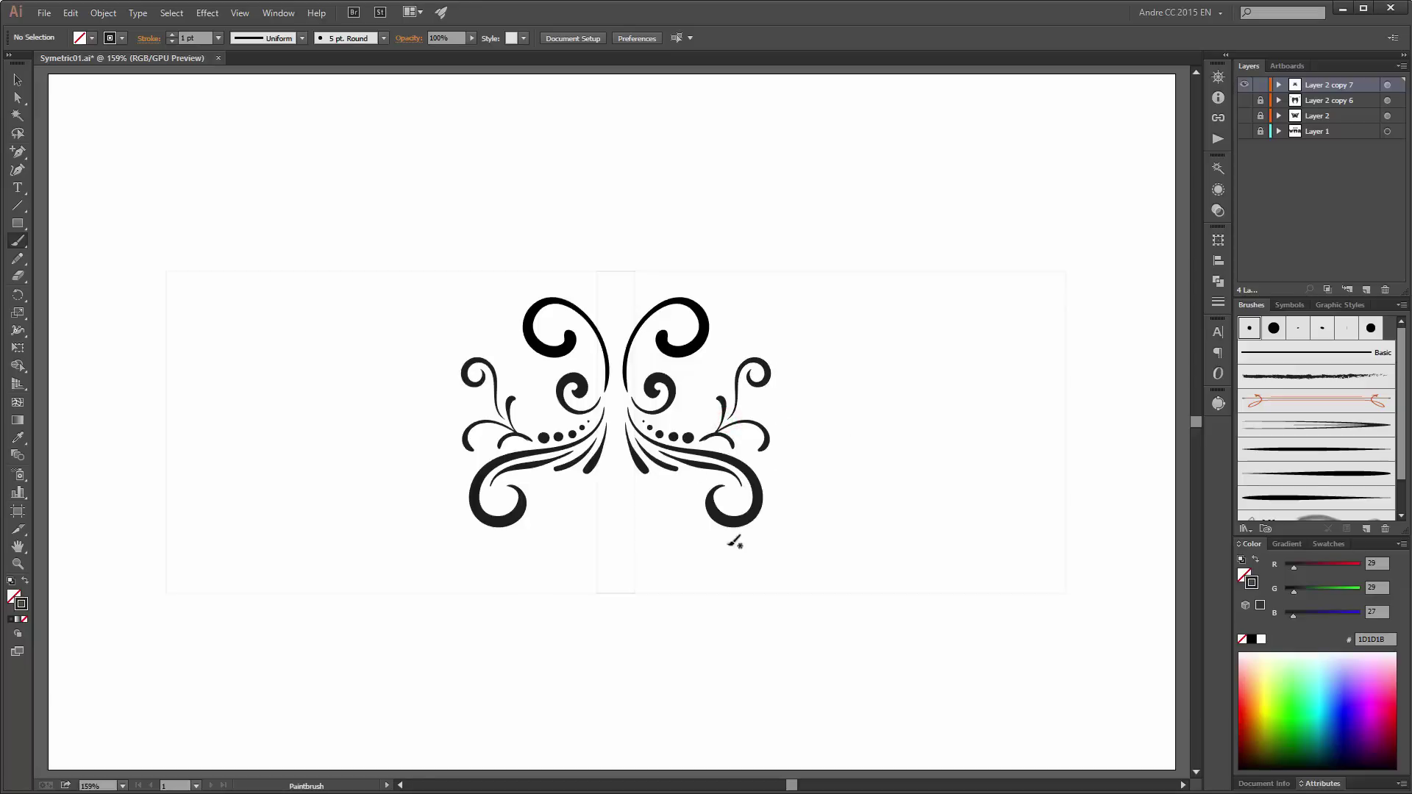
pyautogui.moveTo(627, 359)
pyautogui.mouseDown()
pyautogui.moveTo(684, 313)
pyautogui.moveTo(777, 315)
pyautogui.mouseUp()
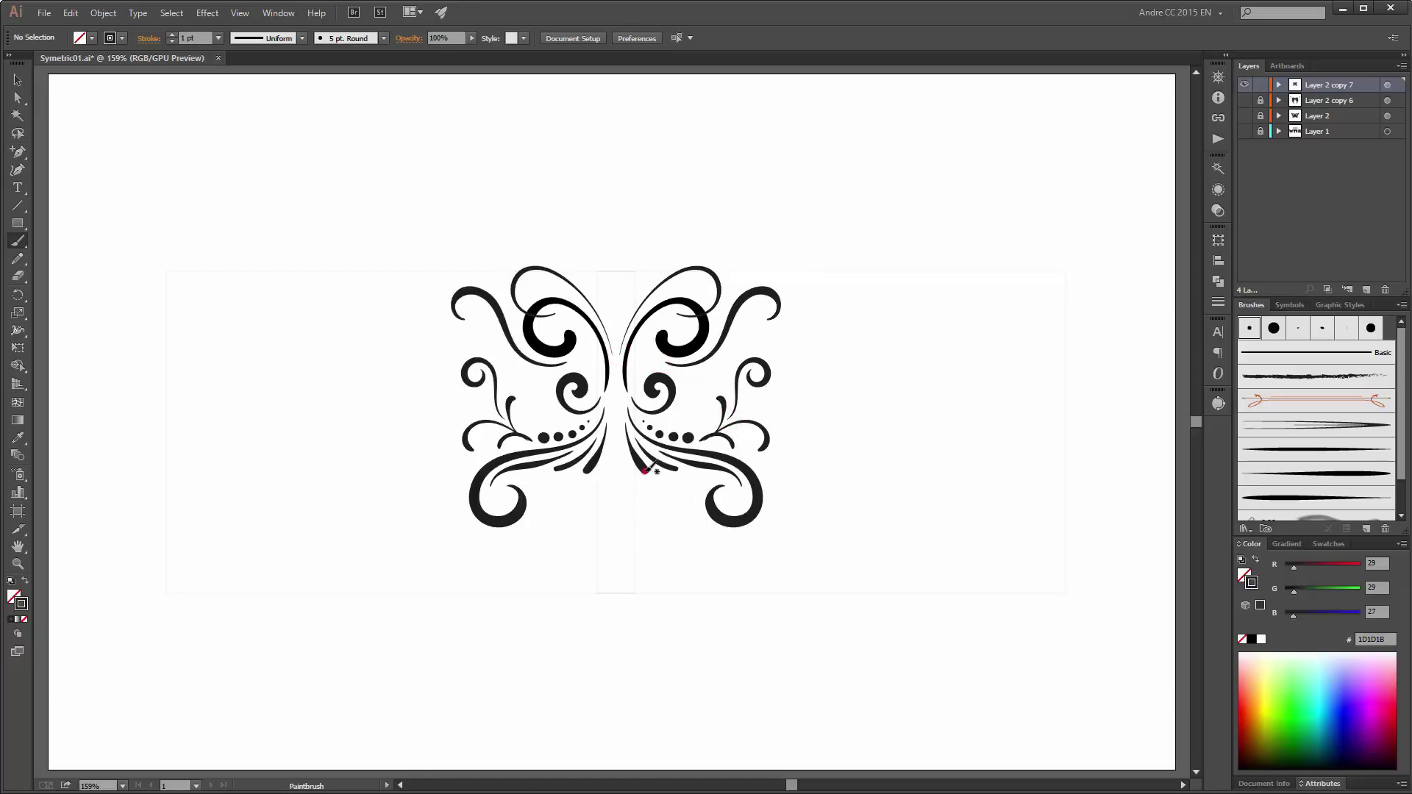
pyautogui.moveTo(646, 469)
pyautogui.mouseDown()
pyautogui.moveTo(655, 511)
pyautogui.moveTo(674, 483)
pyautogui.moveTo(677, 505)
pyautogui.mouseUp()
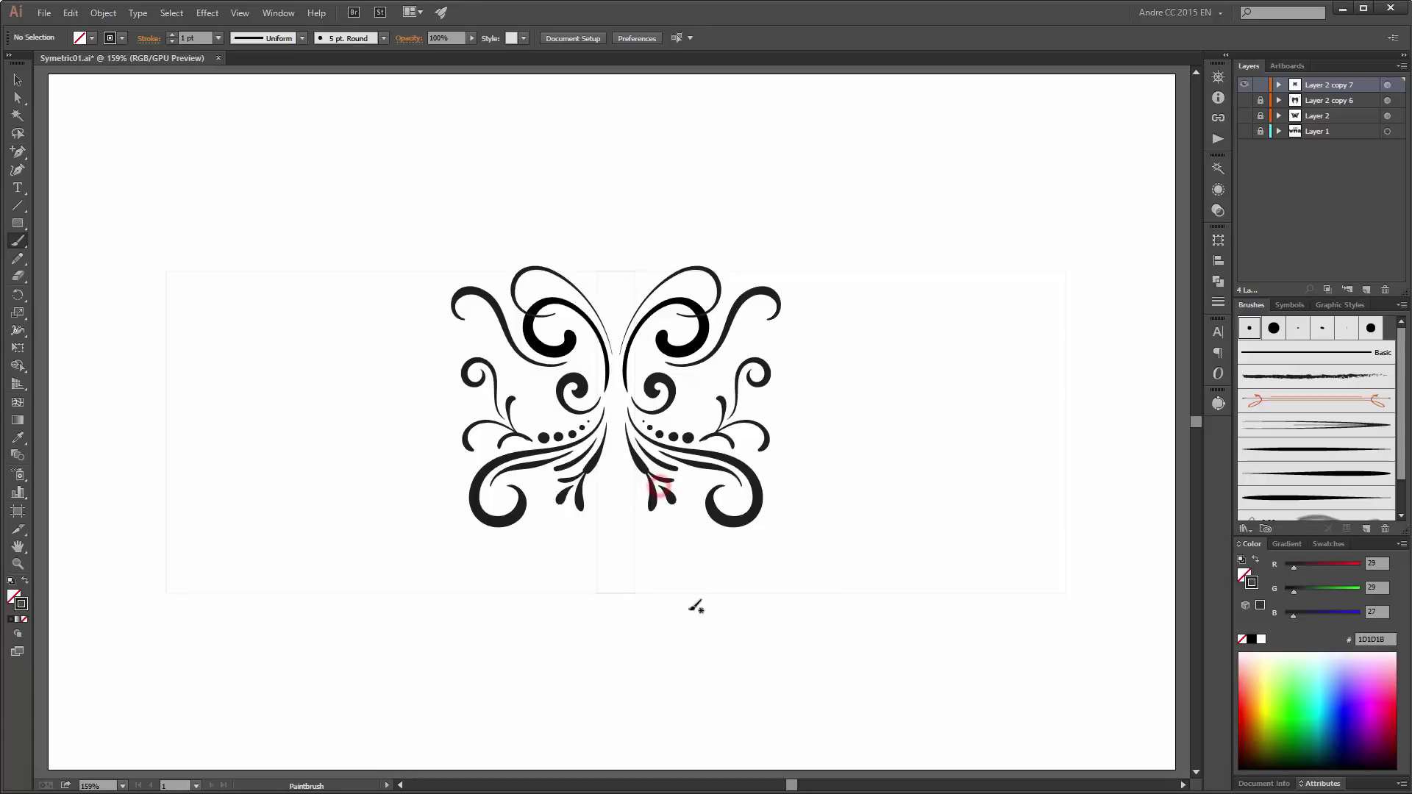
pyautogui.moveTo(760, 473)
pyautogui.mouseDown()
pyautogui.moveTo(751, 582)
pyautogui.moveTo(783, 567)
pyautogui.mouseUp()
# Step: From the Dagubi various brushes library, paint leaves at the upper right curl tips and lower curl
pyautogui.click(1244, 528)
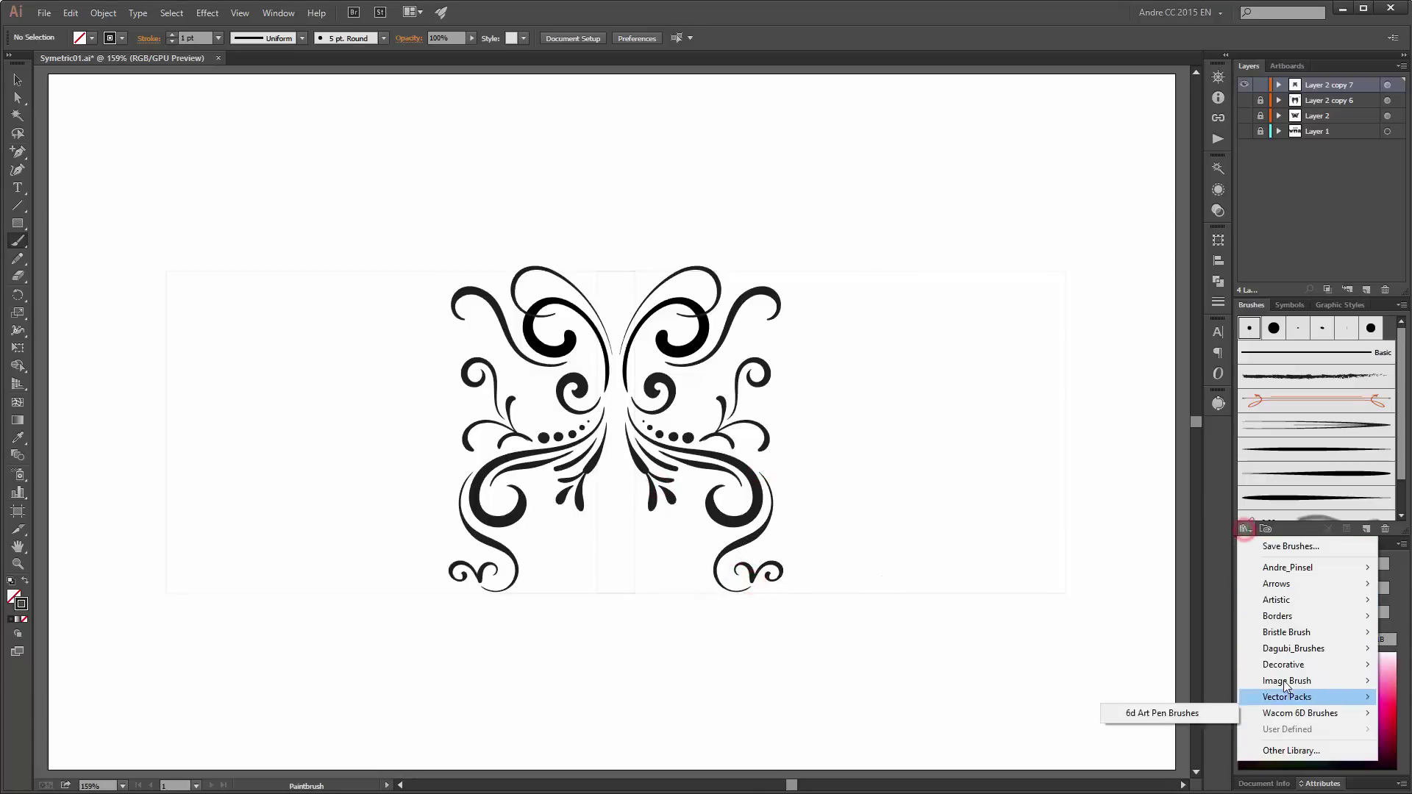
pyautogui.moveTo(1293, 649)
pyautogui.click(1148, 769)
pyautogui.scroll(-3, 1104, 406)
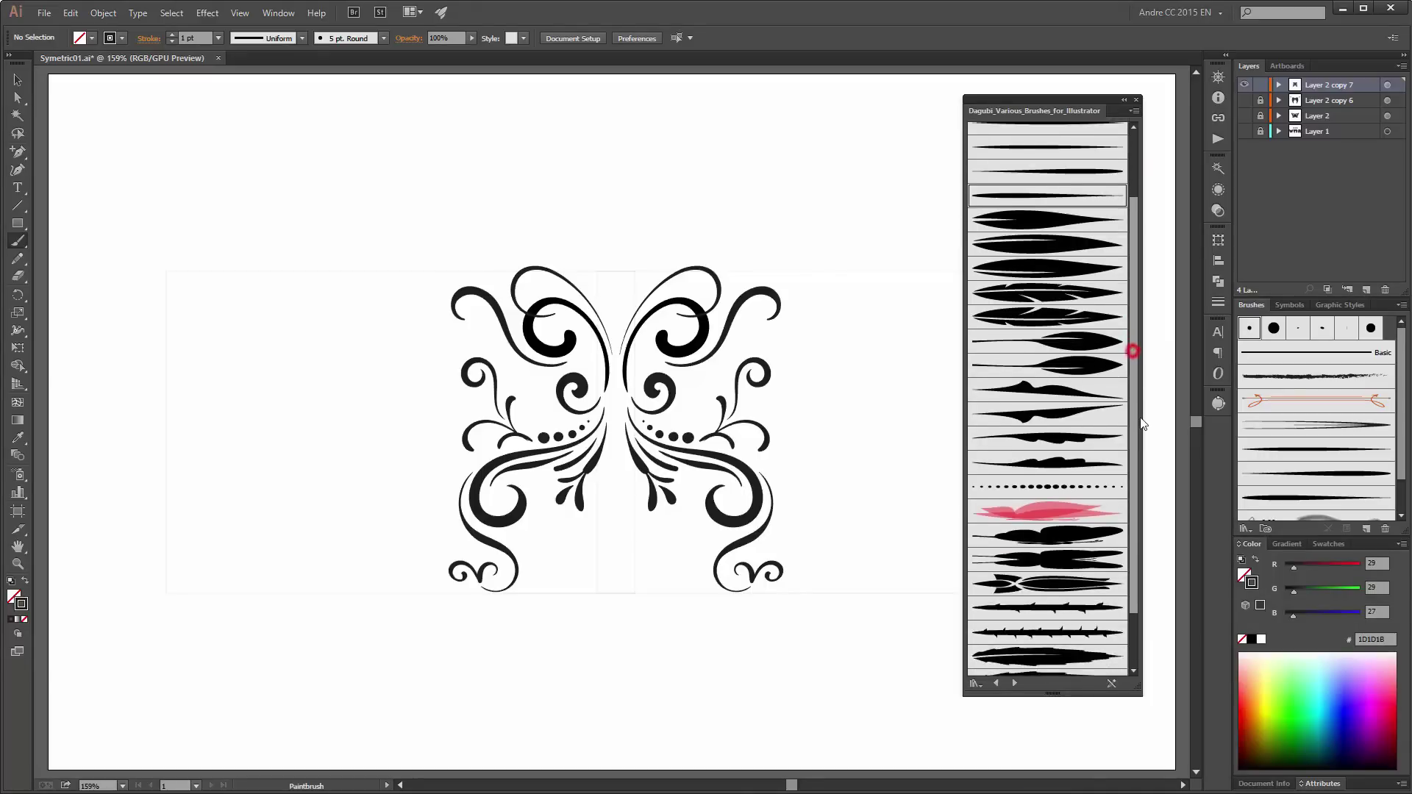
pyautogui.scroll(3, 1104, 406)
pyautogui.click(1048, 327)
pyautogui.moveTo(771, 282); pyautogui.dragTo(809, 255)
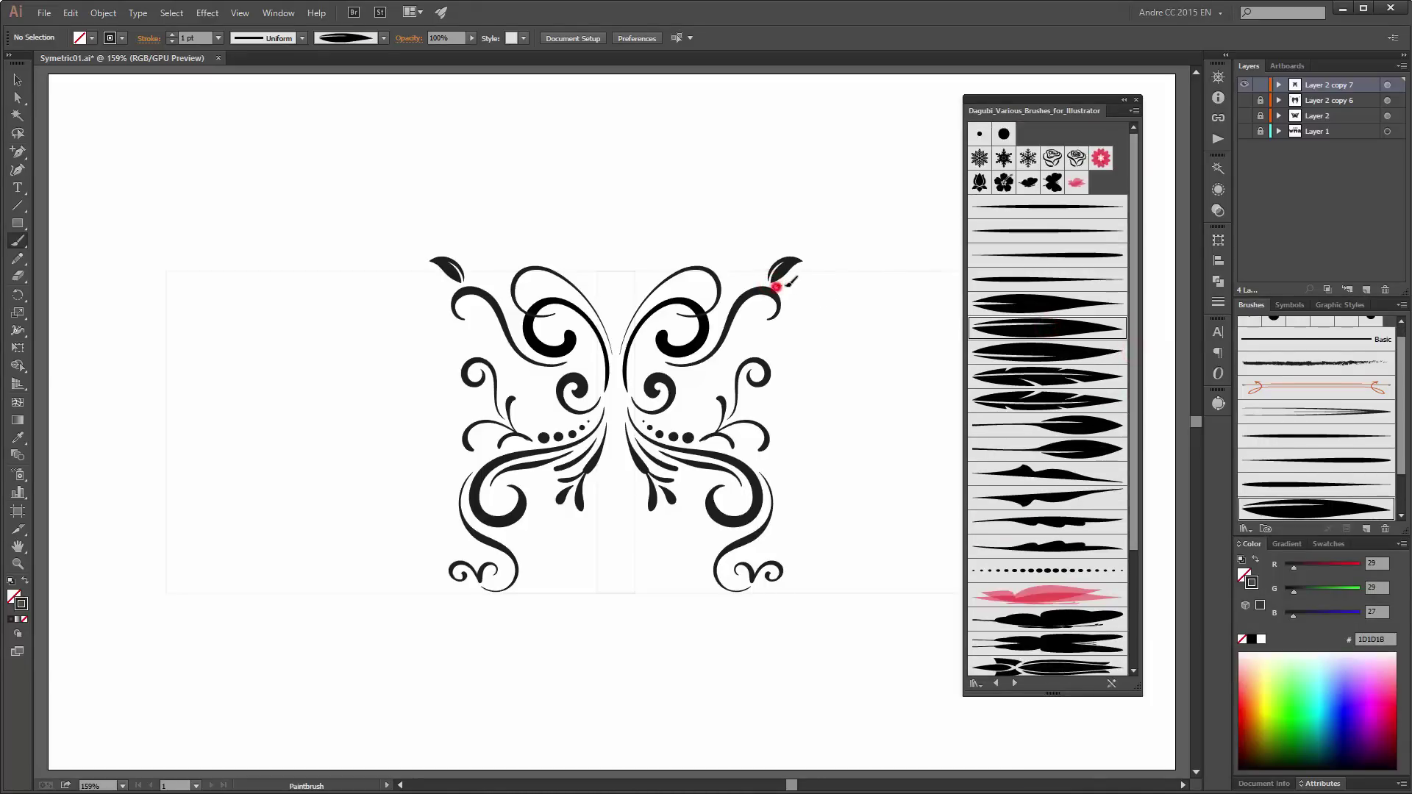
pyautogui.moveTo(697, 261); pyautogui.dragTo(749, 221)
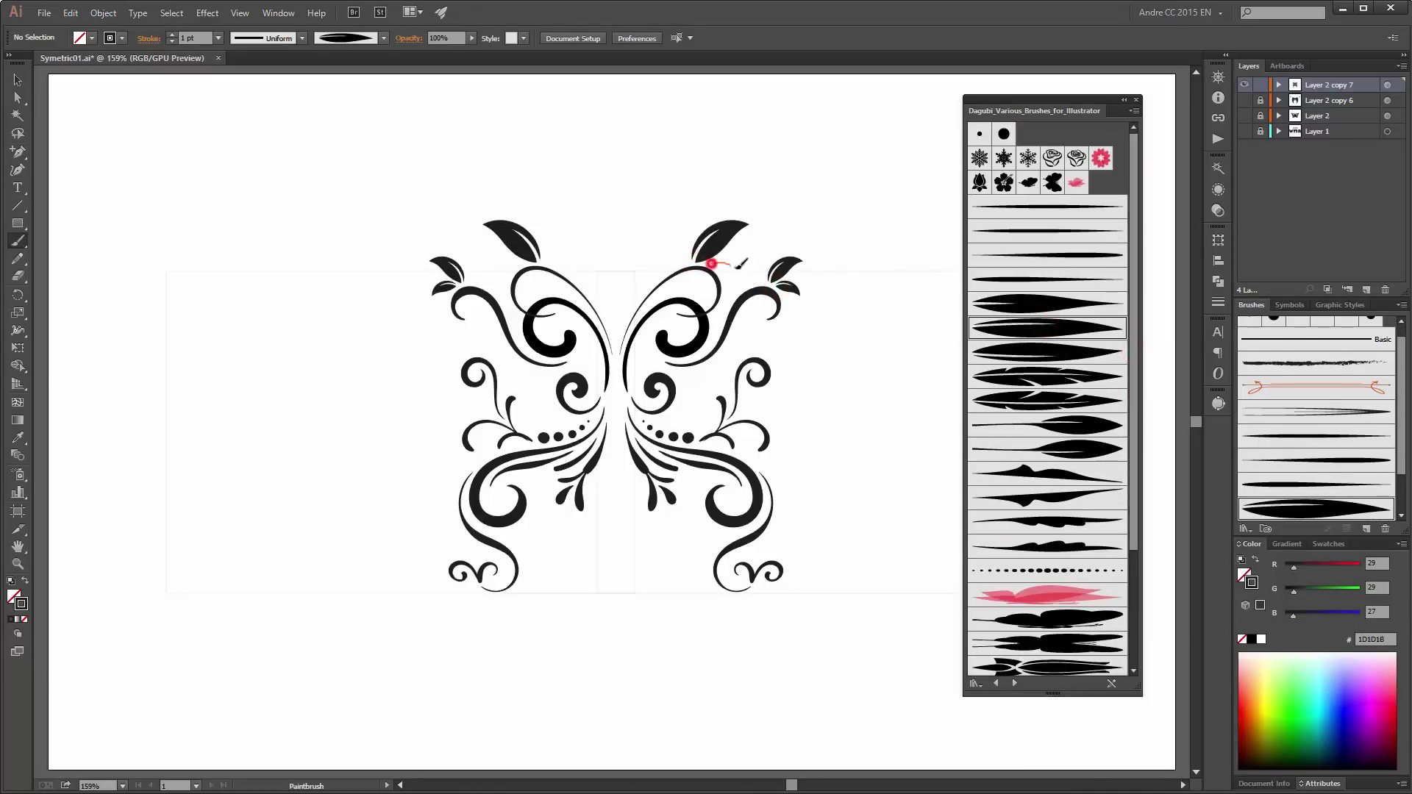
pyautogui.moveTo(690, 262); pyautogui.dragTo(679, 234)
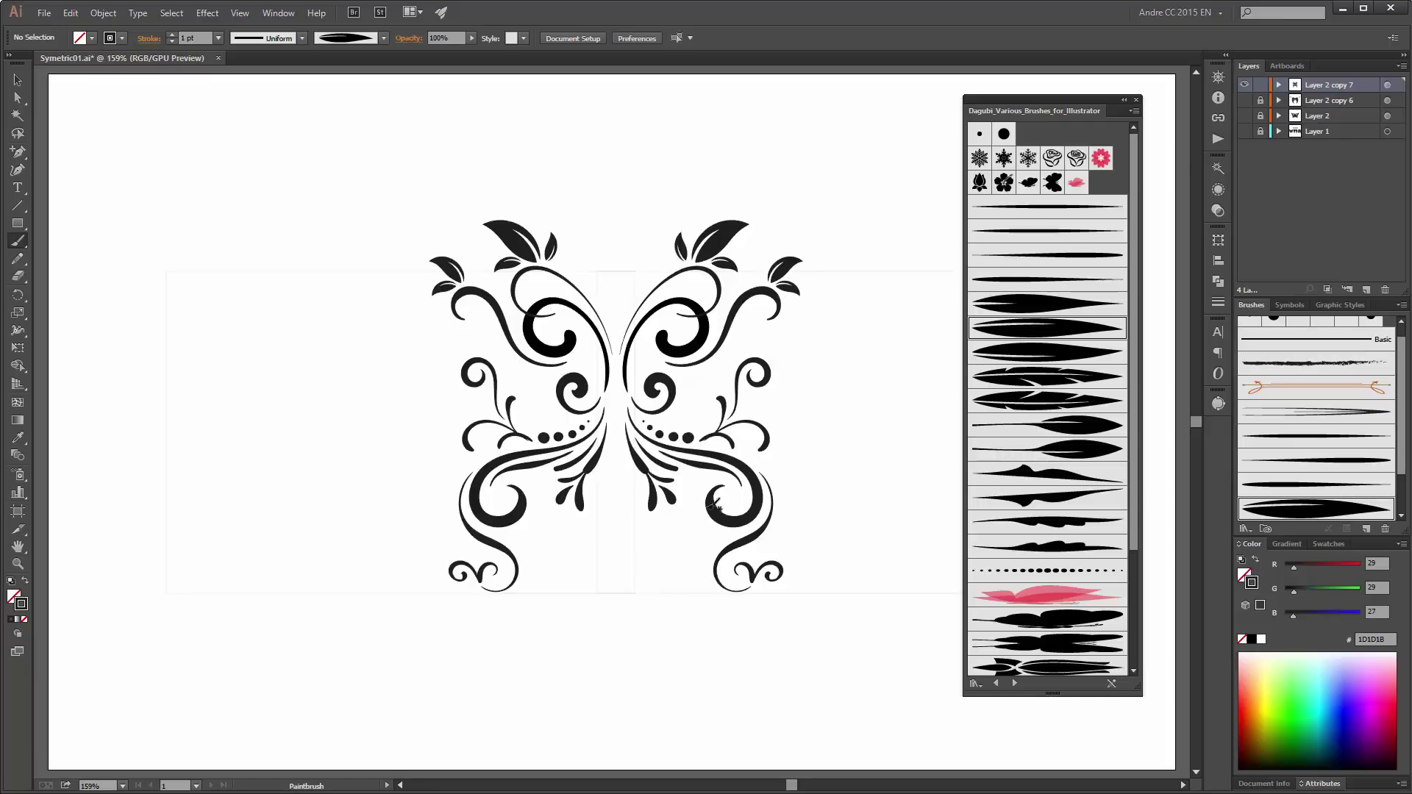
pyautogui.moveTo(727, 487); pyautogui.dragTo(727, 487)
# Step: With other Dagubi leaf brushes, add leaves around the lower right swirls and outer side
pyautogui.click(1034, 352)
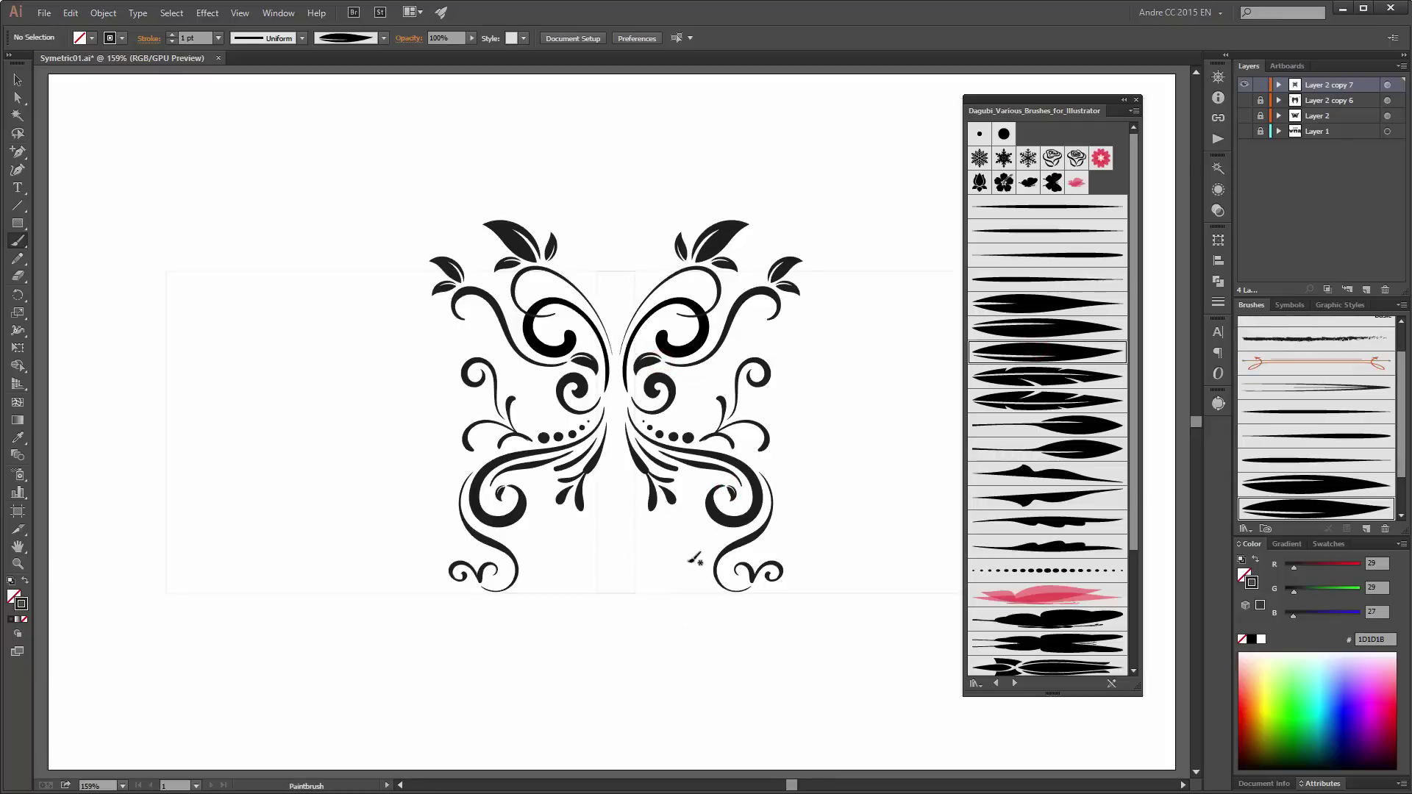
pyautogui.moveTo(724, 544)
pyautogui.mouseDown()
pyautogui.moveTo(676, 548)
pyautogui.moveTo(697, 577)
pyautogui.mouseUp()
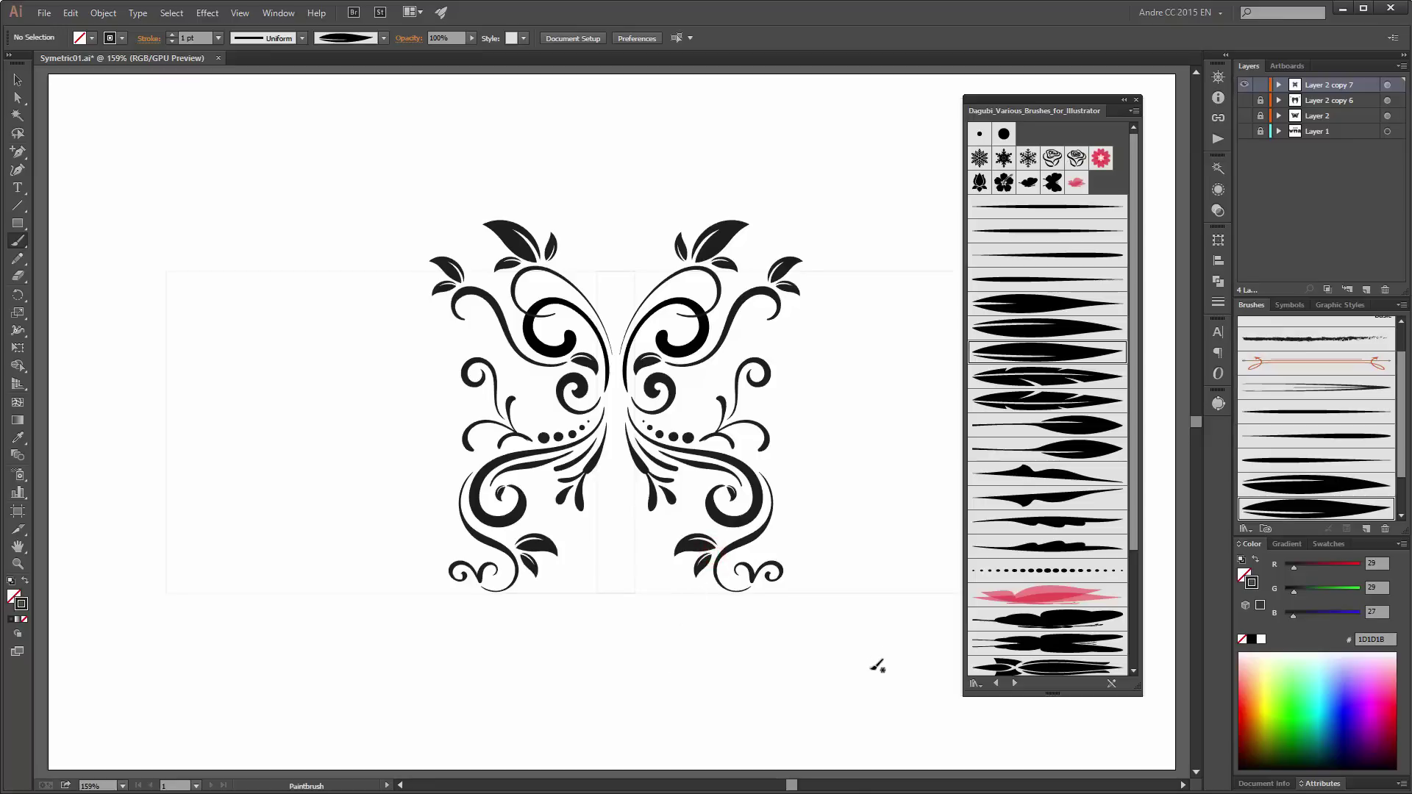
pyautogui.click(1034, 303)
pyautogui.click(218, 37)
pyautogui.click(237, 72)
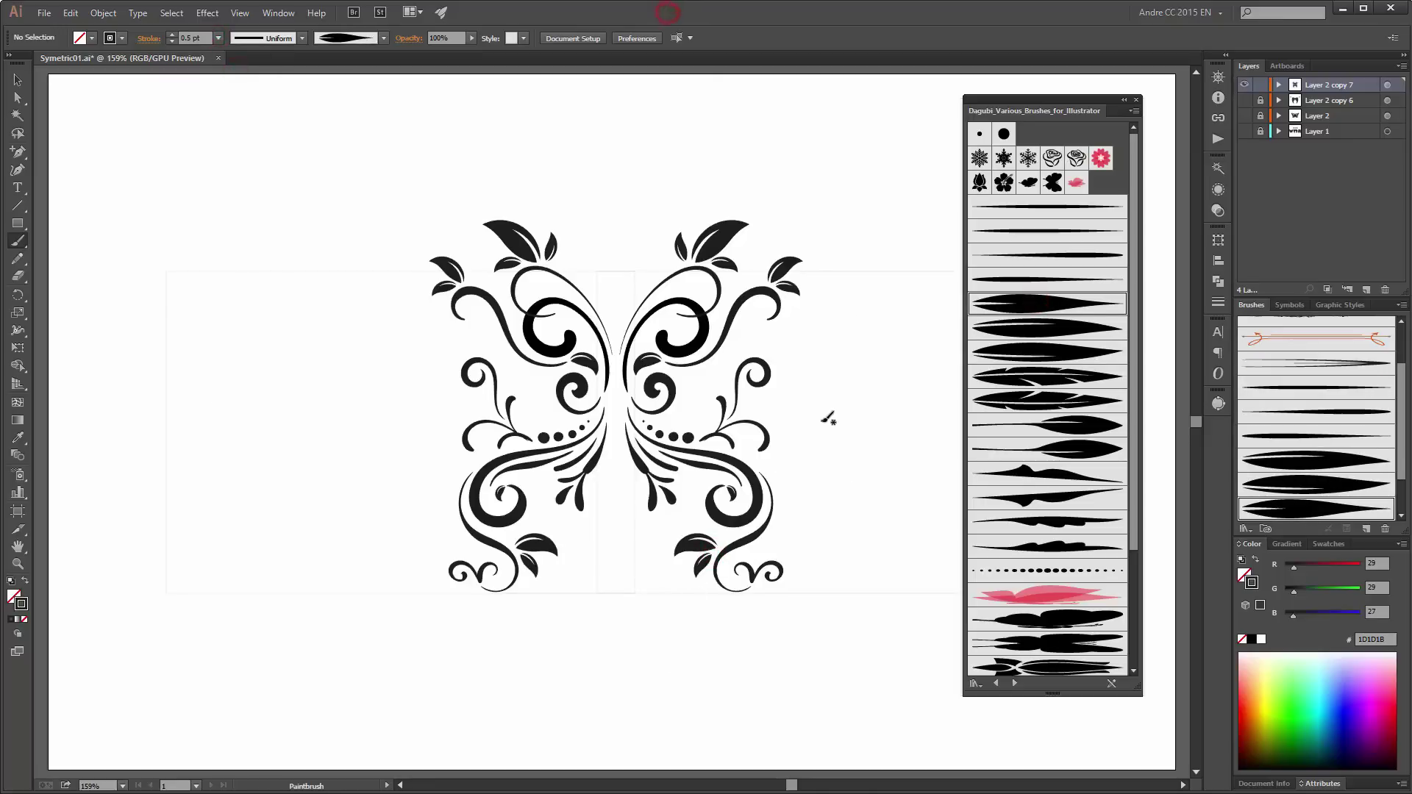
pyautogui.moveTo(764, 462); pyautogui.dragTo(802, 504)
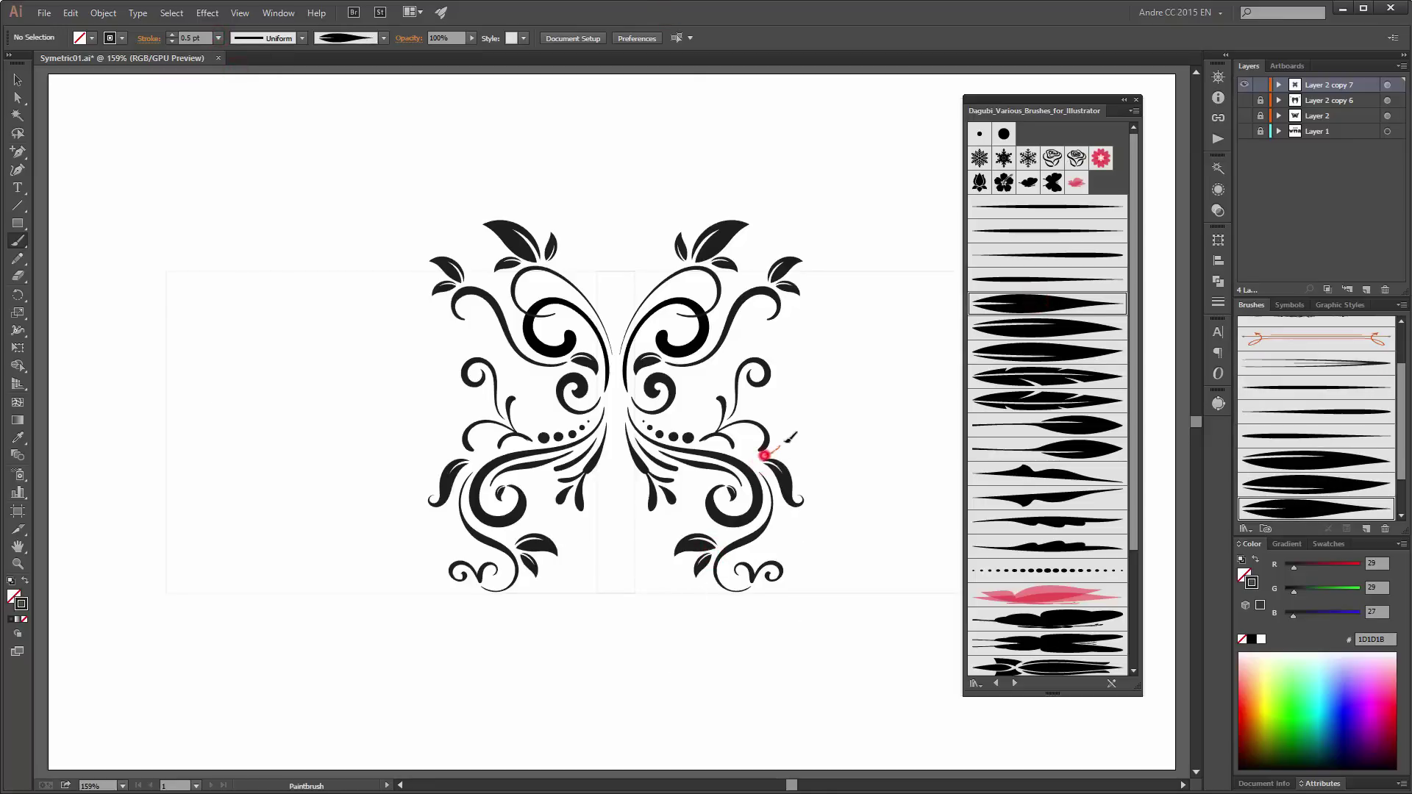
pyautogui.moveTo(786, 443)
pyautogui.mouseDown()
pyautogui.moveTo(831, 421)
pyautogui.moveTo(818, 486)
pyautogui.moveTo(877, 447)
pyautogui.mouseUp()
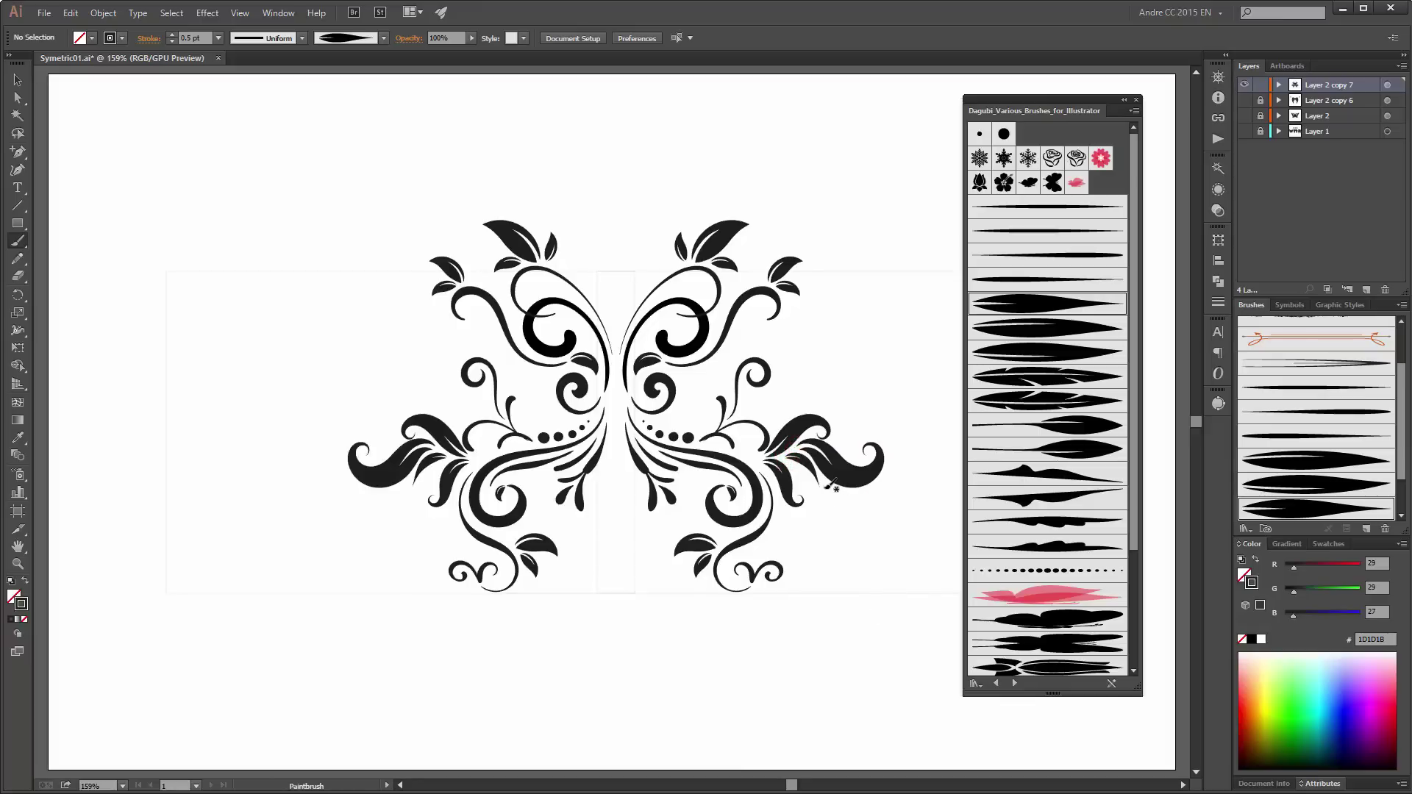
pyautogui.moveTo(830, 487)
pyautogui.mouseDown()
pyautogui.moveTo(845, 530)
pyautogui.moveTo(820, 548)
pyautogui.mouseUp()
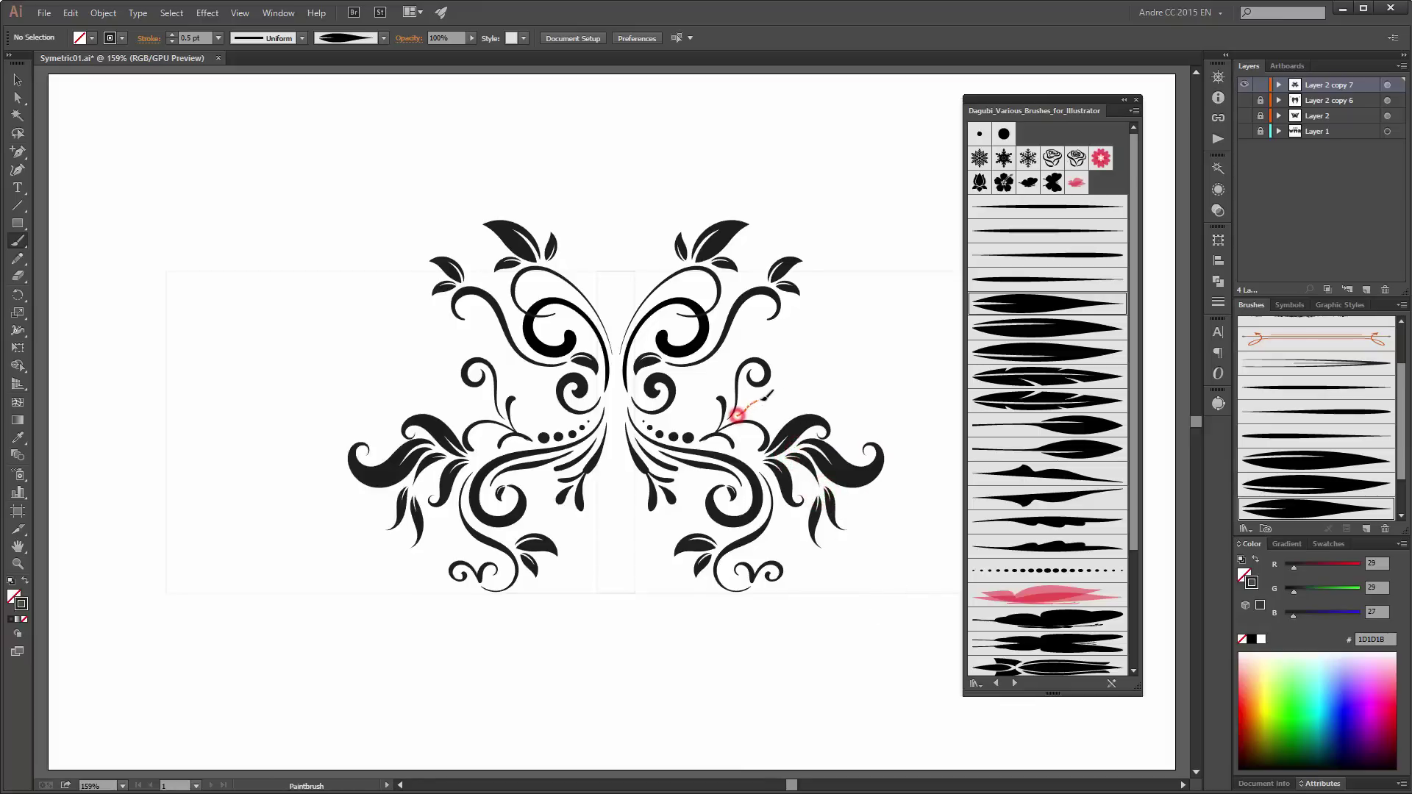
pyautogui.moveTo(765, 397); pyautogui.dragTo(802, 380)
# Step: Paint two small curls on the right side with the 5 pt. Round brush
pyautogui.scroll(5, 1327, 392)
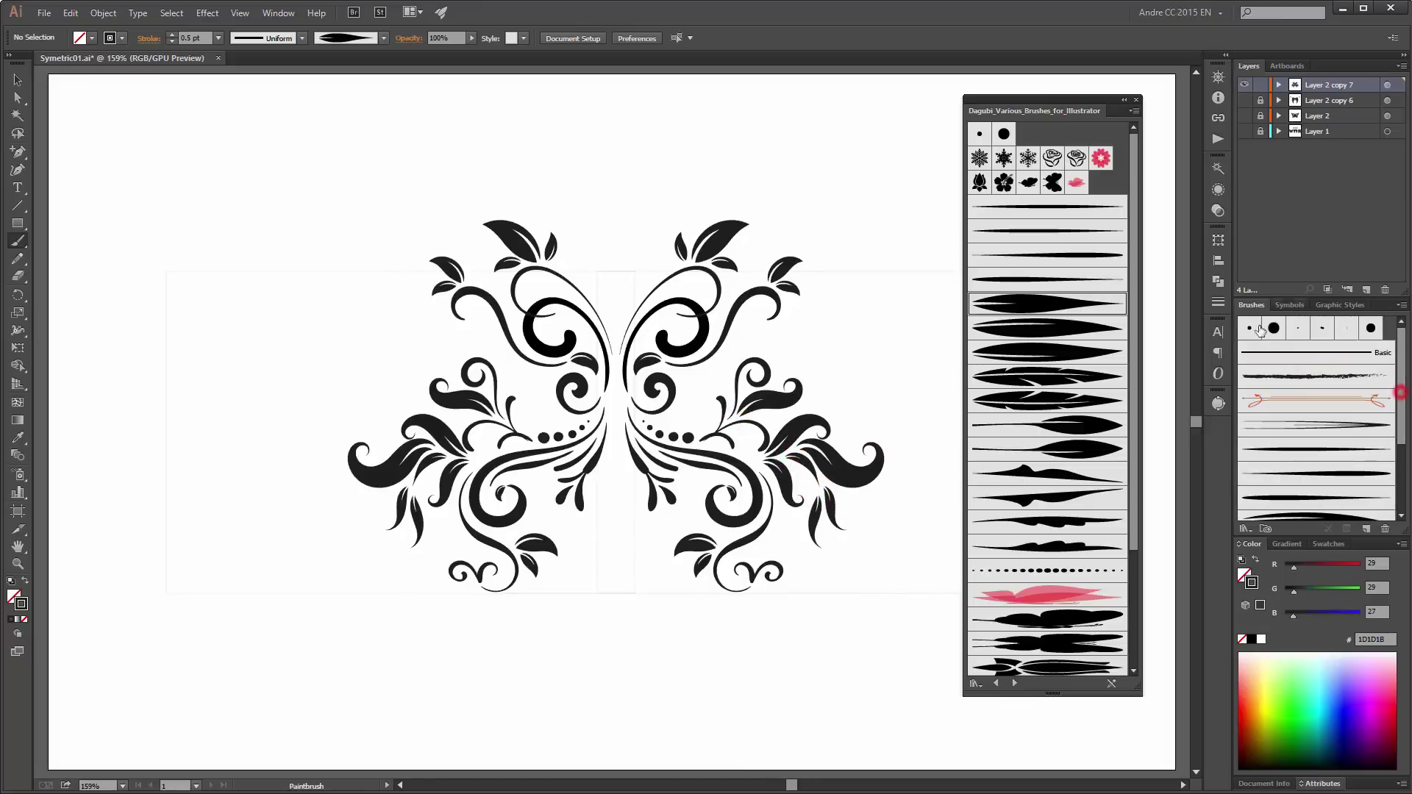
pyautogui.click(1249, 328)
pyautogui.moveTo(670, 419); pyautogui.dragTo(712, 371)
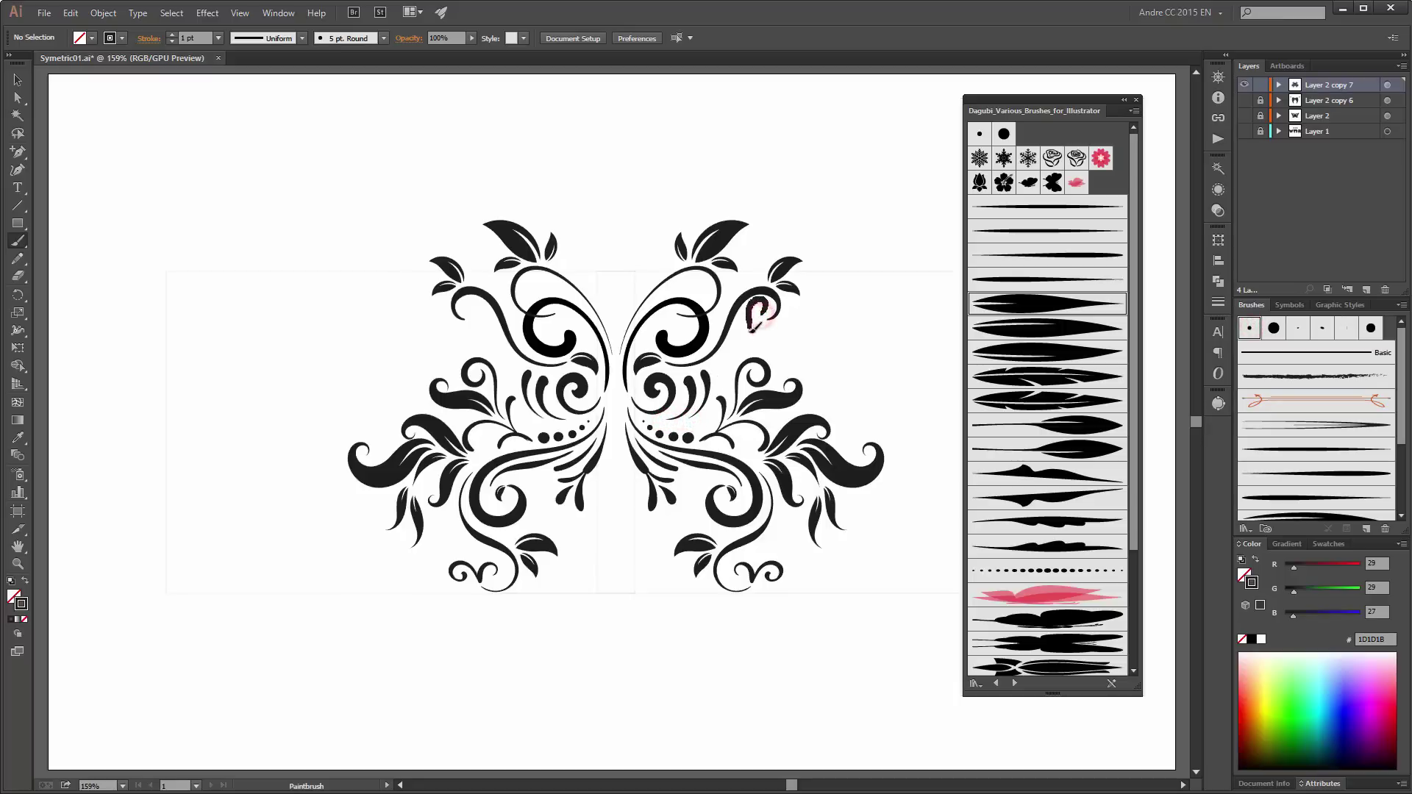
pyautogui.moveTo(764, 312); pyautogui.dragTo(717, 366)
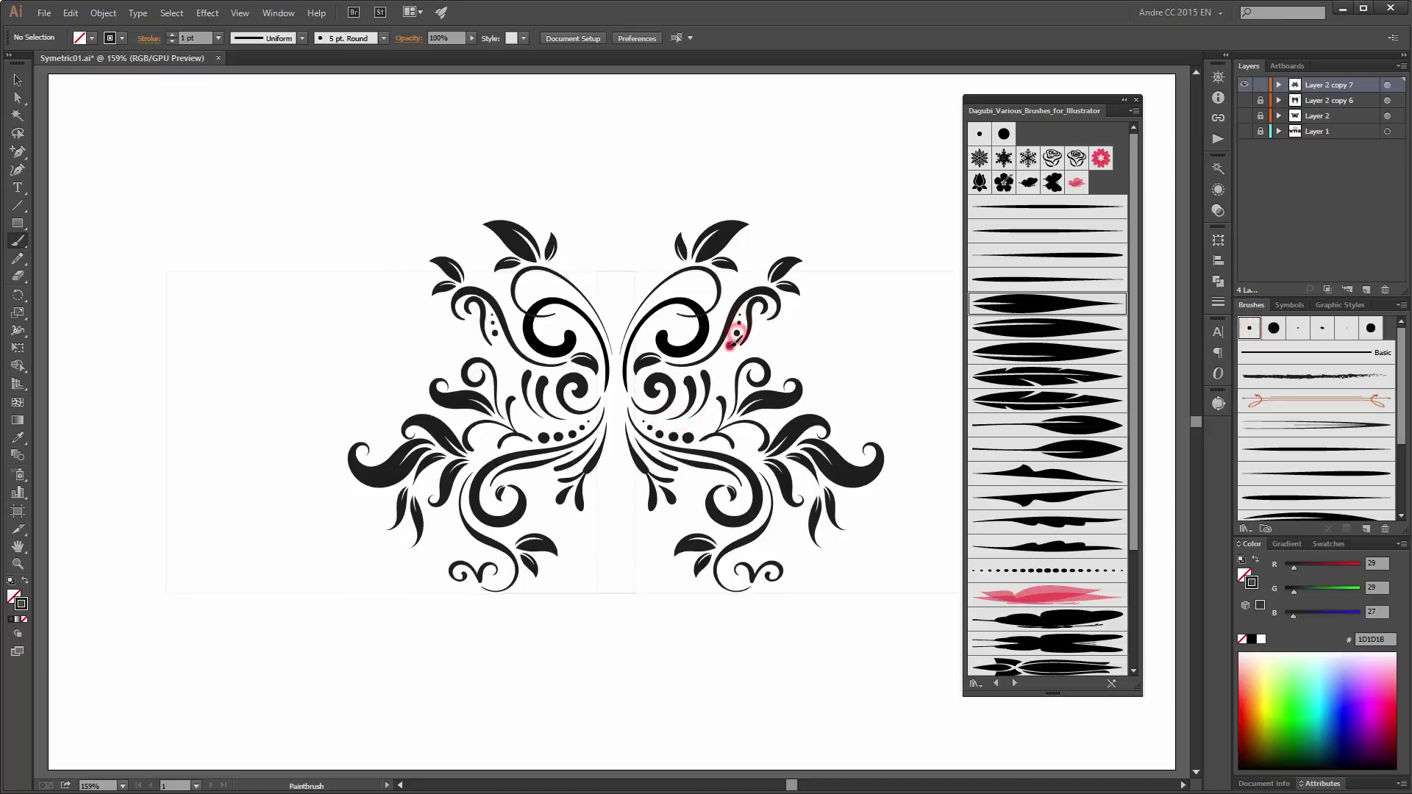
# Step: Add dotted lines down the centre and along the inner right arc, then a bottom-centre curl
pyautogui.click(1055, 570)
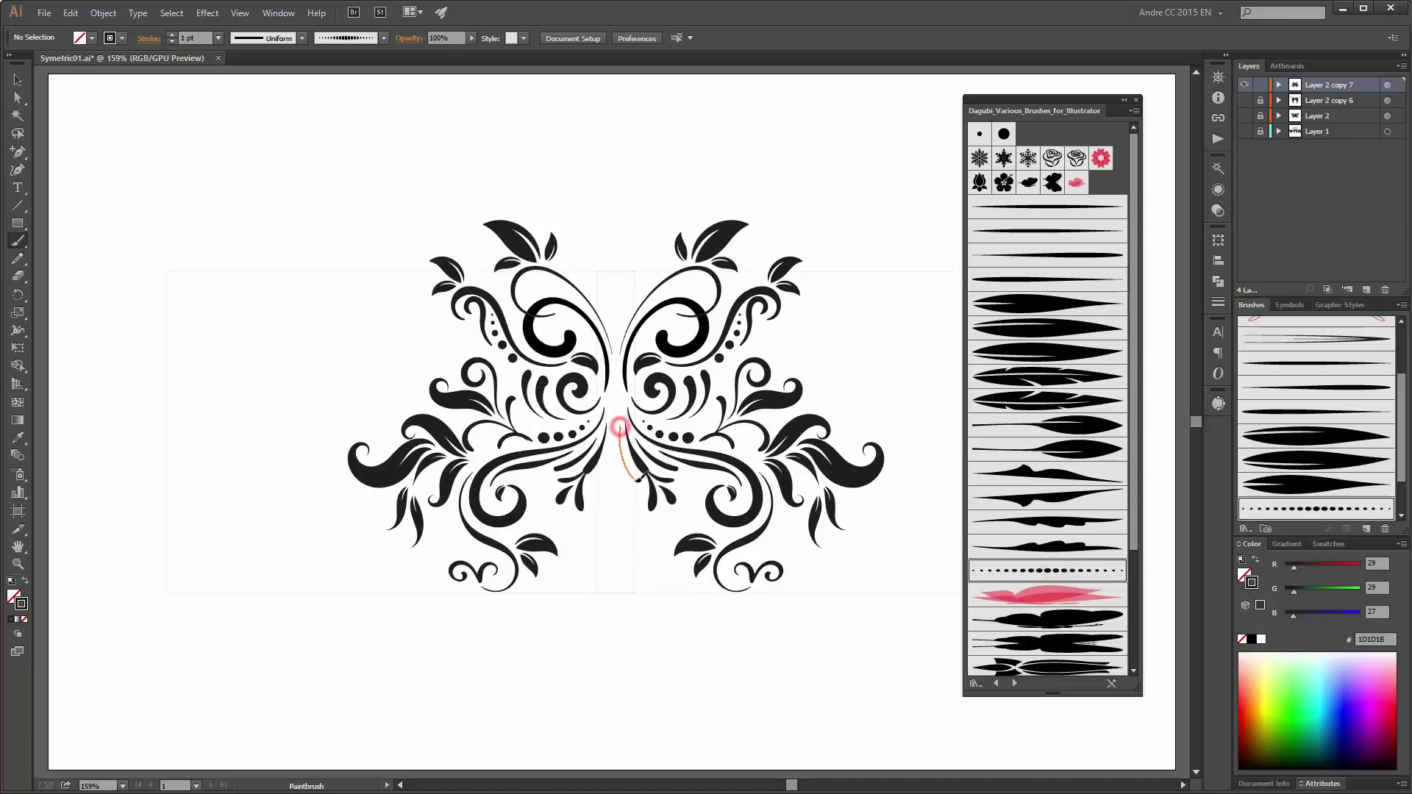
pyautogui.moveTo(626, 419)
pyautogui.mouseDown()
pyautogui.moveTo(637, 499)
pyautogui.moveTo(616, 543)
pyautogui.mouseUp()
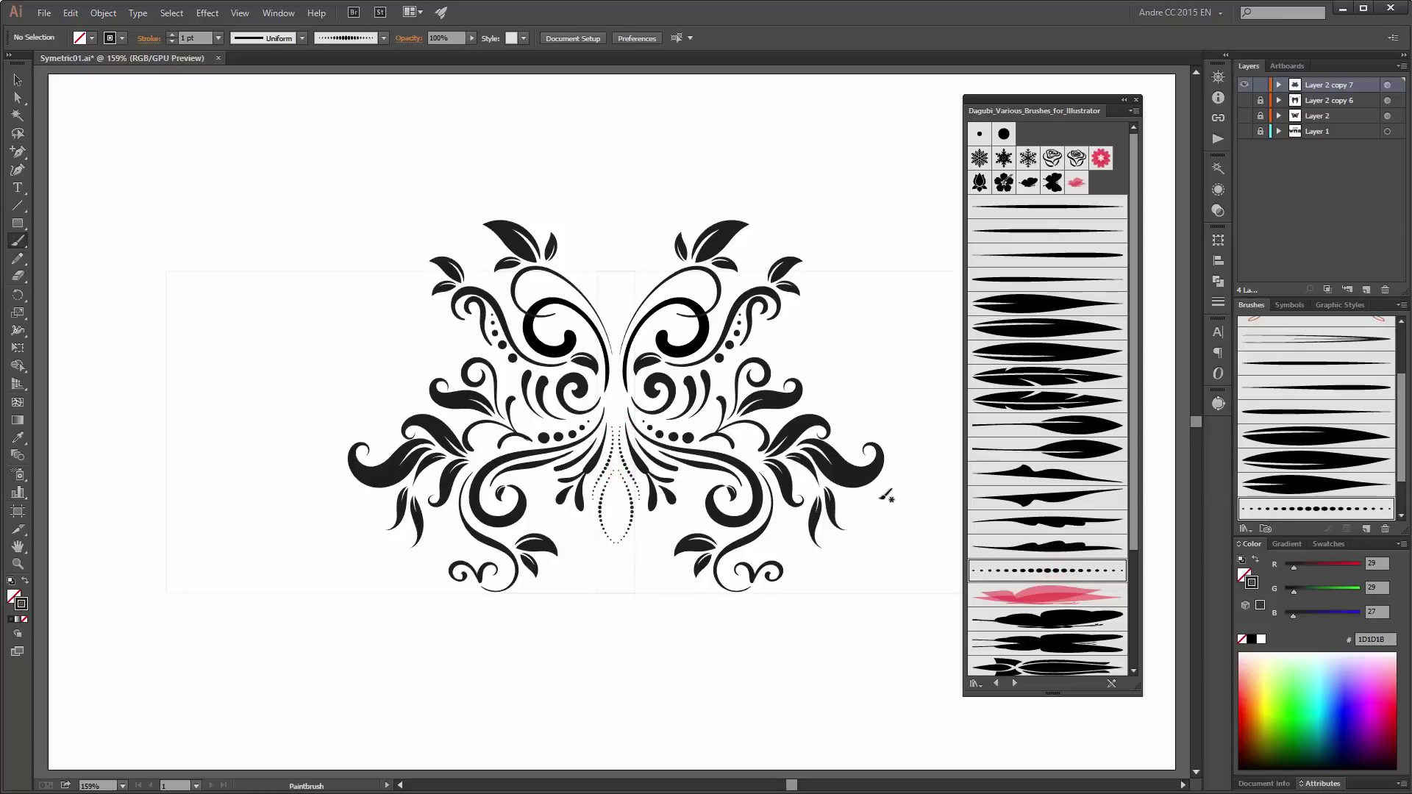
pyautogui.moveTo(626, 334)
pyautogui.mouseDown()
pyautogui.moveTo(666, 260)
pyautogui.moveTo(715, 291)
pyautogui.mouseUp()
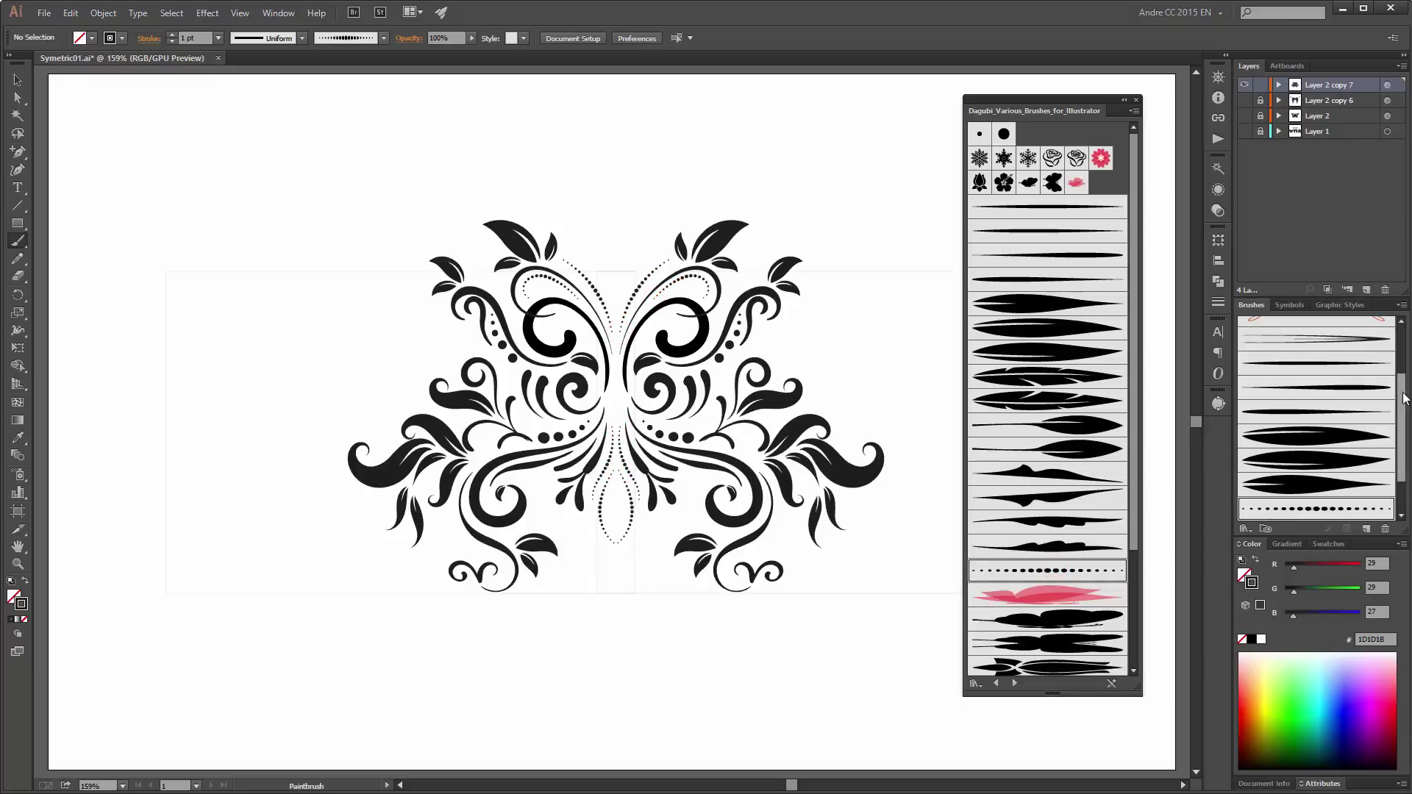
pyautogui.scroll(10, 1316, 406)
pyautogui.click(1249, 328)
pyautogui.moveTo(629, 546)
pyautogui.mouseDown()
pyautogui.moveTo(634, 567)
pyautogui.moveTo(680, 521)
pyautogui.mouseUp()
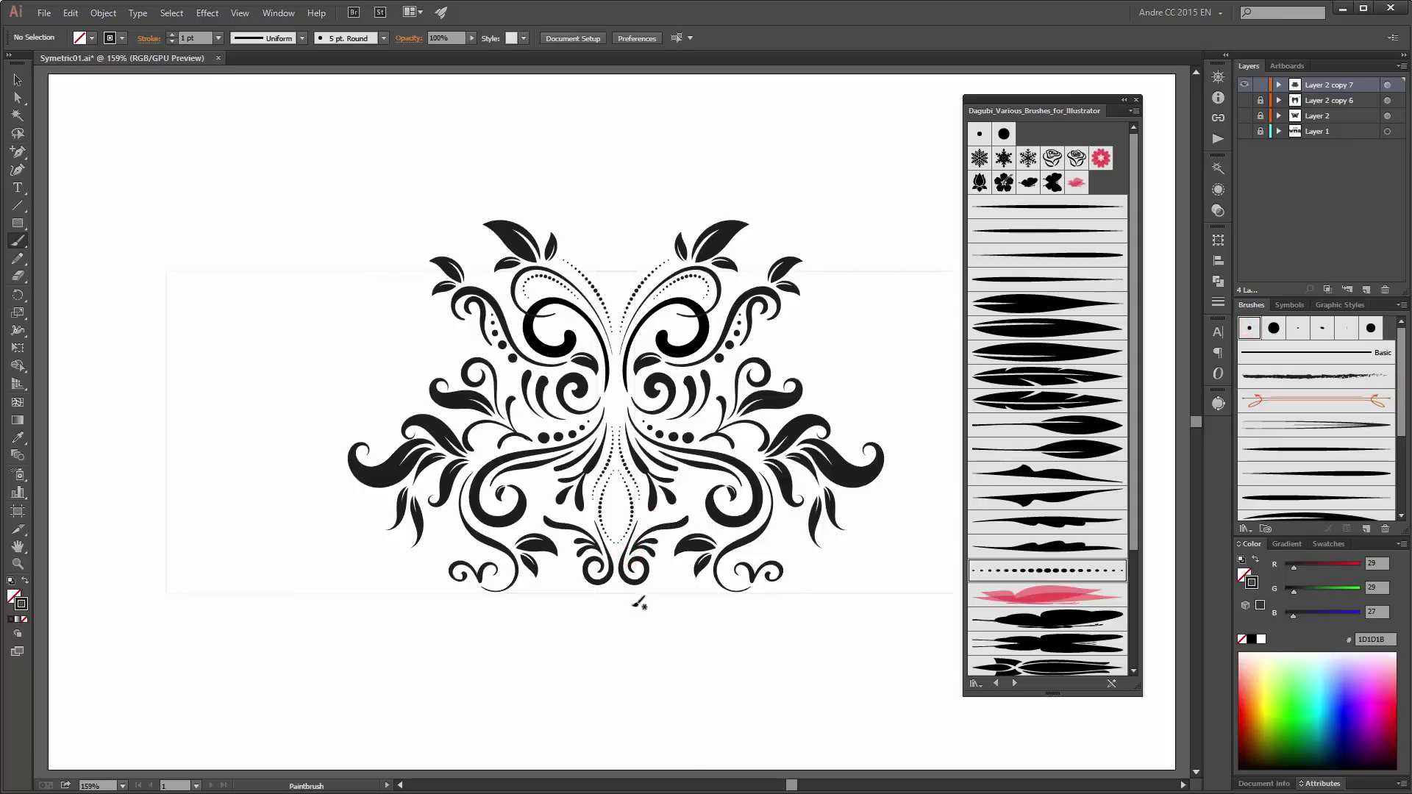
# Step: Paint mirrored curls at bottom centre and right side, plus long curled stems rising above the top centre
pyautogui.moveTo(622, 581); pyautogui.dragTo(666, 662)
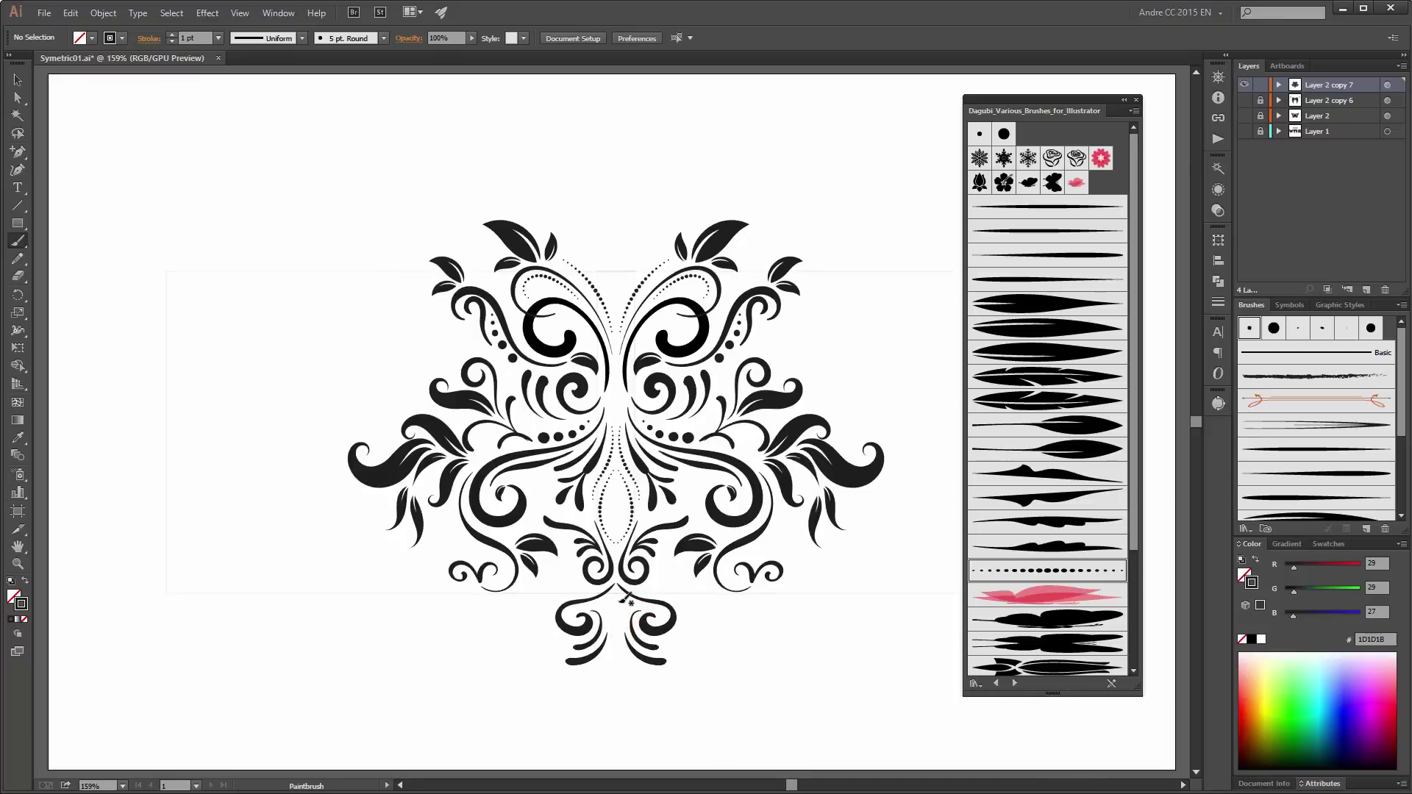
pyautogui.moveTo(622, 598)
pyautogui.mouseDown()
pyautogui.moveTo(634, 620)
pyautogui.moveTo(666, 581)
pyautogui.moveTo(687, 589)
pyautogui.moveTo(677, 605)
pyautogui.moveTo(702, 618)
pyautogui.moveTo(702, 647)
pyautogui.mouseUp()
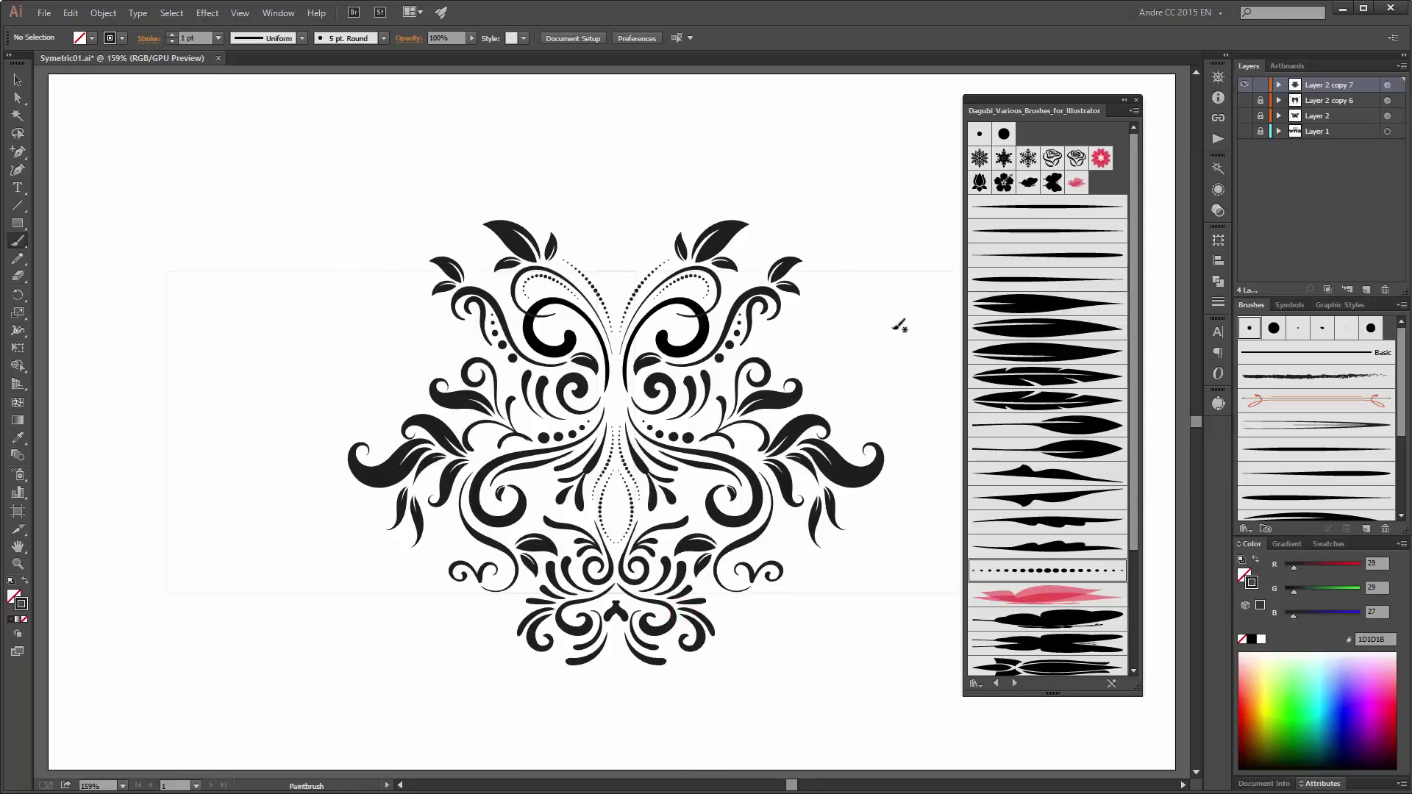
pyautogui.moveTo(745, 354)
pyautogui.mouseDown()
pyautogui.moveTo(793, 329)
pyautogui.moveTo(826, 361)
pyautogui.moveTo(841, 347)
pyautogui.moveTo(822, 302)
pyautogui.mouseUp()
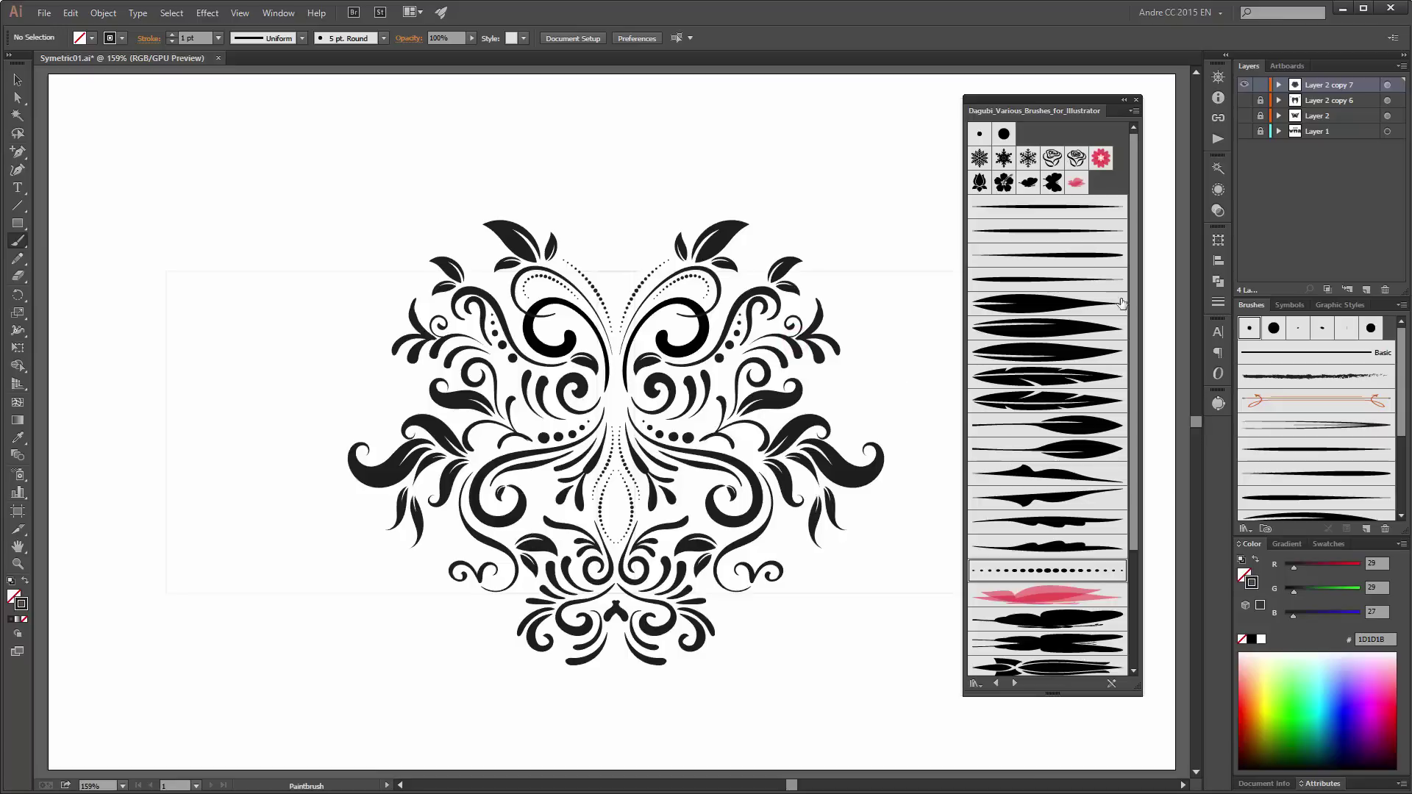
pyautogui.moveTo(627, 279); pyautogui.dragTo(697, 184)
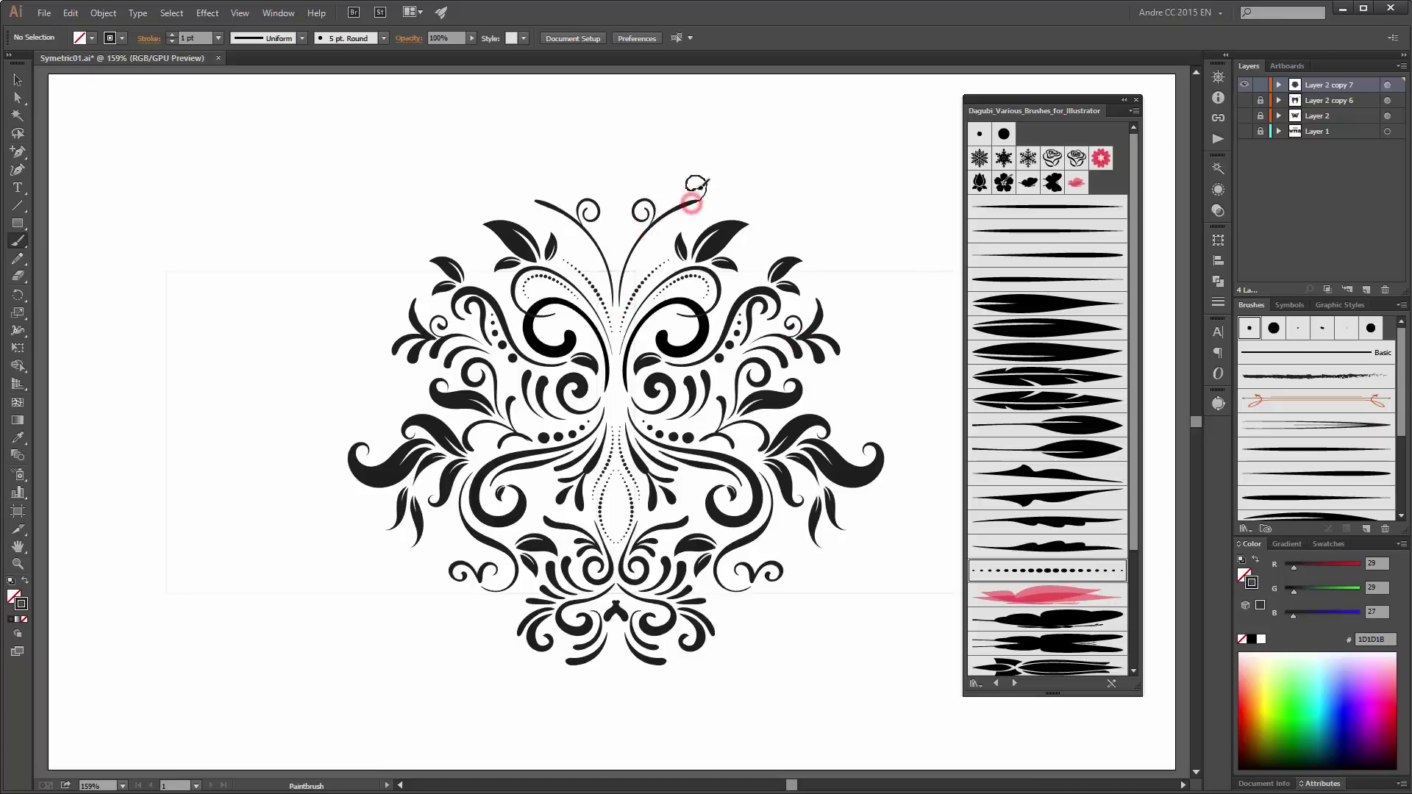
pyautogui.moveTo(638, 240)
pyautogui.mouseDown()
pyautogui.moveTo(688, 207)
pyautogui.moveTo(647, 227)
pyautogui.mouseUp()
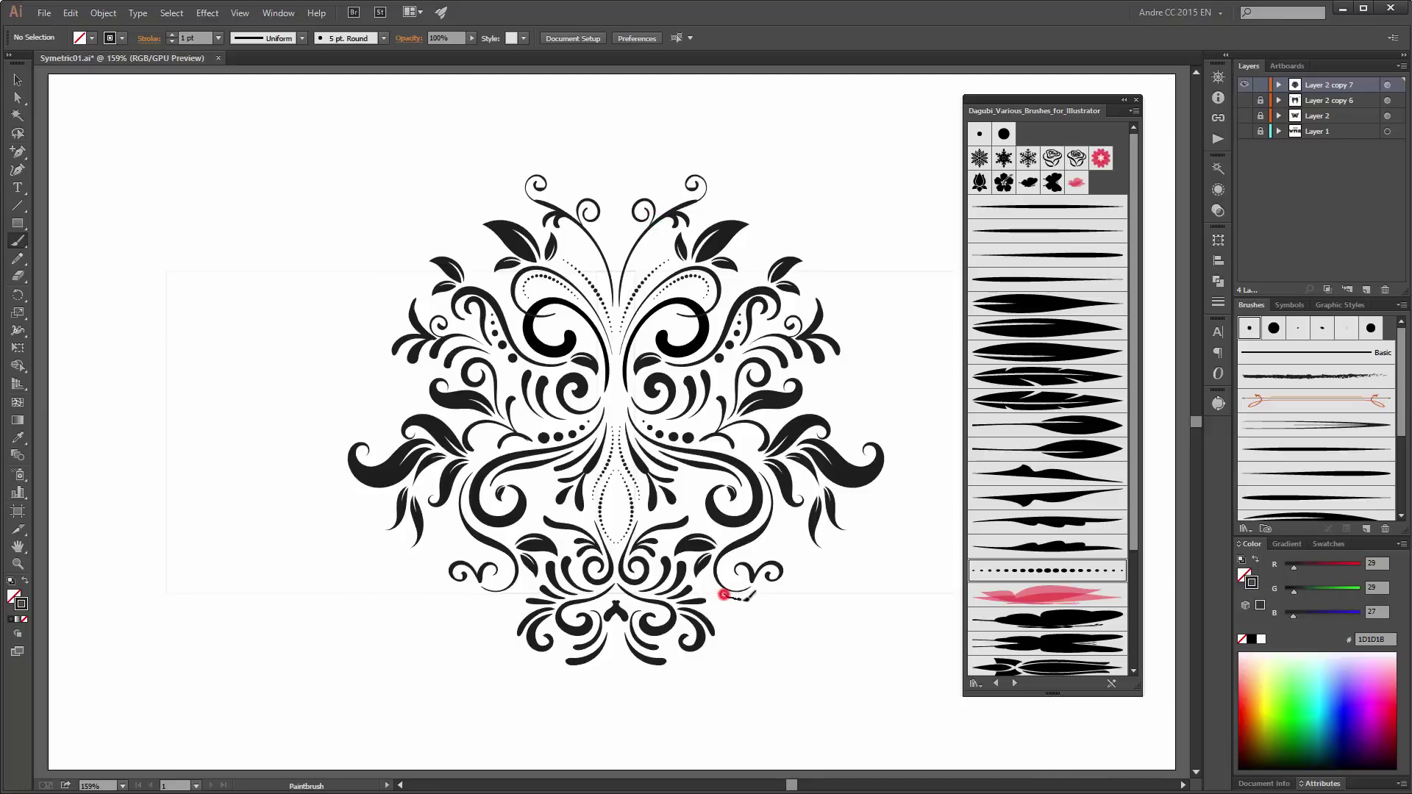
pyautogui.moveTo(750, 595); pyautogui.dragTo(765, 619)
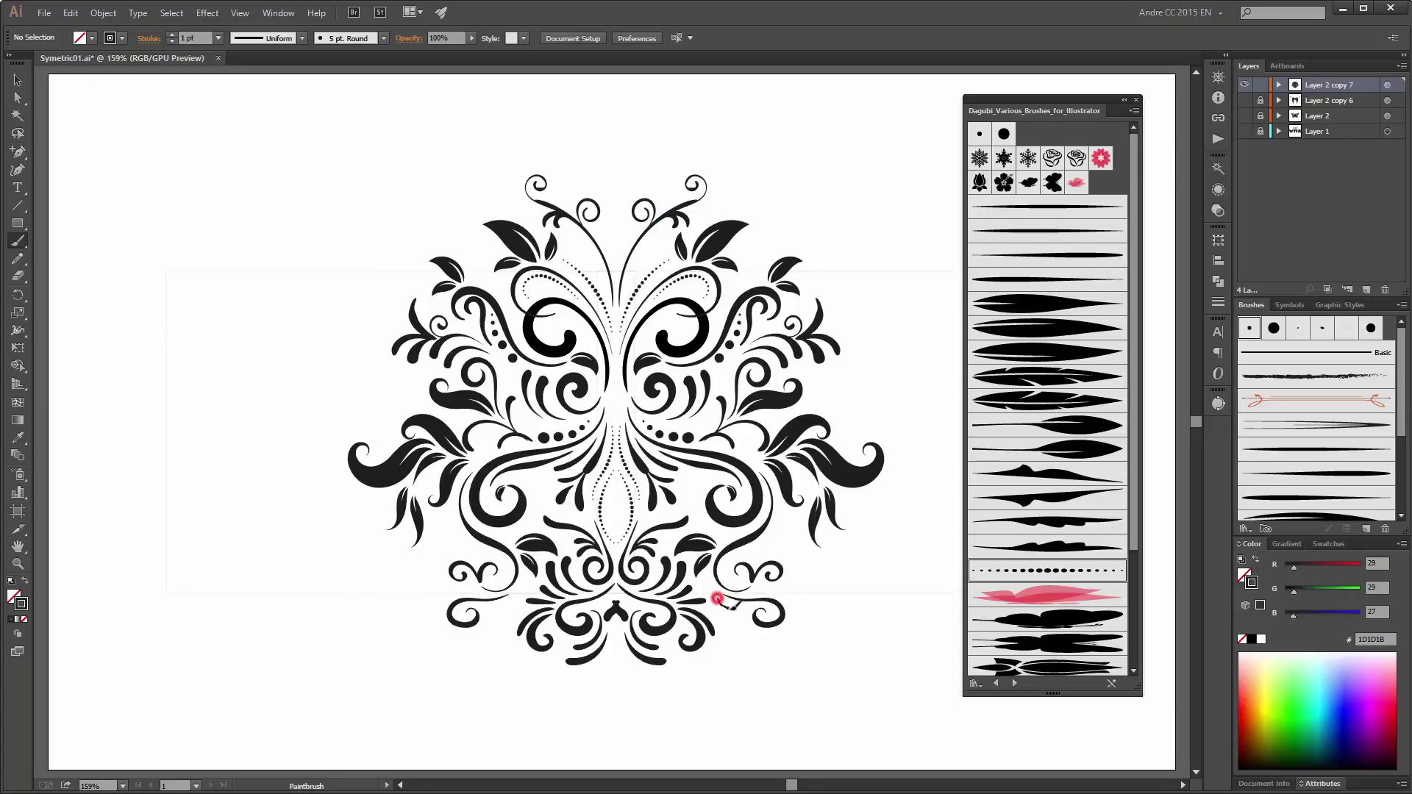
# Step: Close the brush library, save, and expand the appearance of Layer 2 copy 7's mirrored artwork
pyautogui.click(1136, 99)
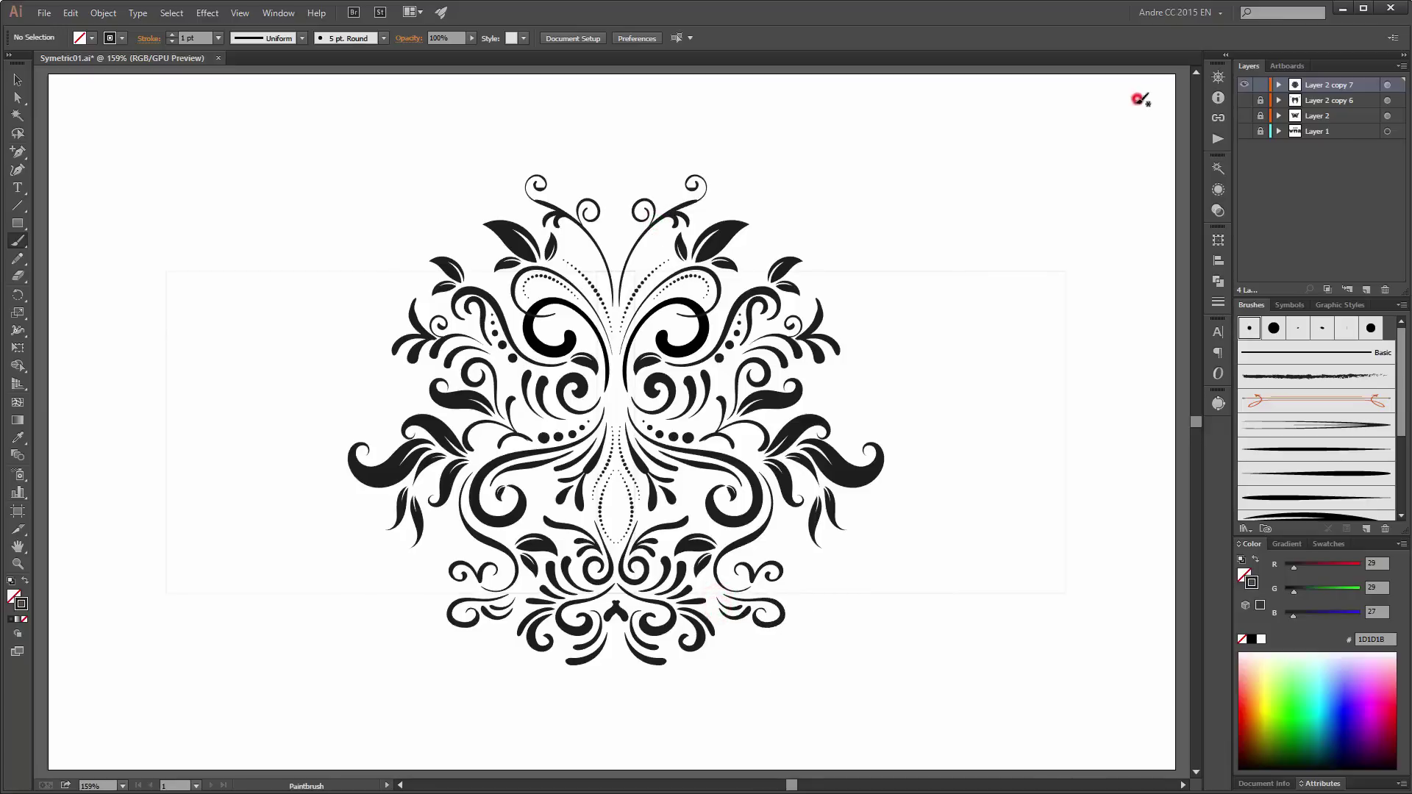
pyautogui.hotkey('ctrl', 's')
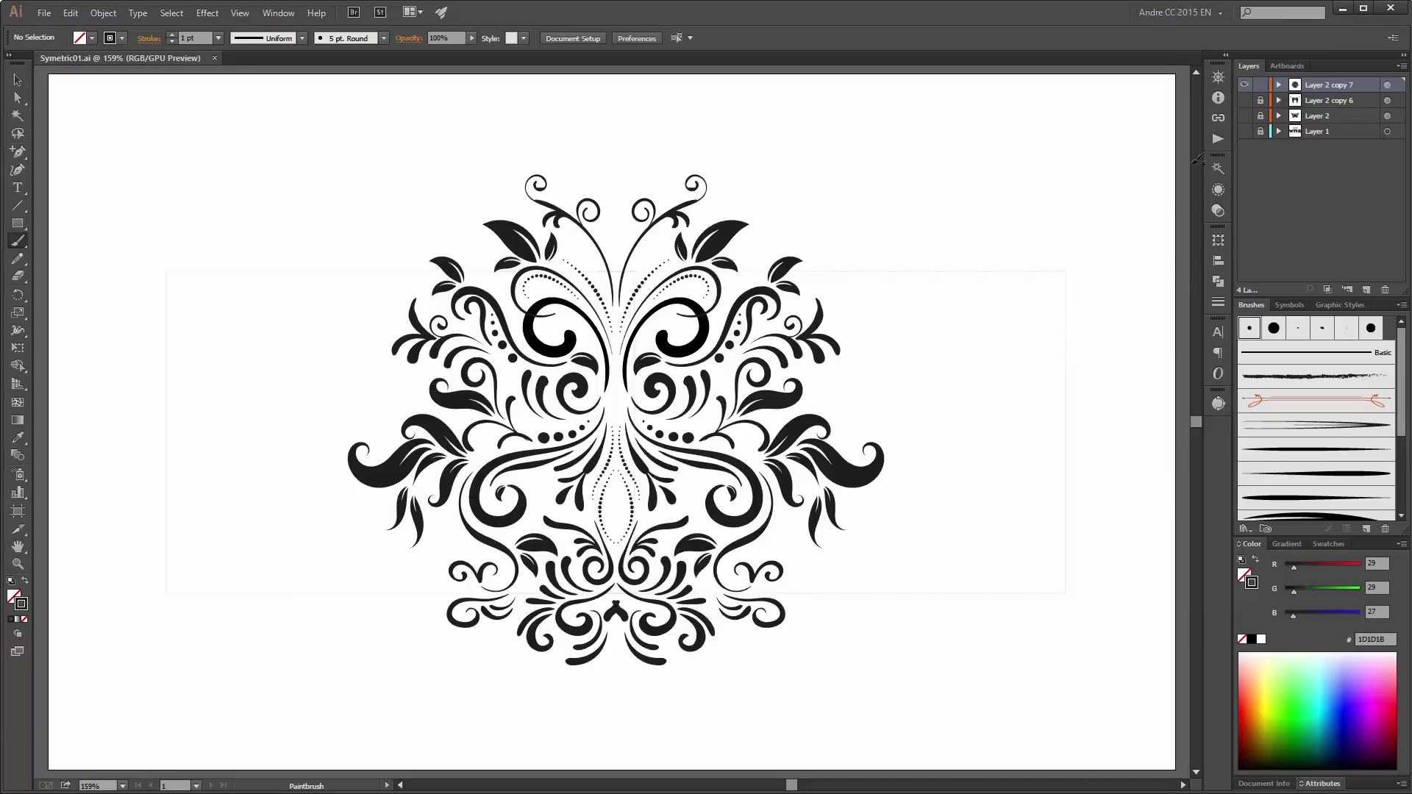
pyautogui.click(1386, 86)
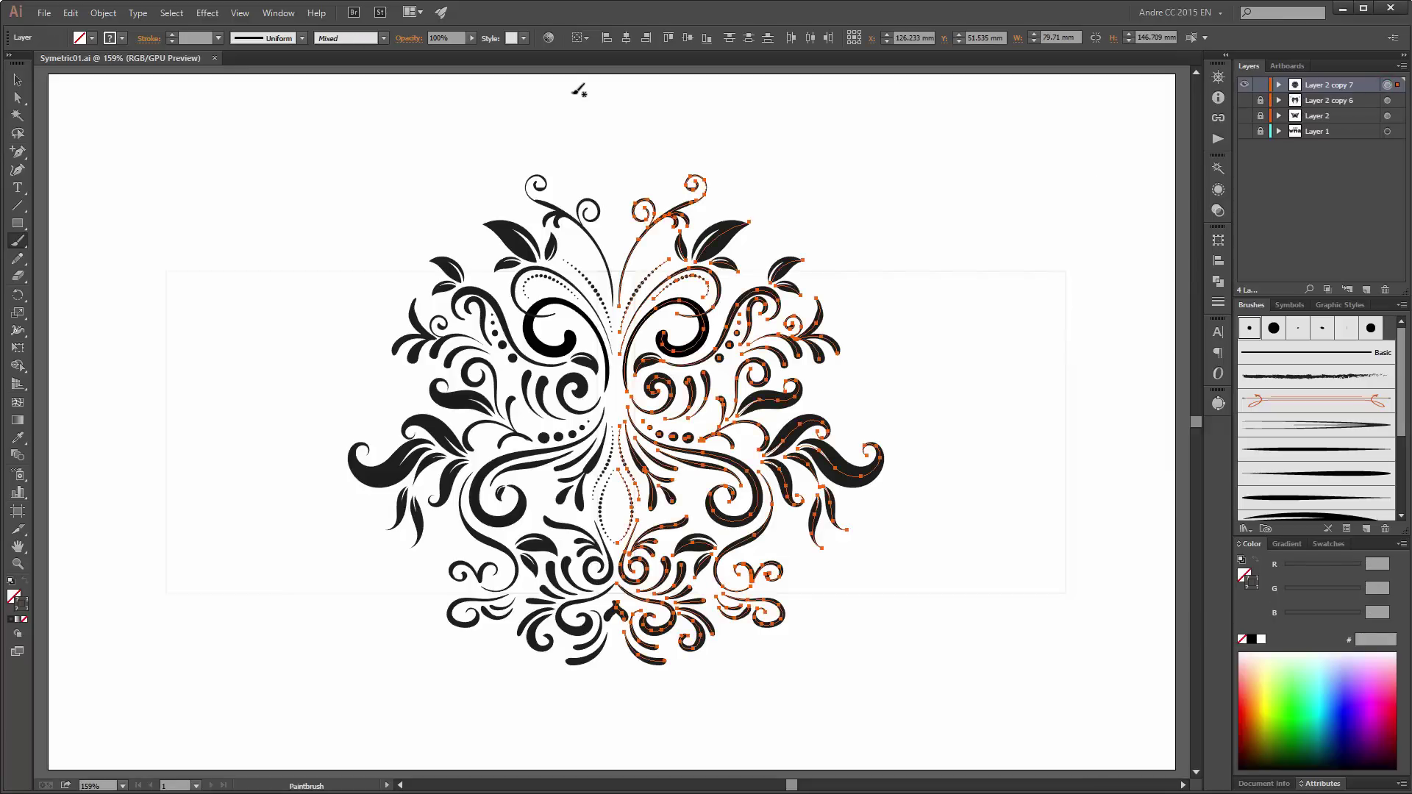
pyautogui.click(104, 14)
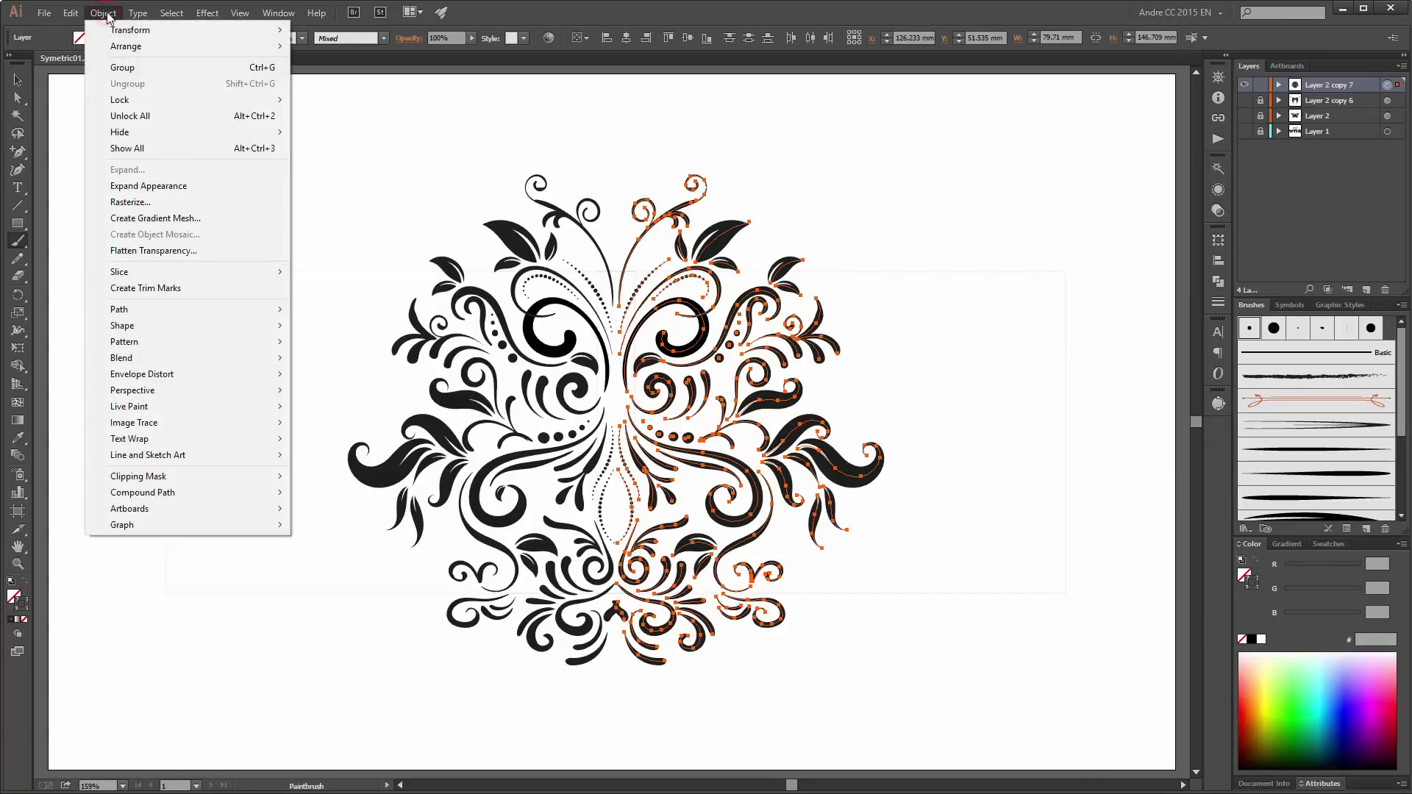
pyautogui.click(135, 189)
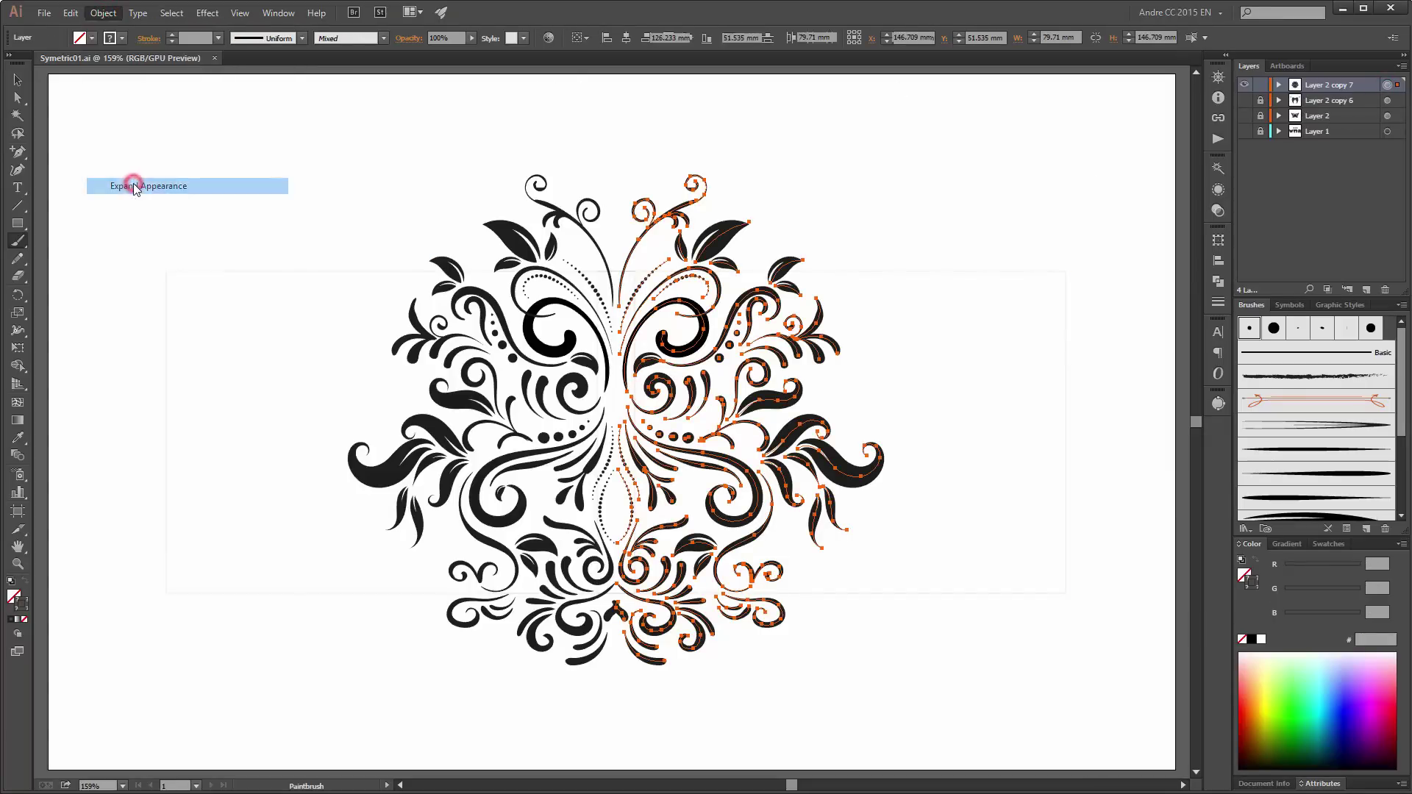
# Step: Marquee-select the expanded ornament to check it, then deselect everything
pyautogui.click(18, 80)
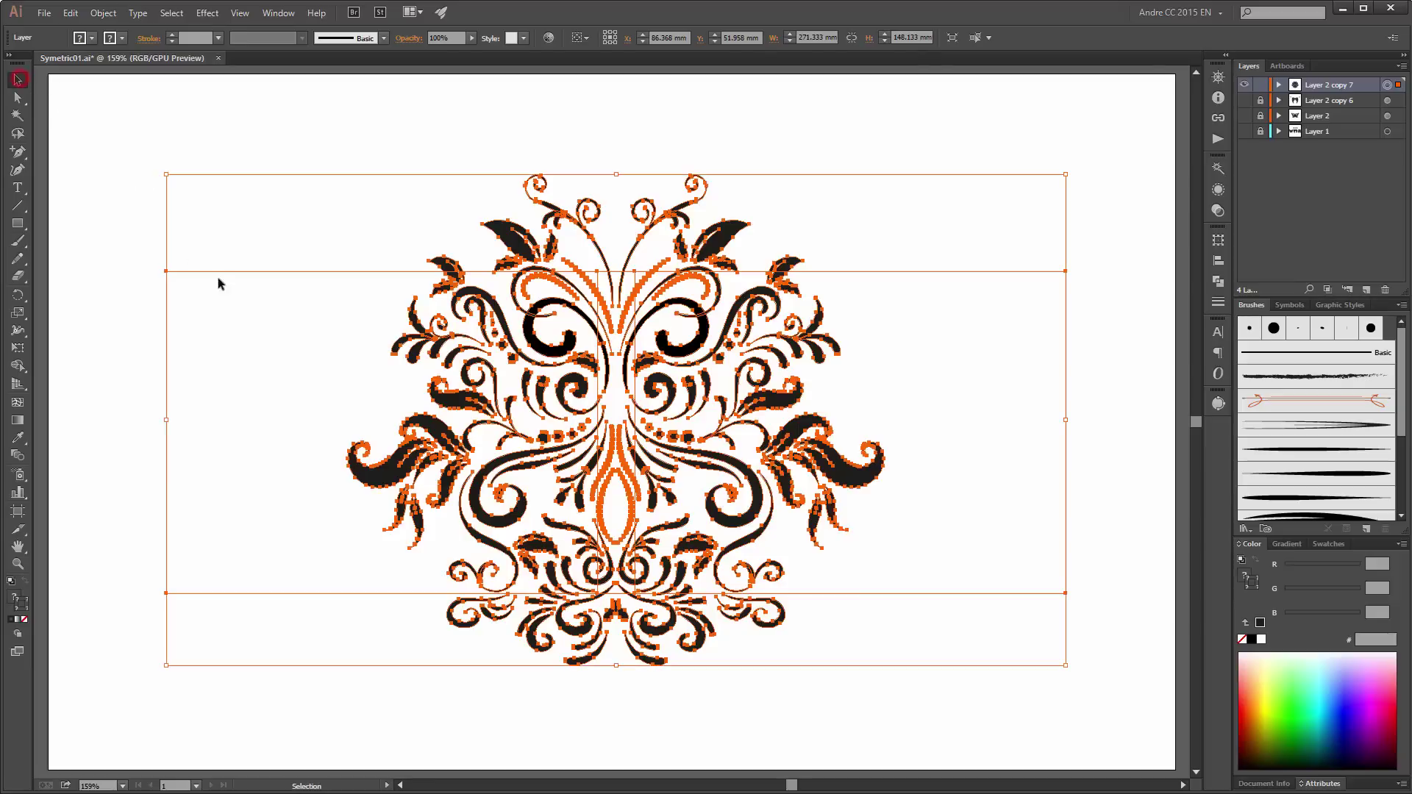
pyautogui.moveTo(89, 145); pyautogui.dragTo(218, 678)
pyautogui.moveTo(155, 178); pyautogui.dragTo(110, 228)
pyautogui.moveTo(18, 99); pyautogui.dragTo(53, 120)
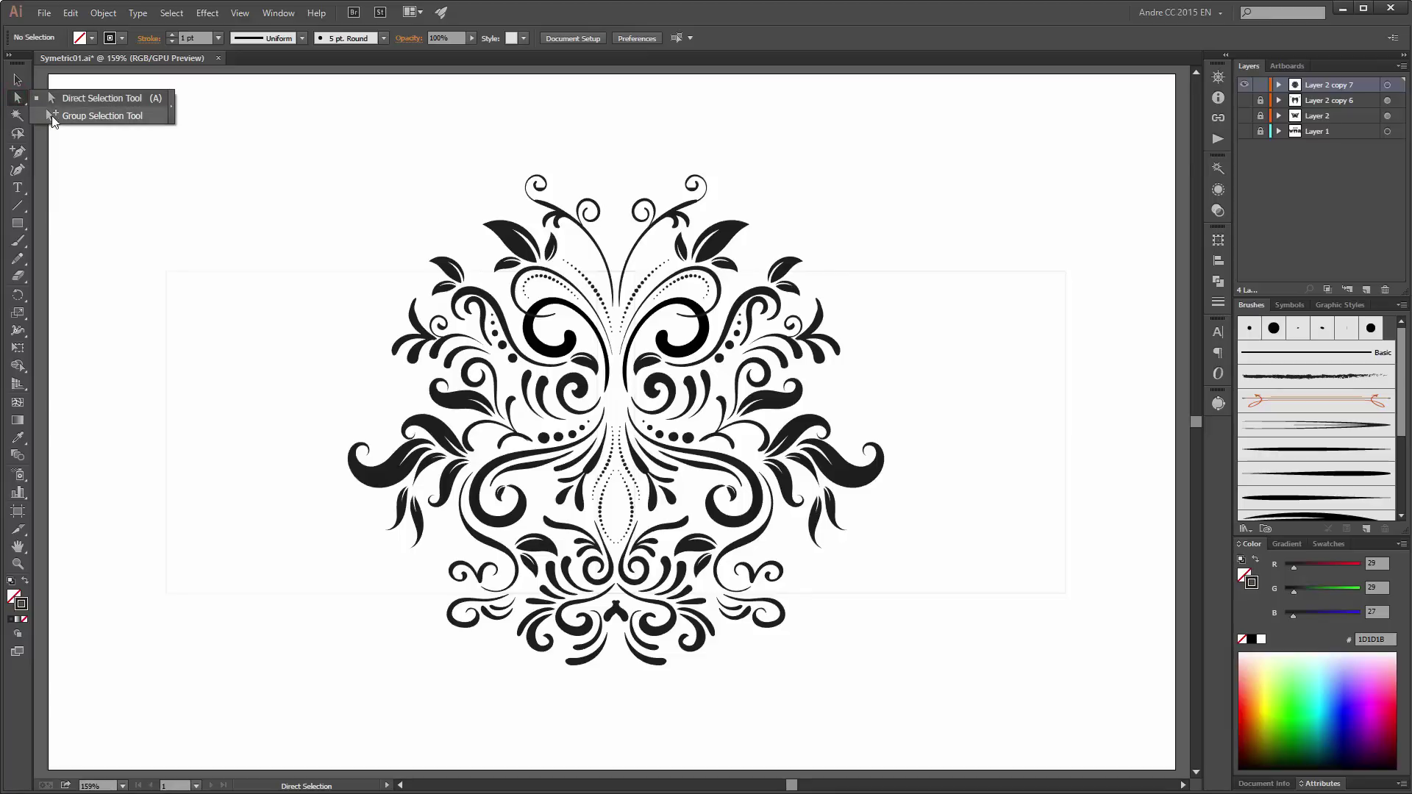
pyautogui.click(107, 126)
pyautogui.moveTo(141, 248); pyautogui.dragTo(226, 338)
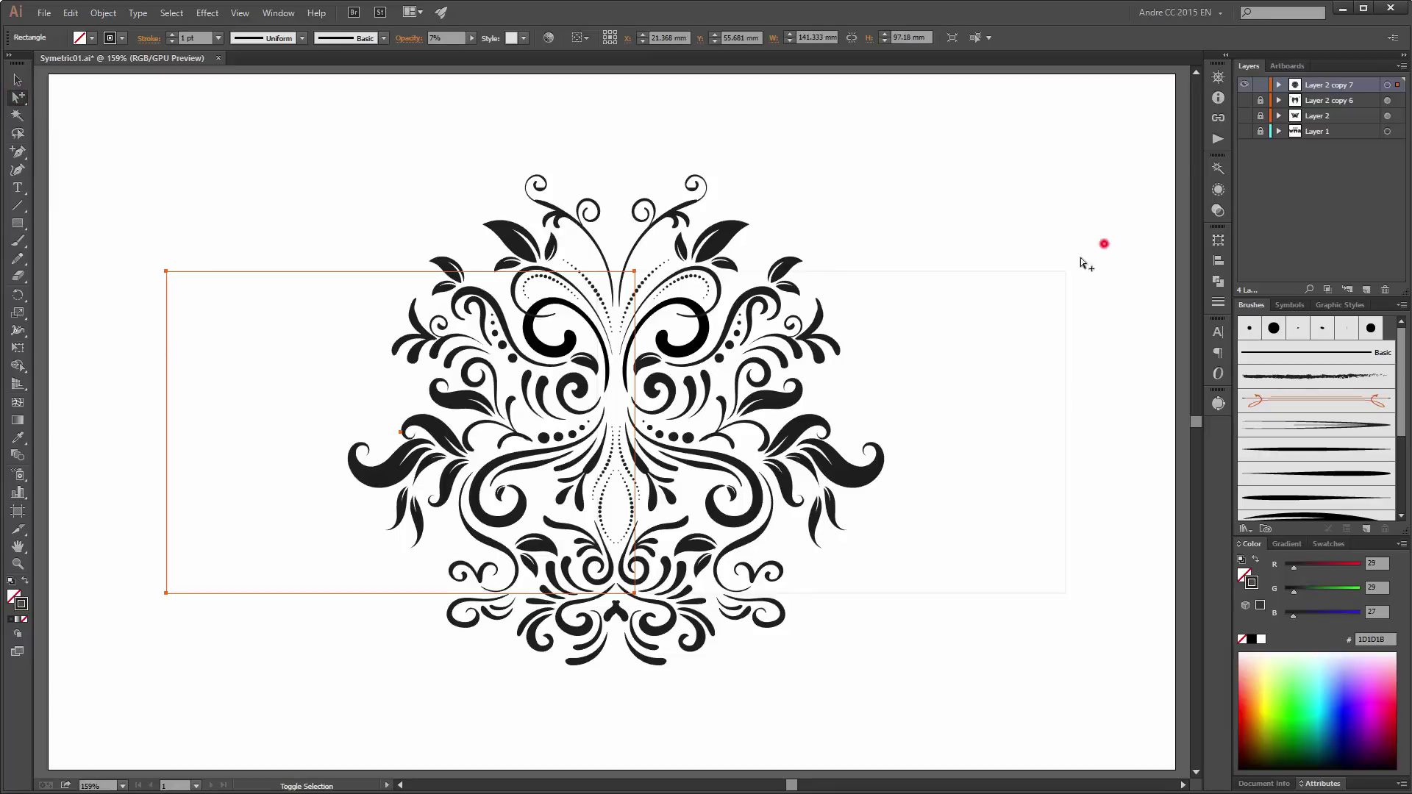
pyautogui.moveTo(1103, 242); pyautogui.dragTo(1034, 305)
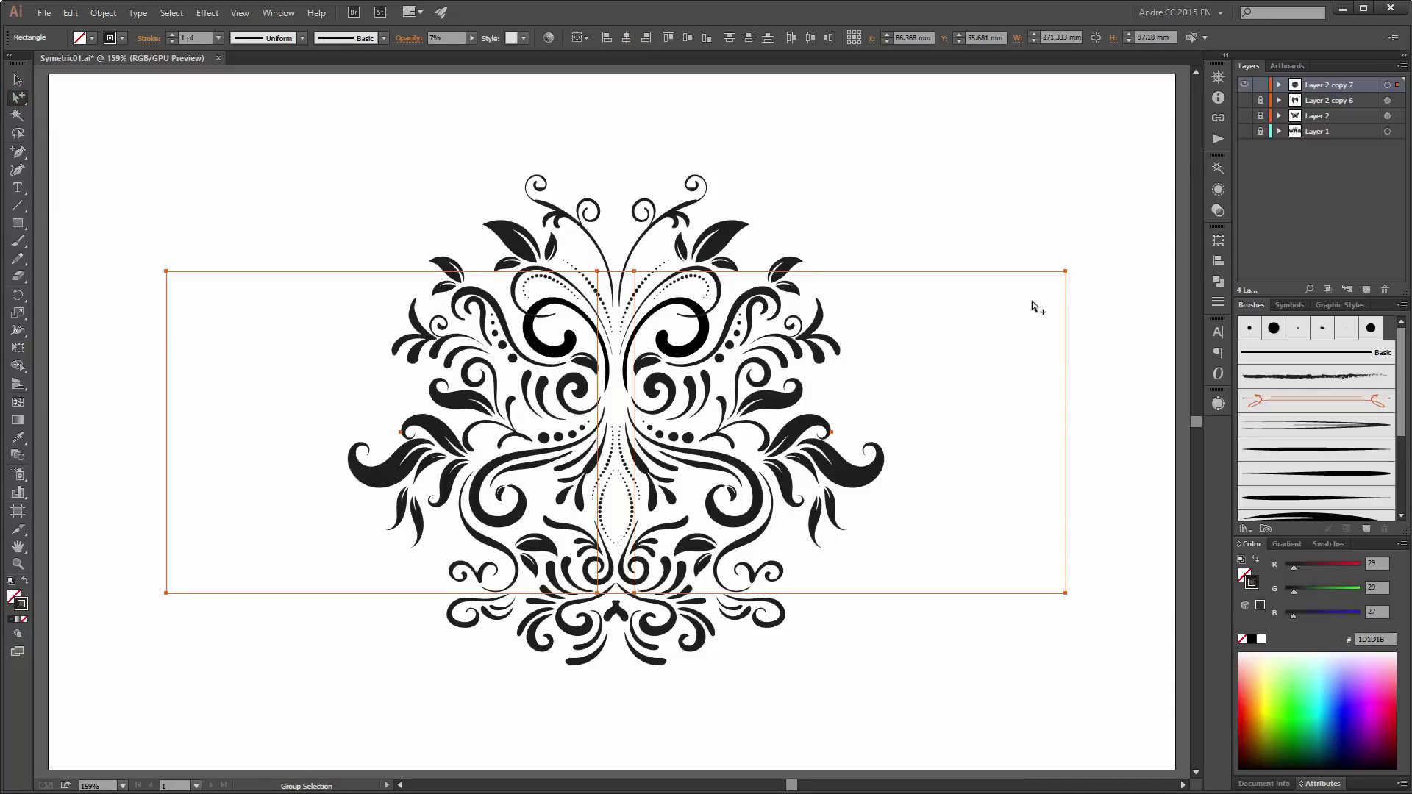
pyautogui.click(1031, 302)
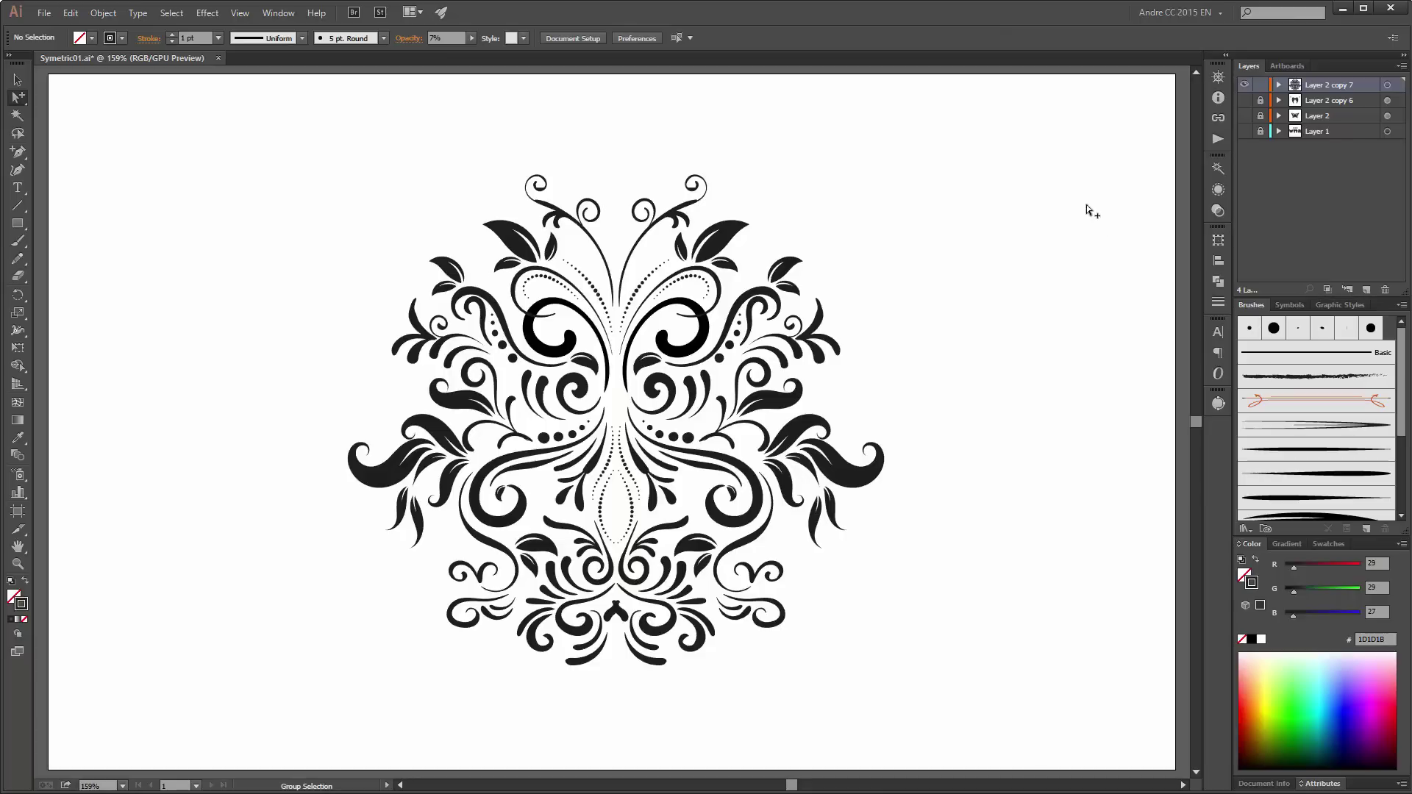
pyautogui.click(1387, 85)
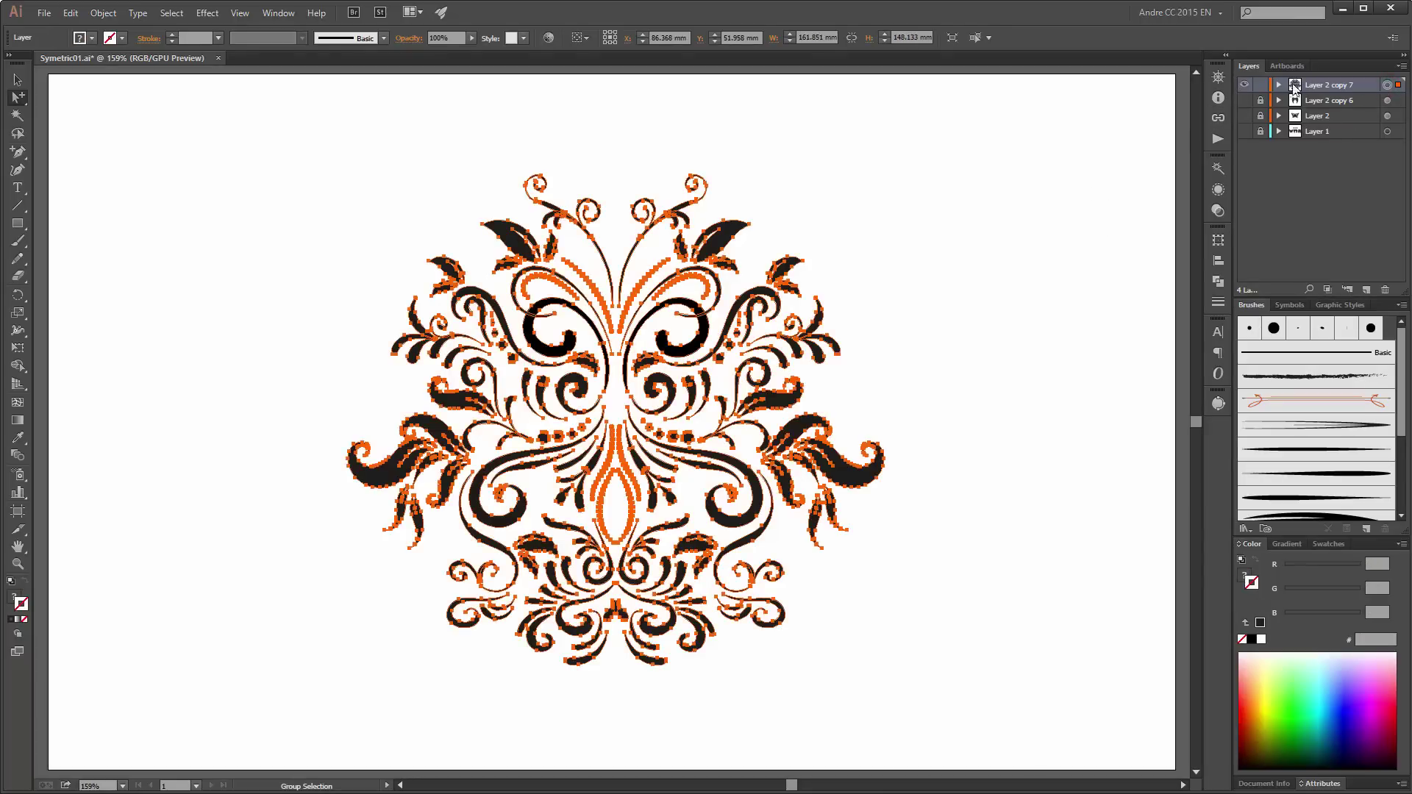
pyautogui.click(1244, 85)
pyautogui.click(1245, 100)
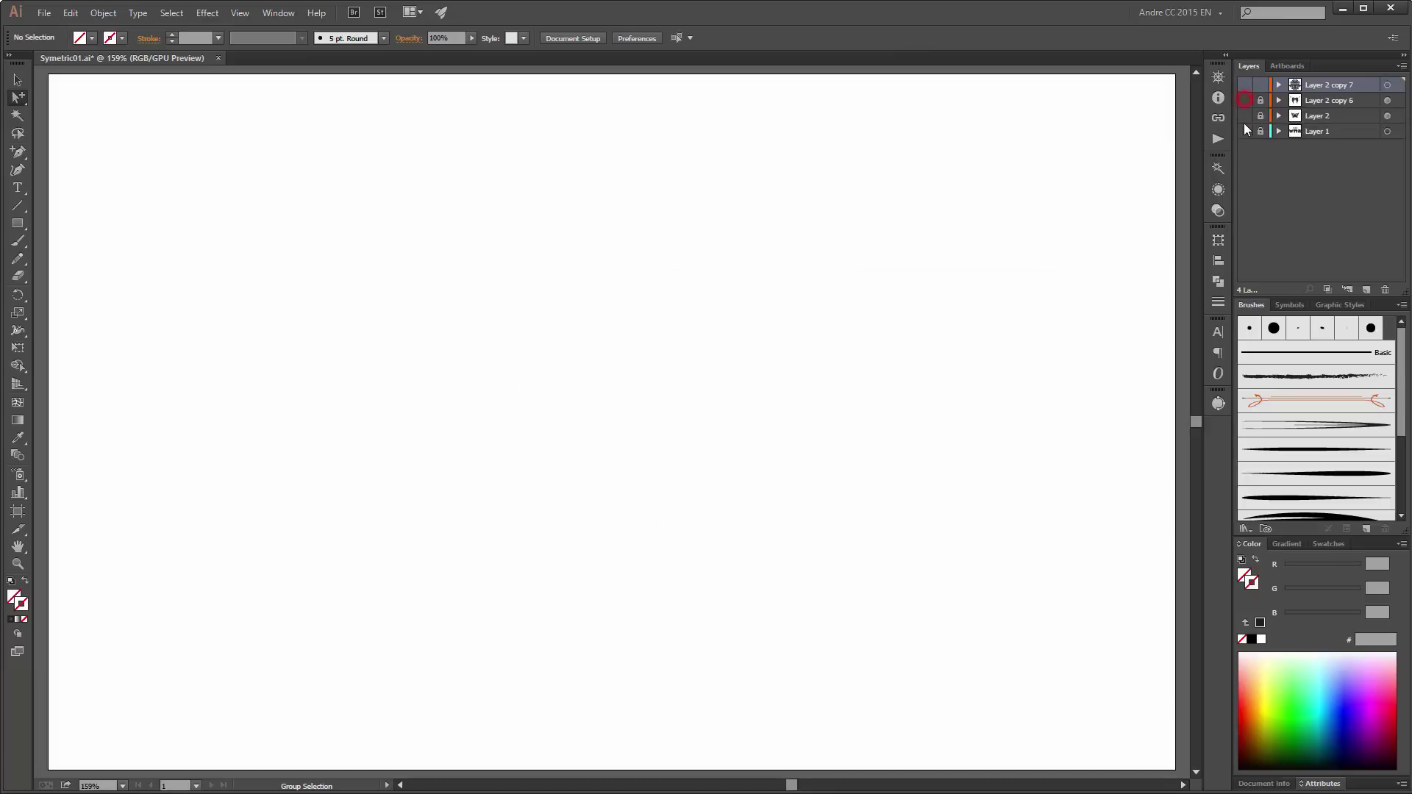
pyautogui.click(1244, 115)
pyautogui.click(1244, 100)
pyautogui.click(1245, 100)
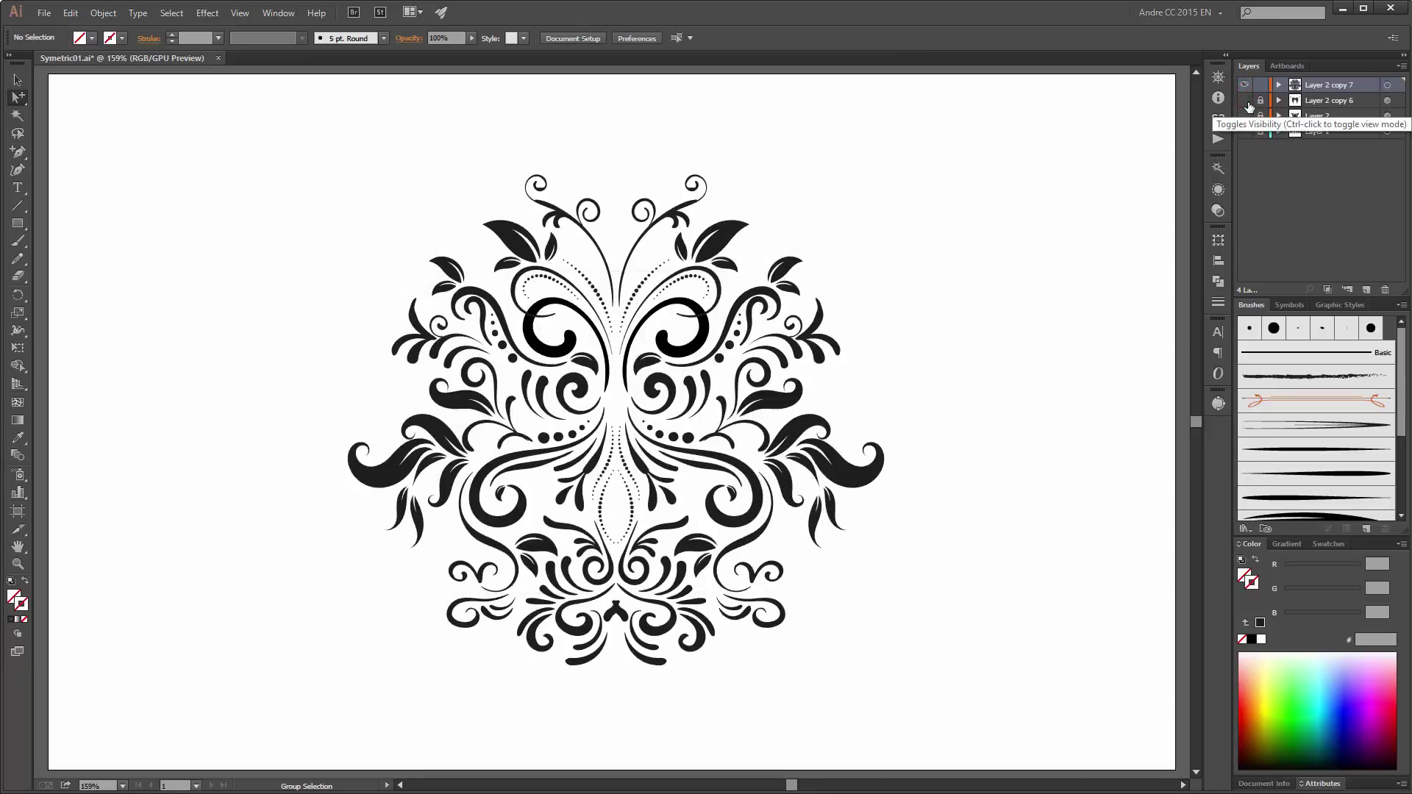